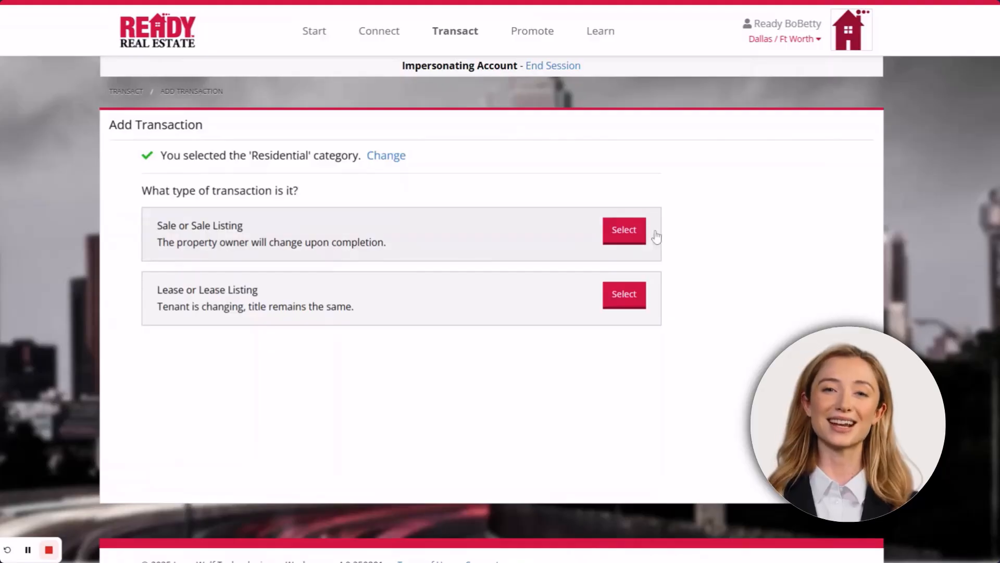
Choose Sale as the type for the new buyer transaction
left_click(631, 232)
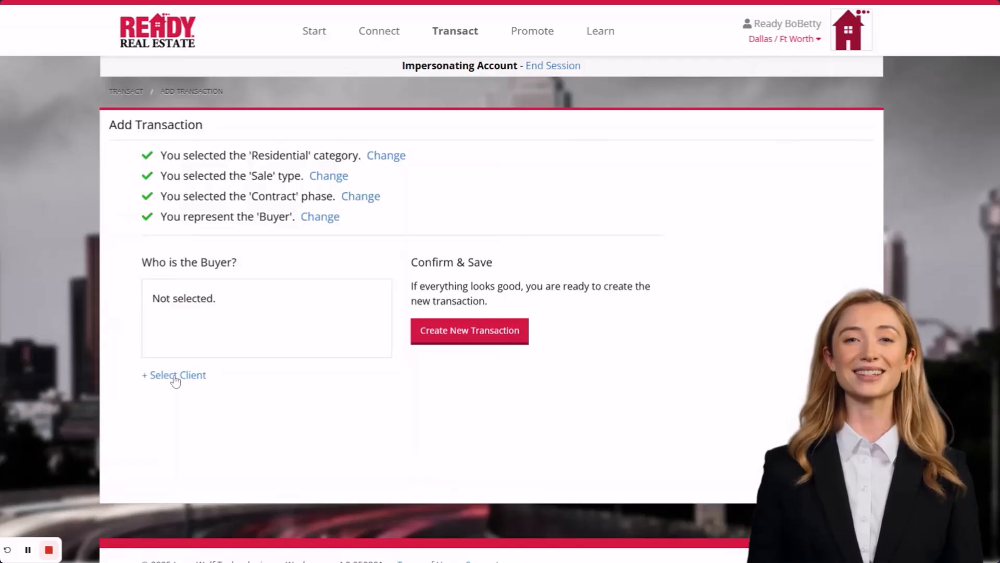
Create a new buyer contact with first name, last name, e-mail and phone number
left_click(175, 376)
type("Billy")
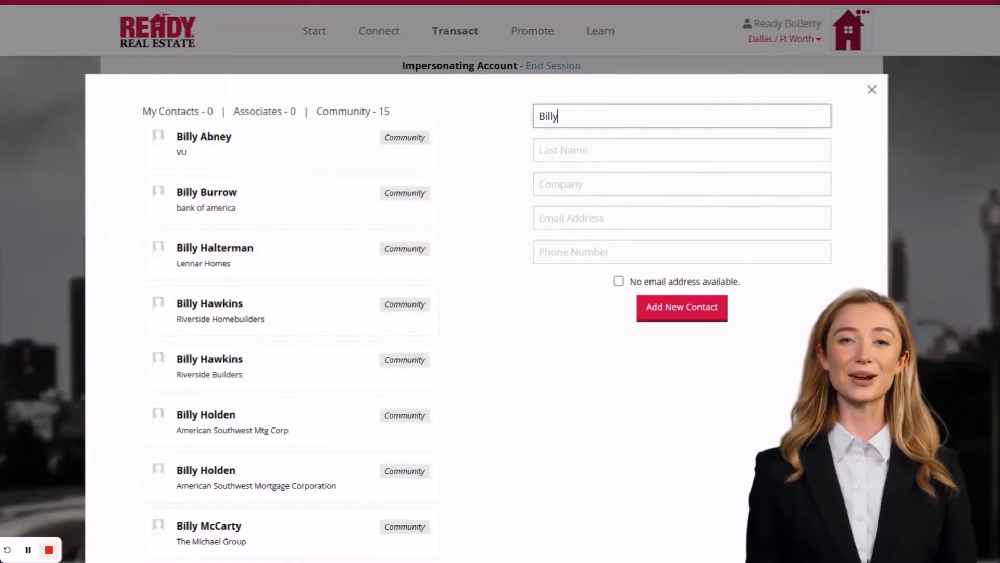
key("Tab")
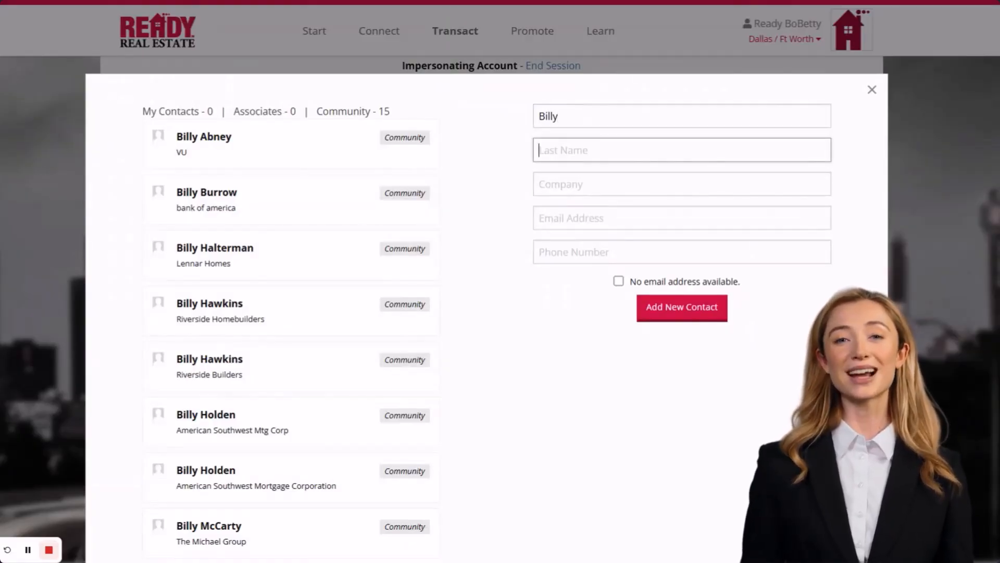
type("Buyer")
key("Tab")
key("Tab")
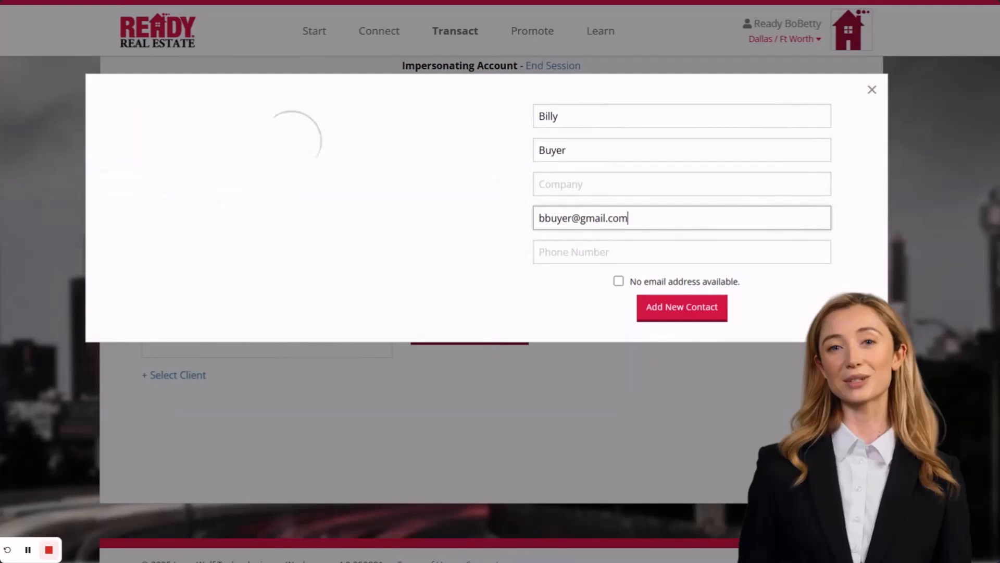
key("Tab")
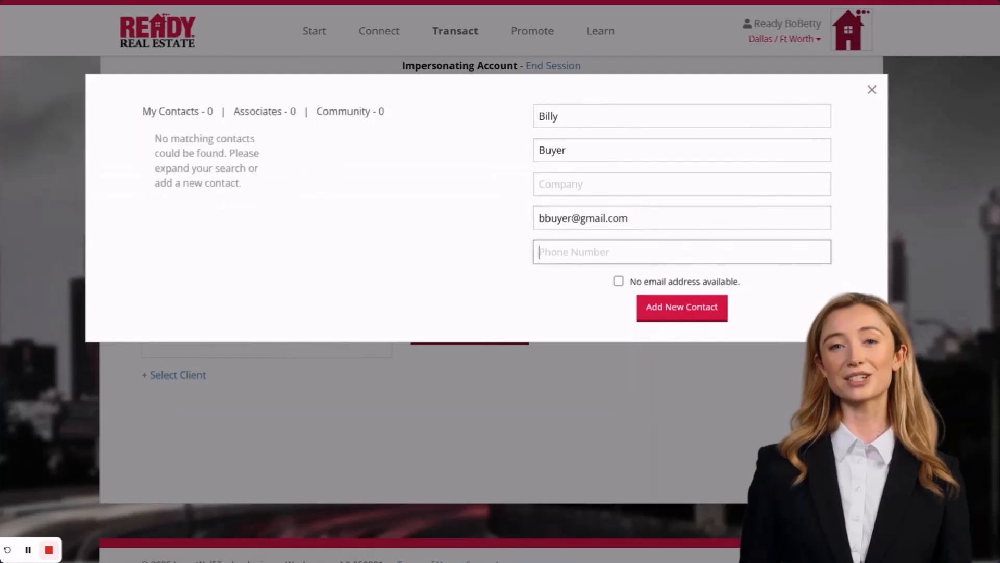
type("555-555-5555")
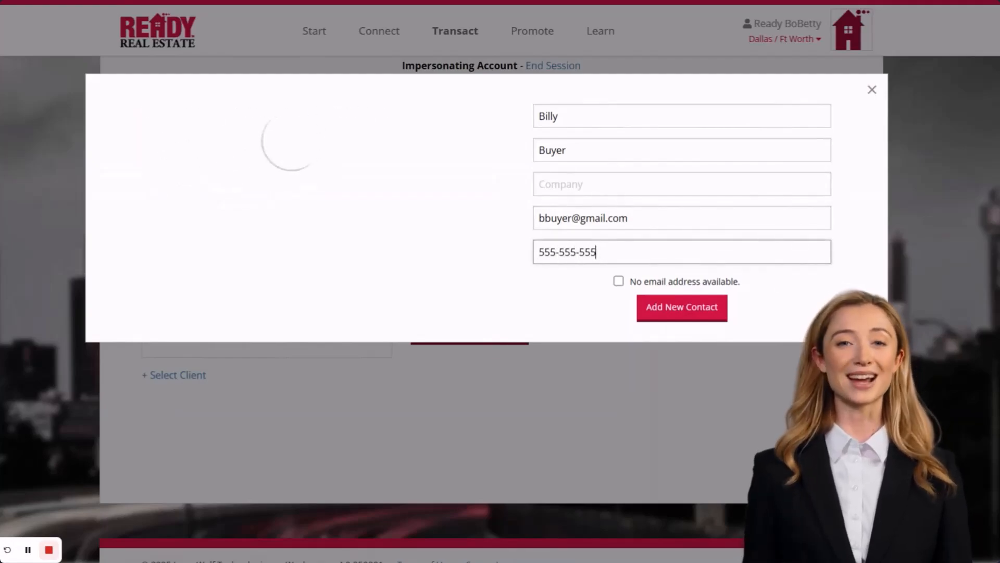
left_click(647, 312)
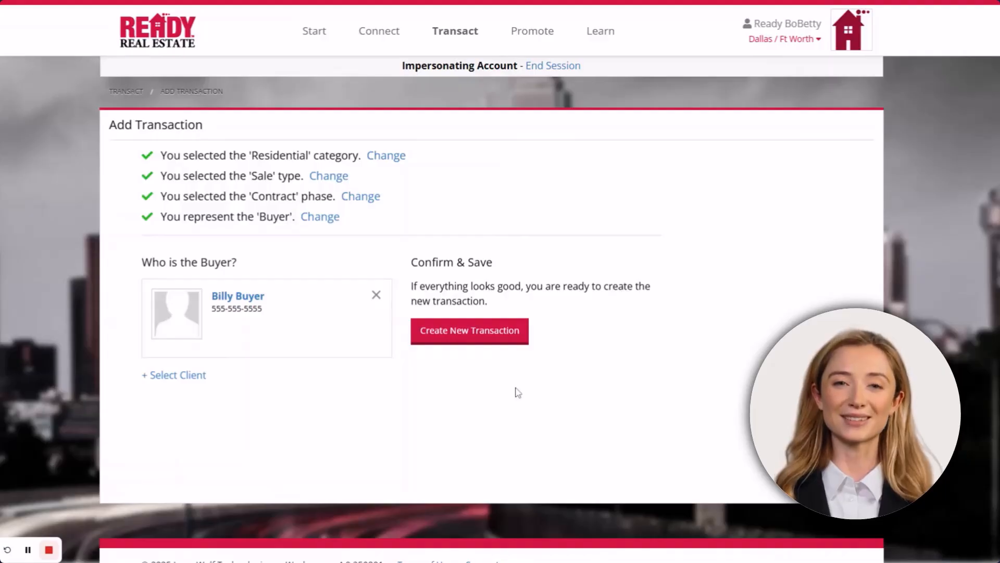
Create the transaction and begin setting its property from an MLS listing
left_click(462, 336)
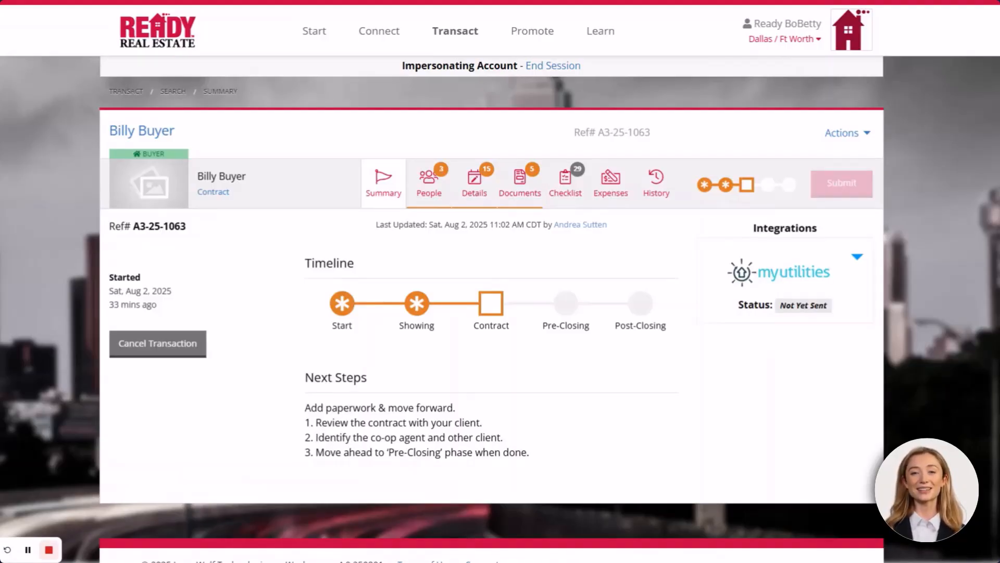
left_click(152, 171)
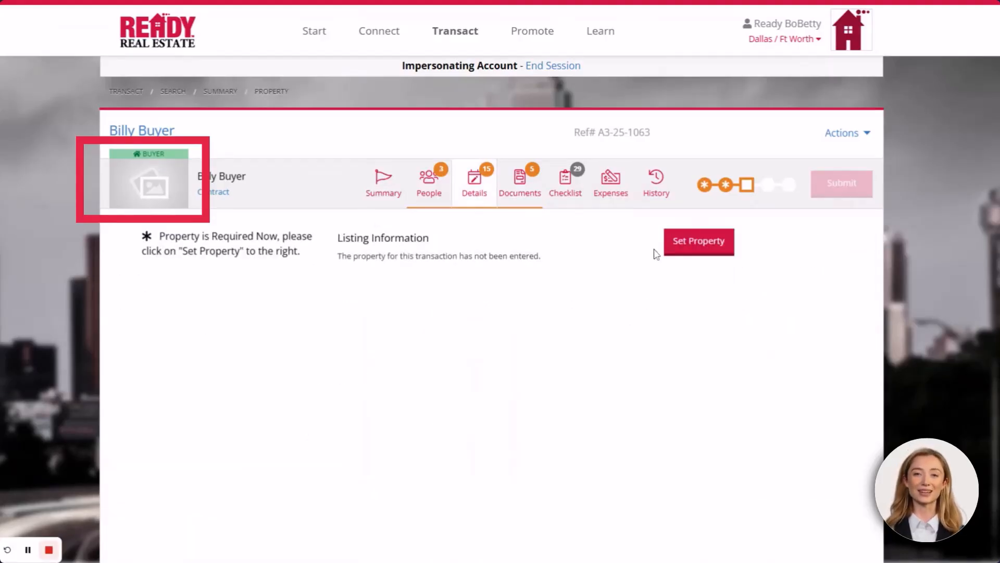
left_click(675, 245)
left_click(555, 335)
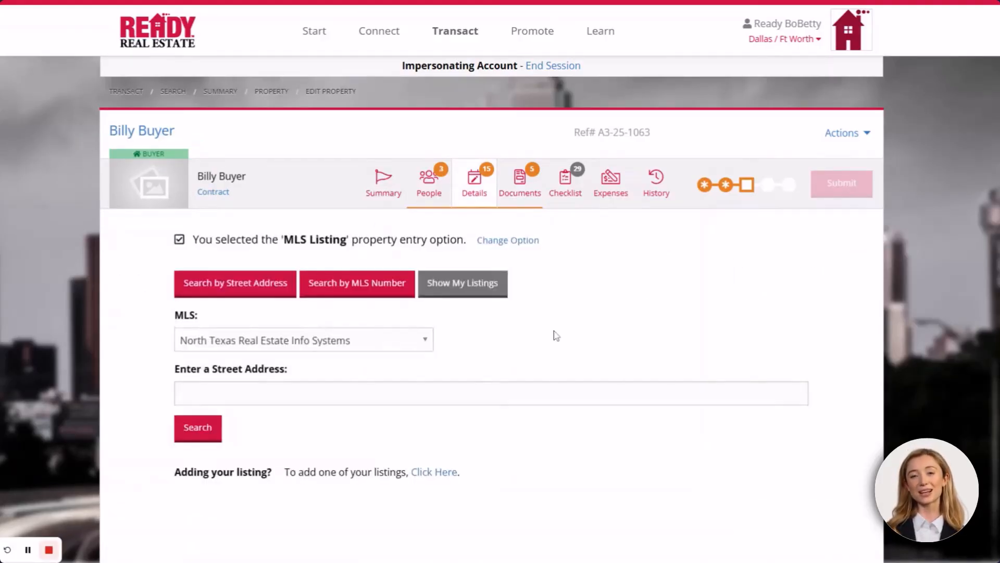
Search the MLS by number 20950947 and review the single matching listing
left_click(360, 293)
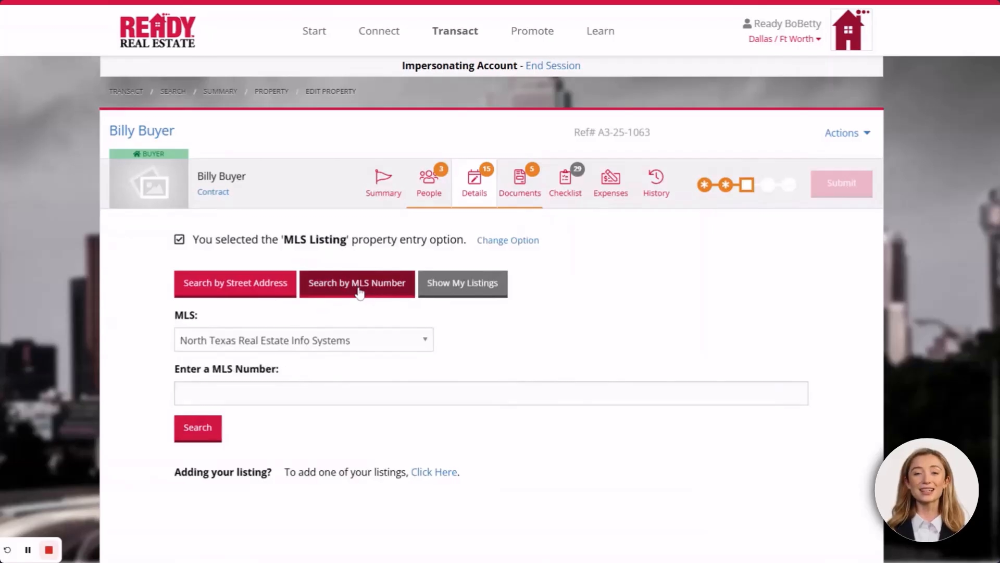
left_click(240, 394)
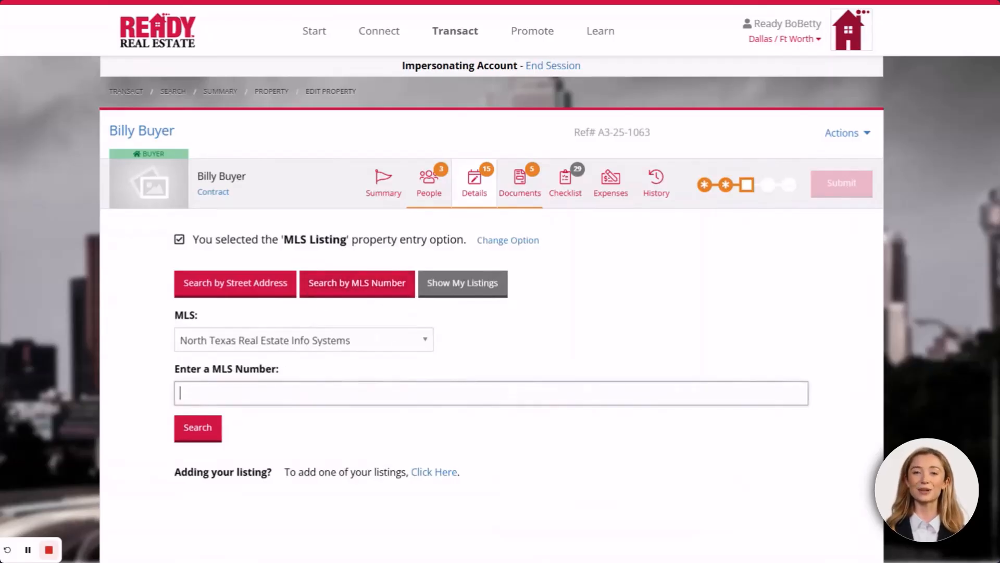
type("20950947")
left_click(195, 428)
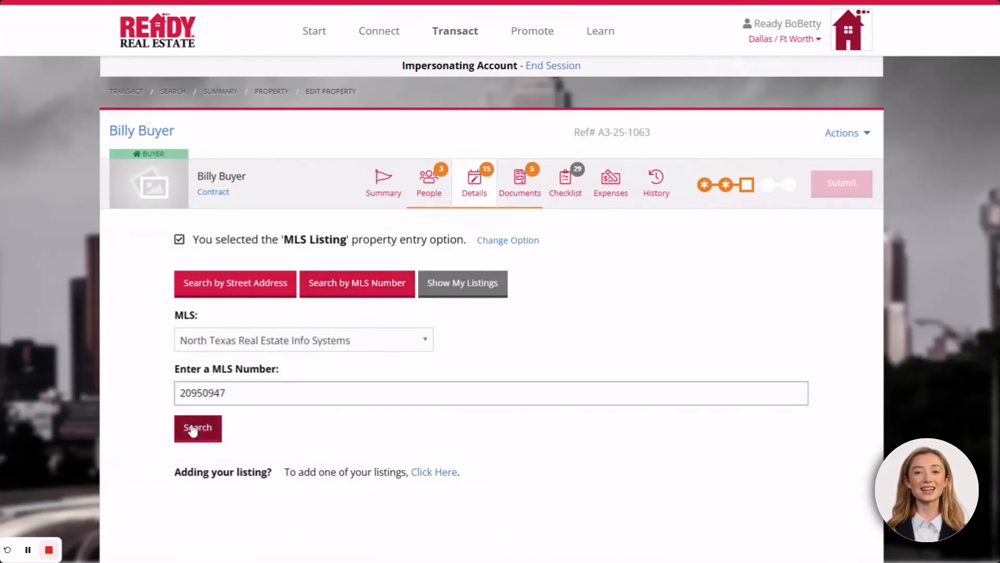
scroll(193, 430, "down", 2)
scroll(192, 430, "down", 2)
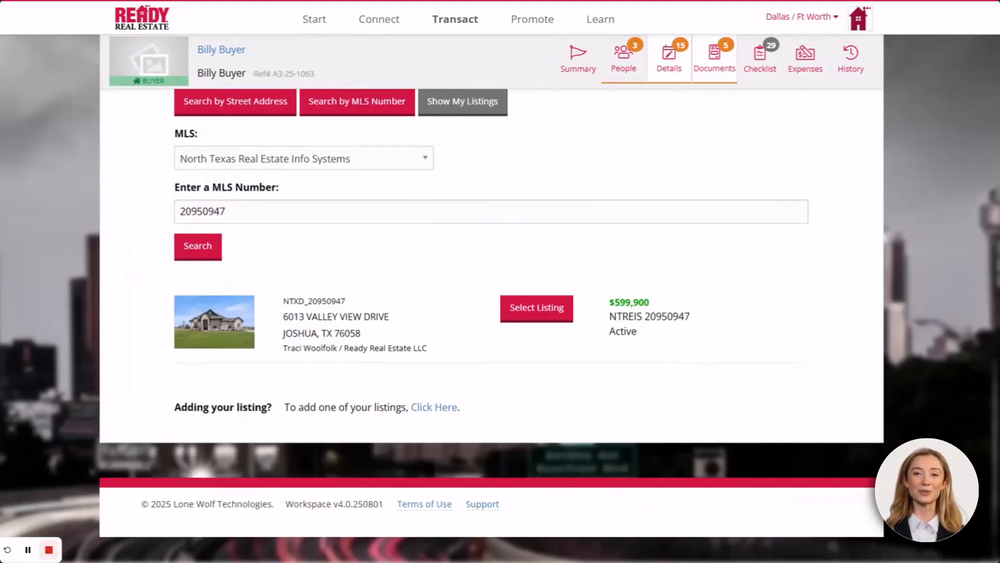
scroll(442, 318, "up", 3)
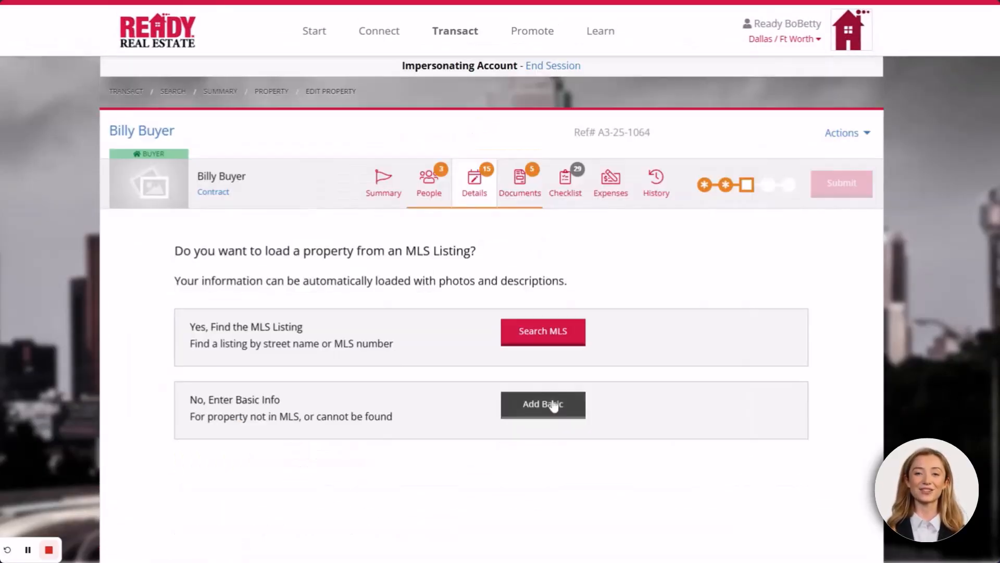
left_click(549, 404)
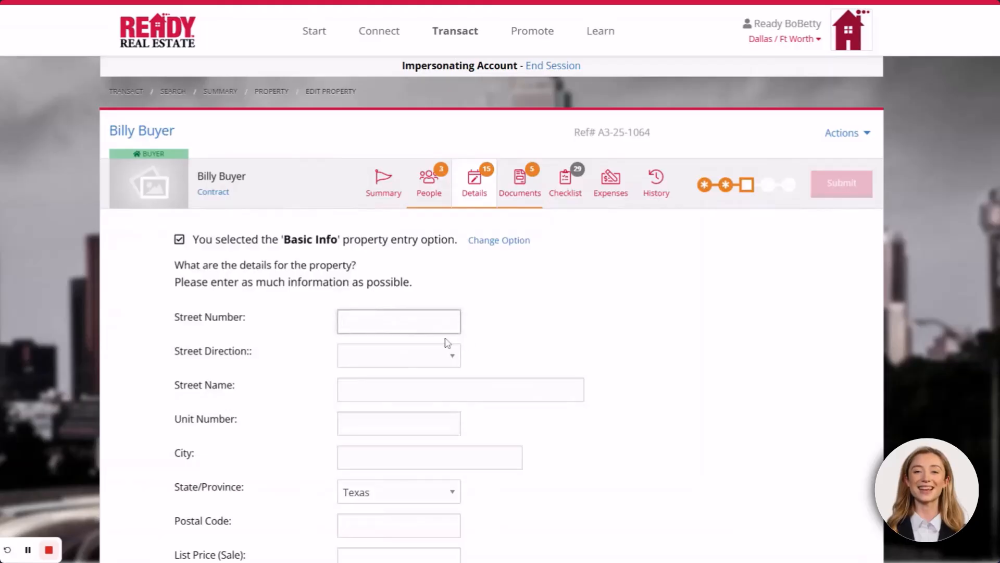
type("1234")
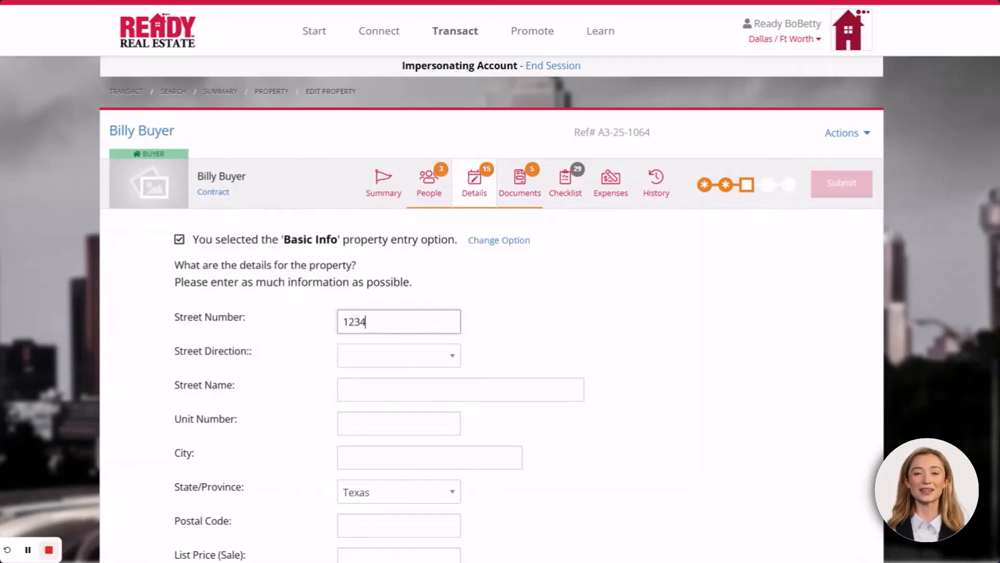
left_click(402, 383)
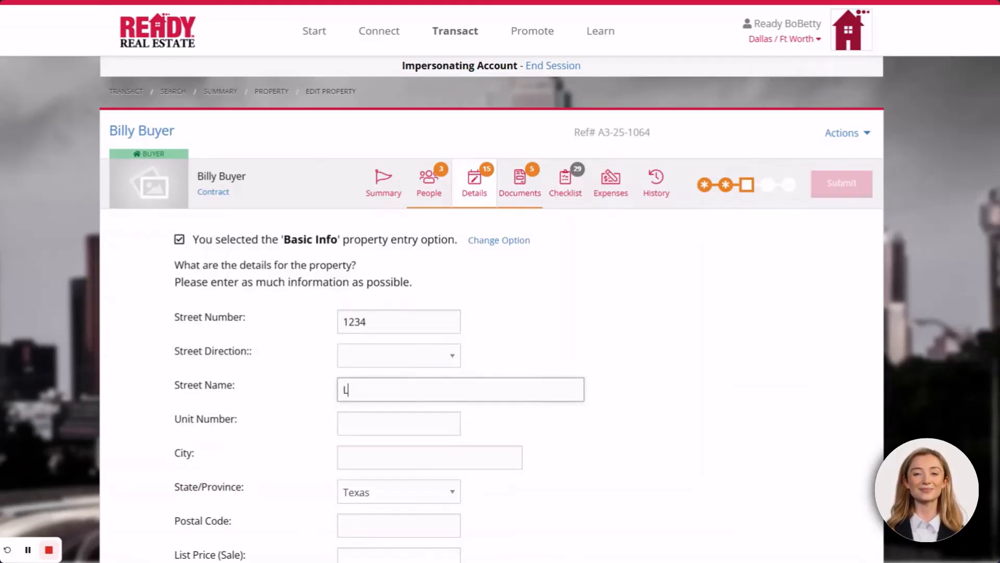
key("Tab")
key("Tab")
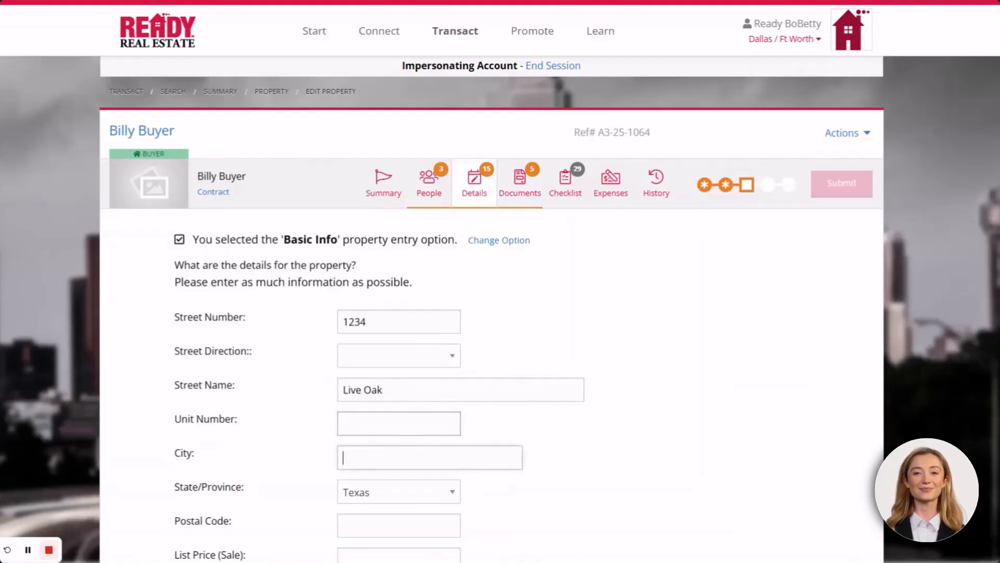
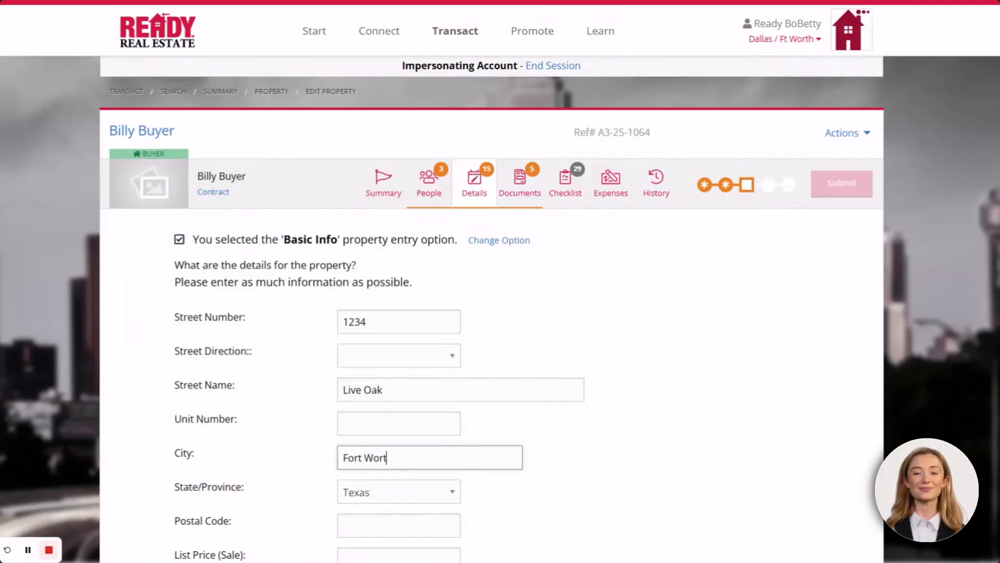
key("Tab")
key("Tab")
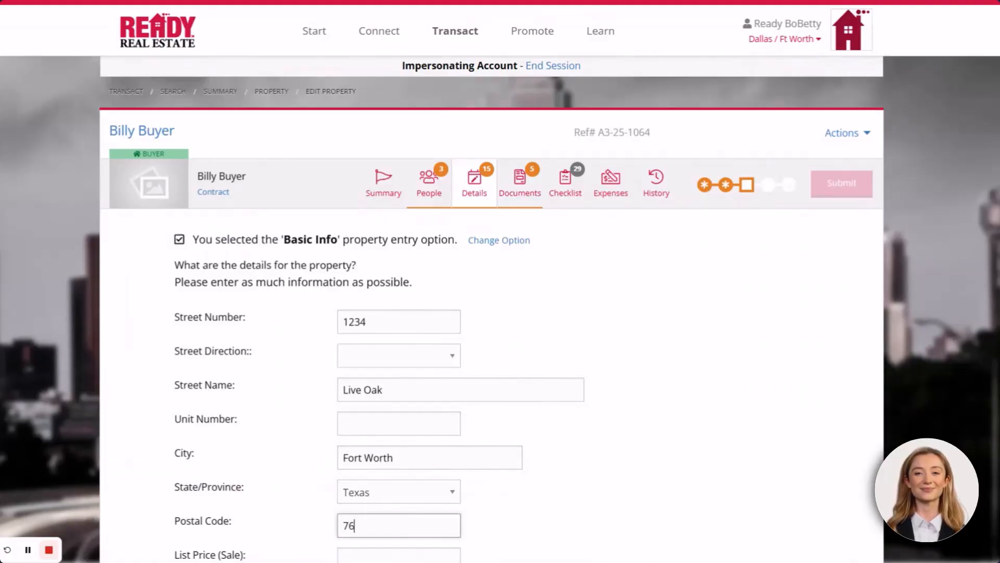
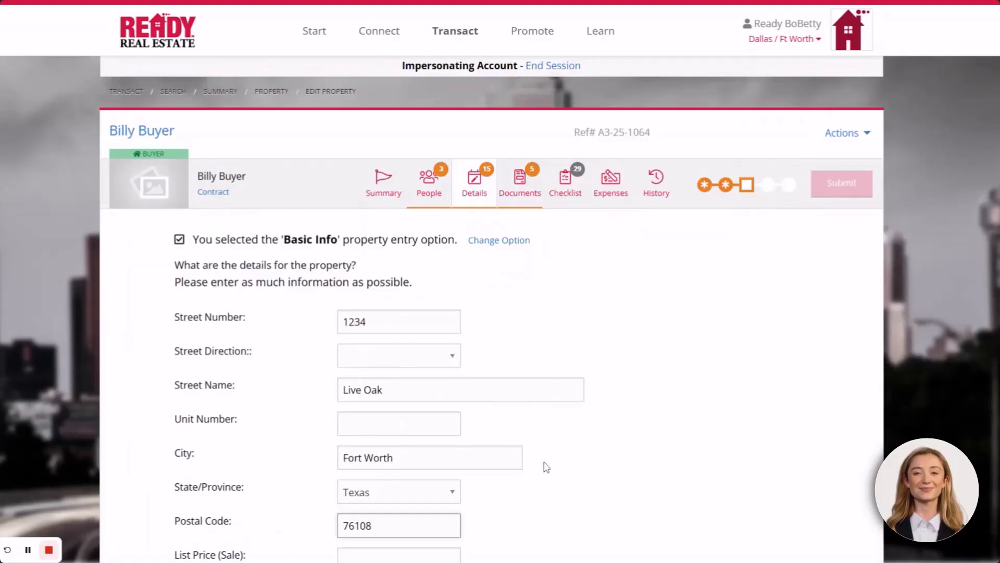
scroll(539, 467, "down", 1)
scroll(539, 467, "down", 1)
key("Tab")
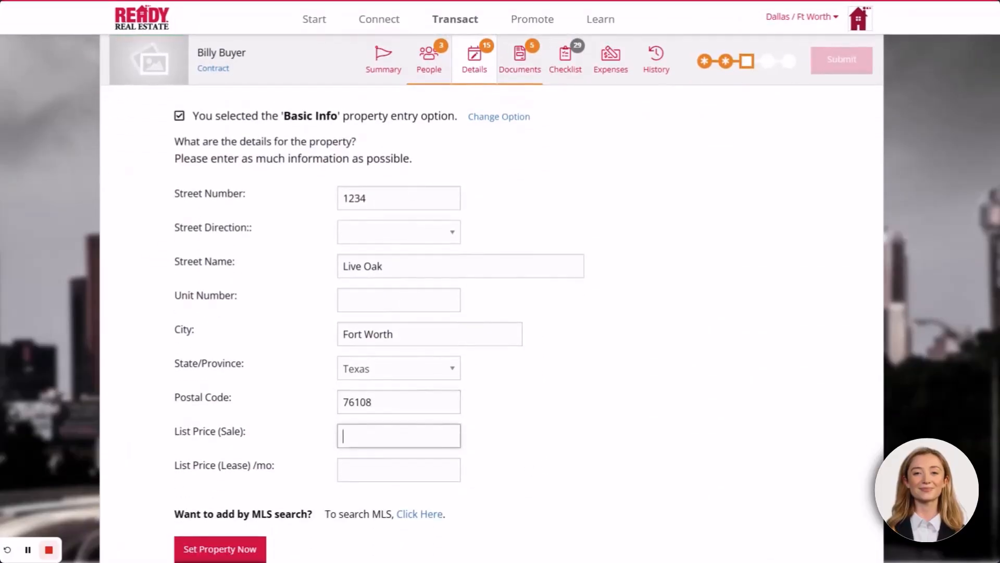
type("350000")
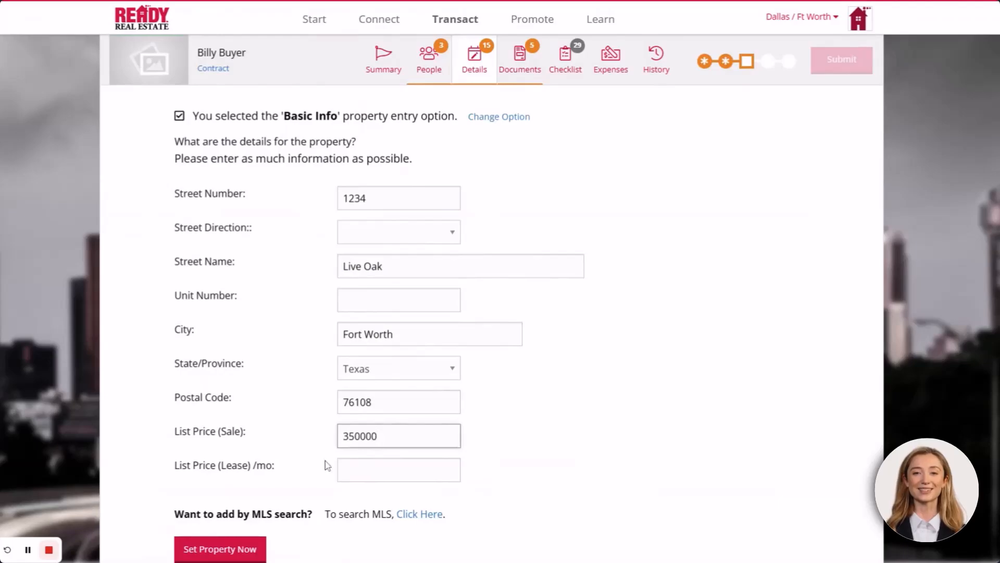
scroll(323, 465, "down", 1)
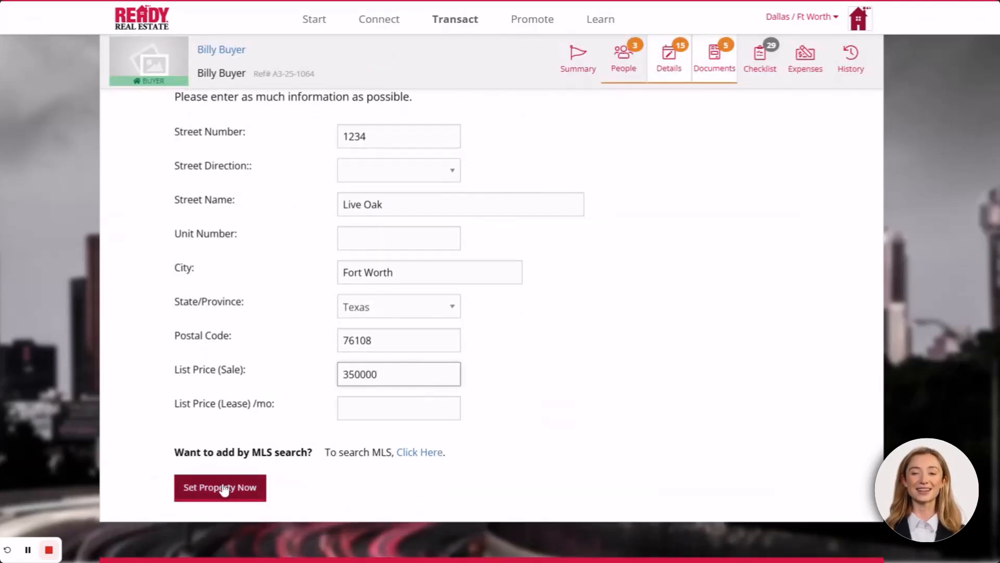
left_click(224, 487)
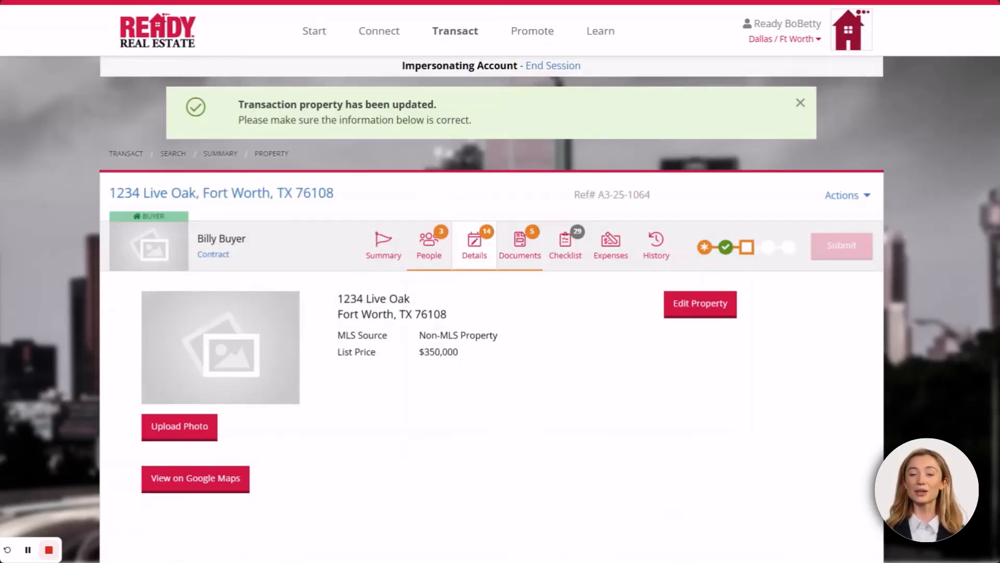
In People, add a new seller contact with first and last name
left_click(432, 245)
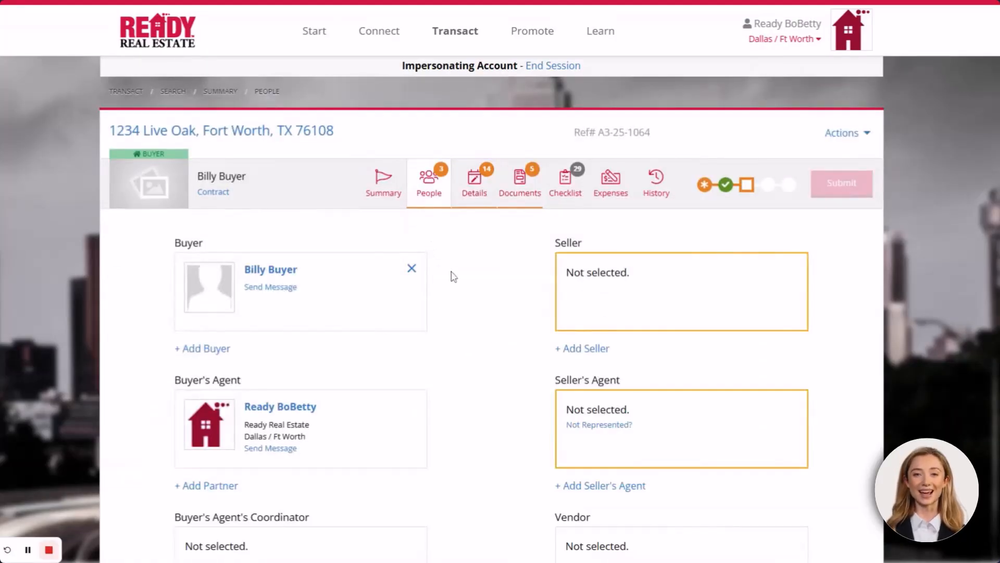
scroll(482, 282, "down", 1)
scroll(482, 282, "down", 5)
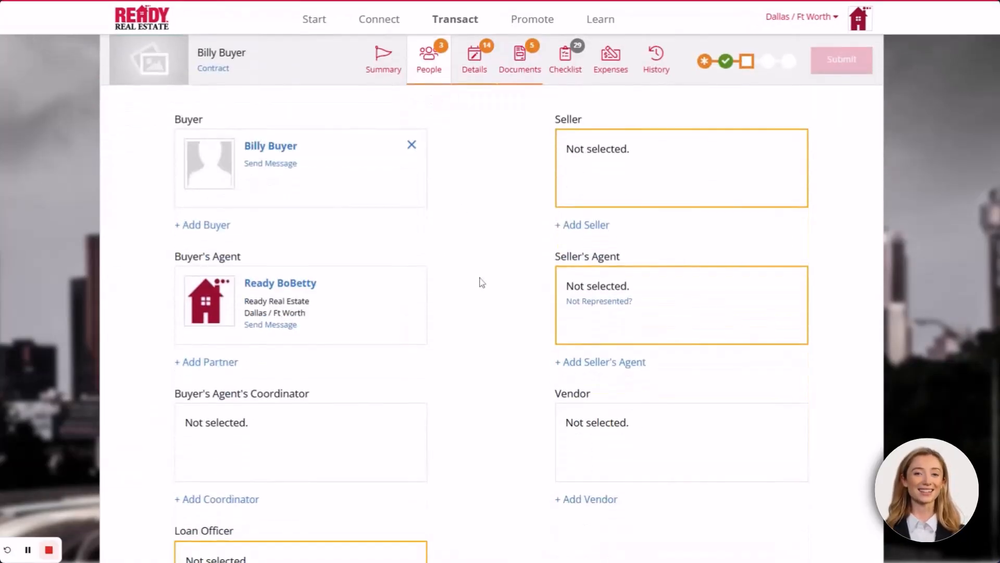
scroll(482, 282, "down", 2)
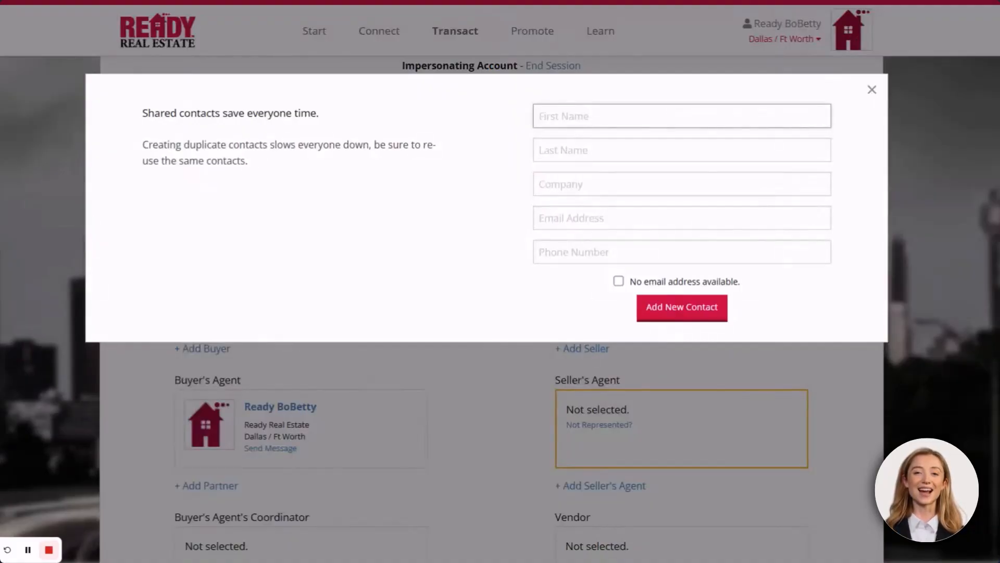
type("Sammy")
key("Tab")
type("S")
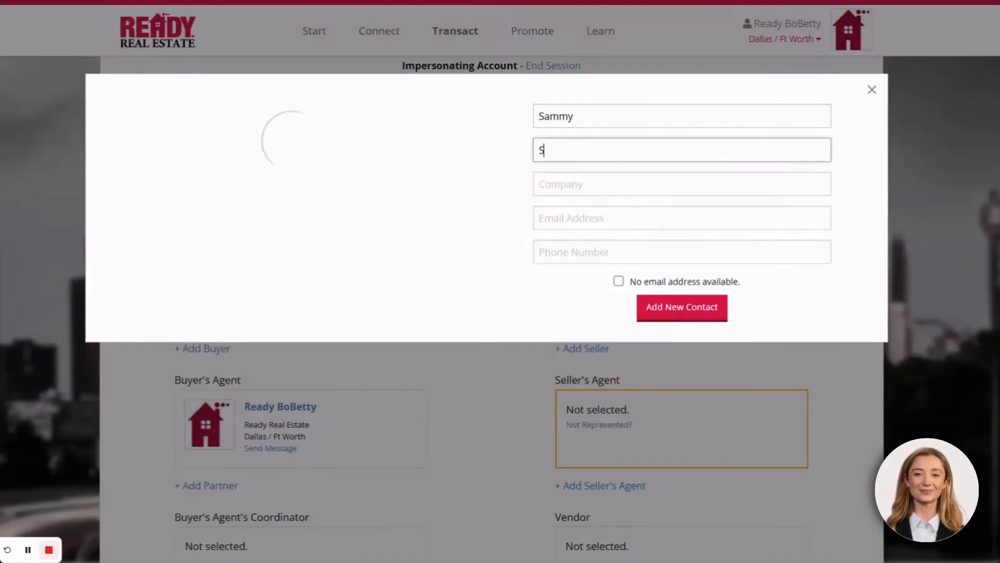
type("eller")
left_click(660, 310)
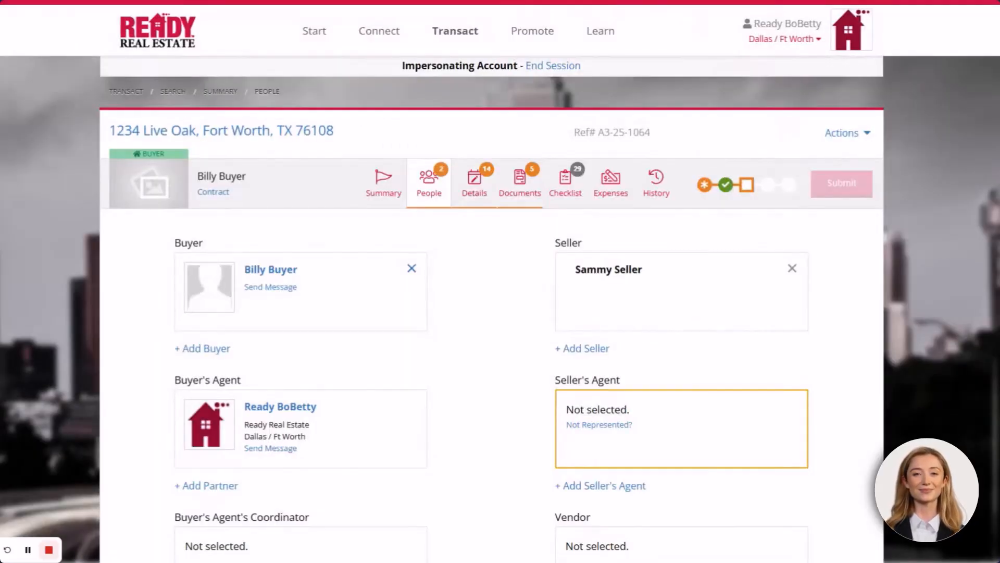
Add a seller's agent contact at Keller Williams, industry Real Estate Brokerage, with e-mail and phone
left_click(610, 485)
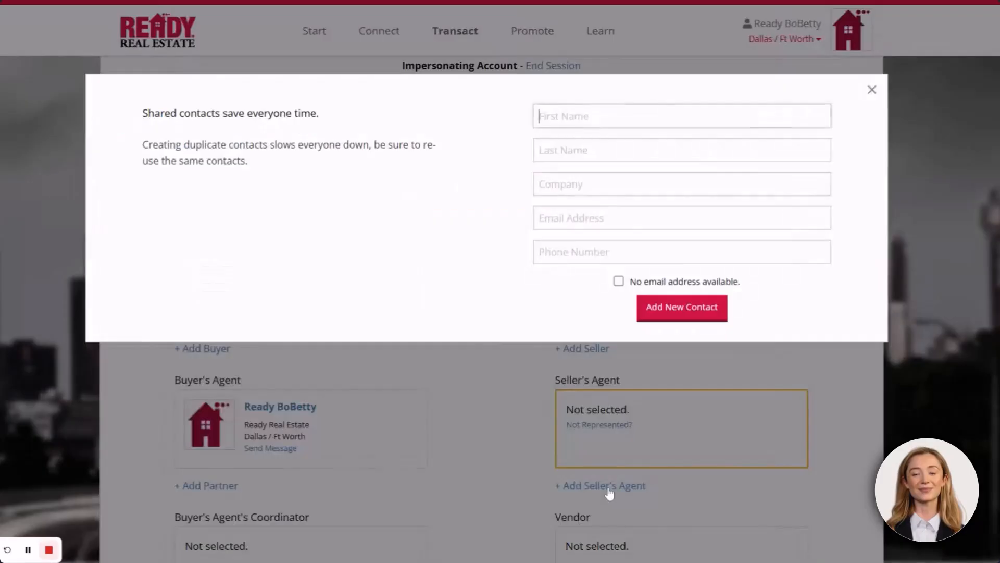
type("Willy")
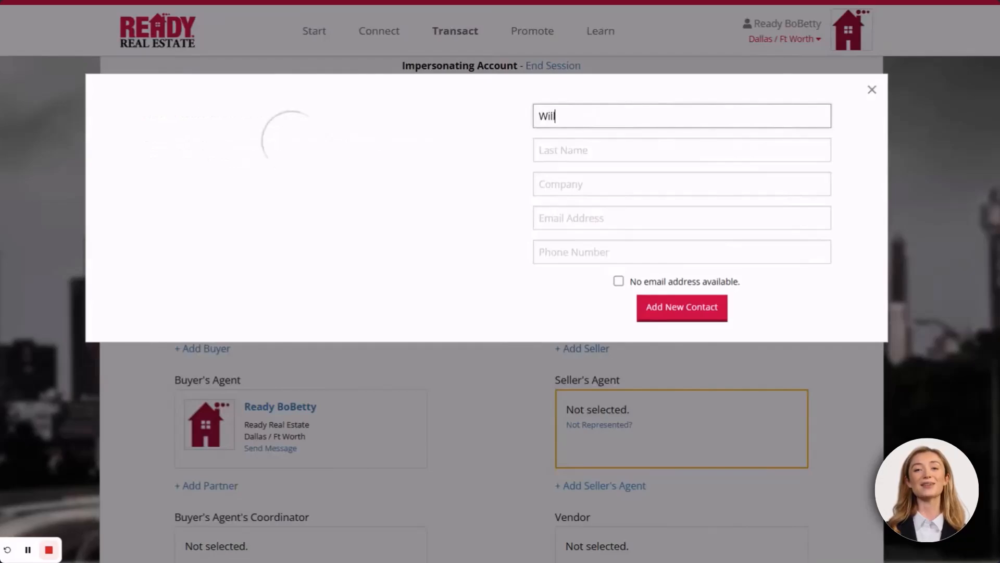
key("Tab")
type("Kel")
key("Tab")
type("Keller Williams")
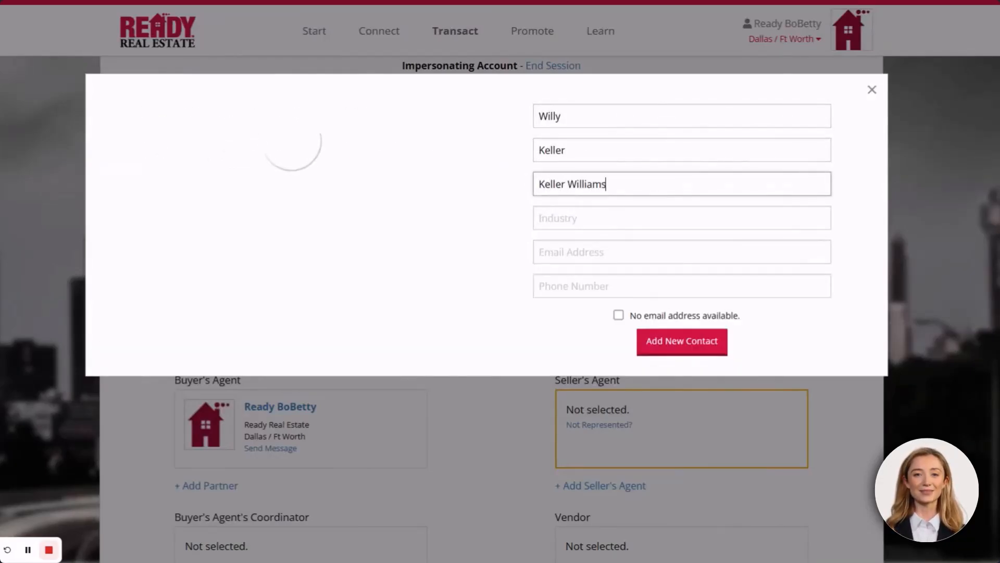
key("Tab")
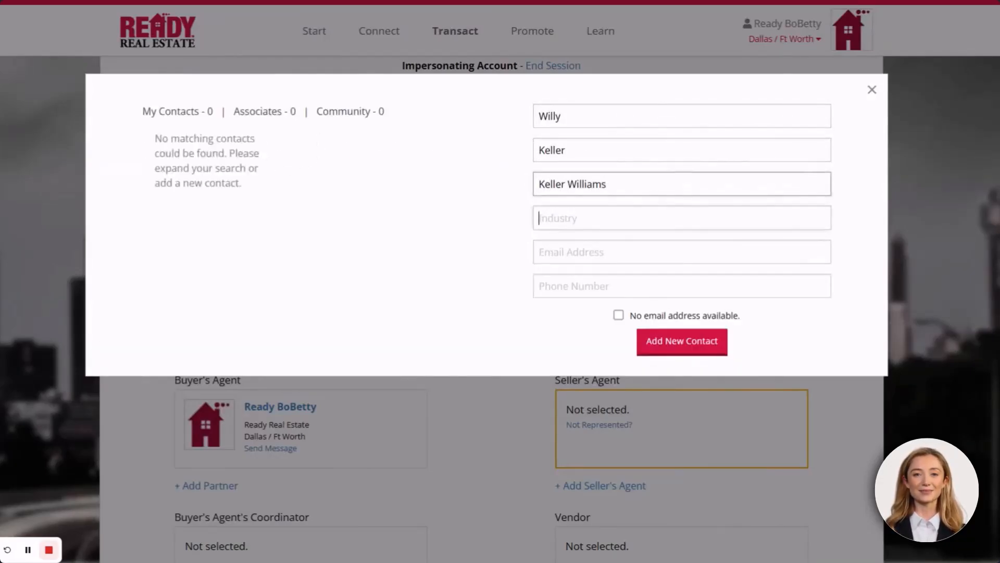
type("rea")
left_click(617, 237)
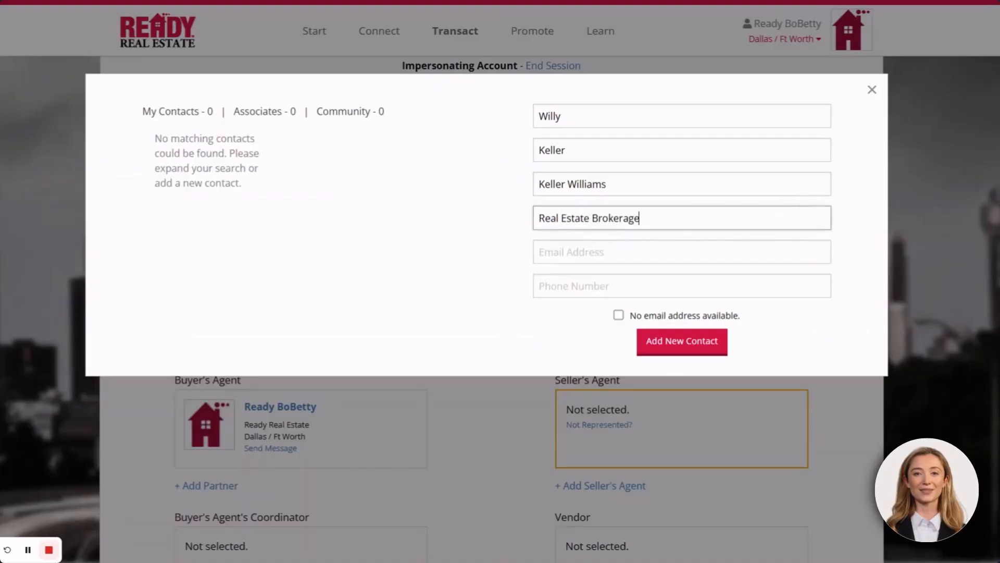
key("Tab")
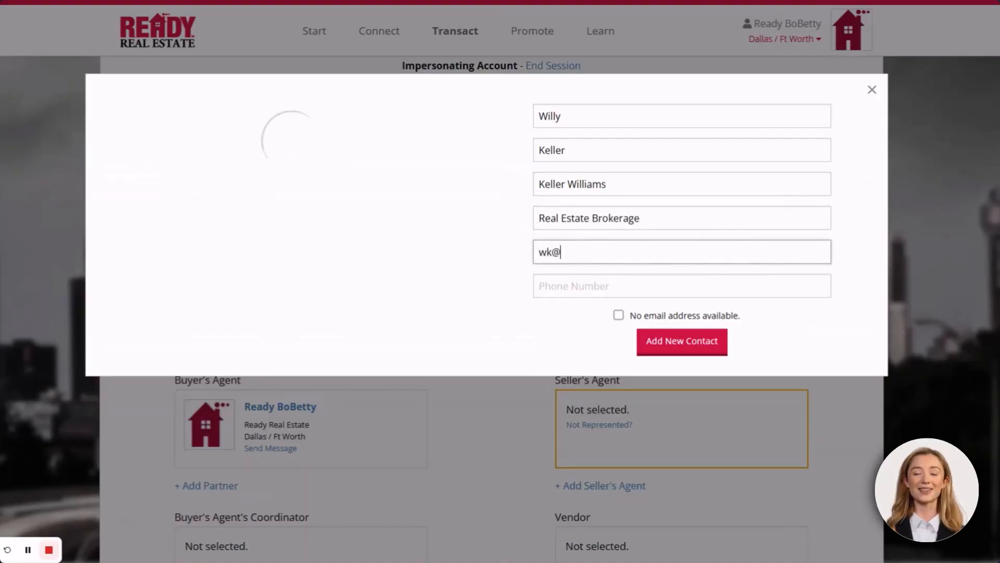
key("Tab")
type("5")
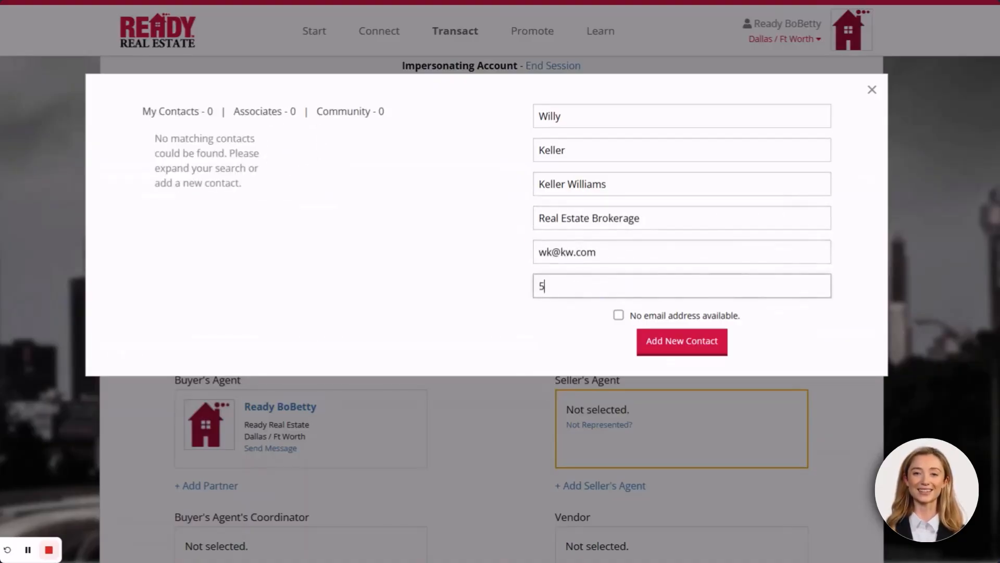
type("55-555-5555")
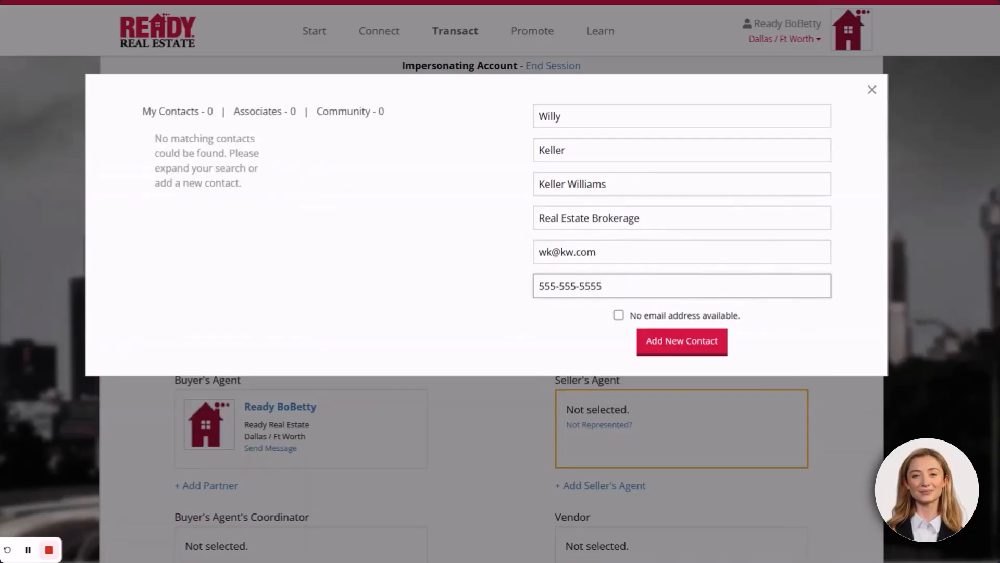
left_click(652, 346)
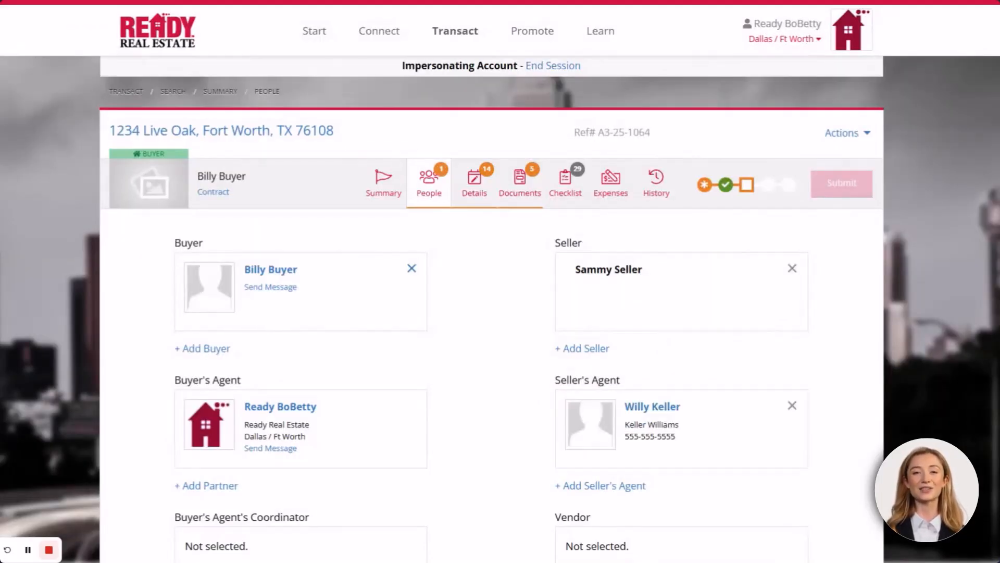
scroll(508, 354, "down", 5)
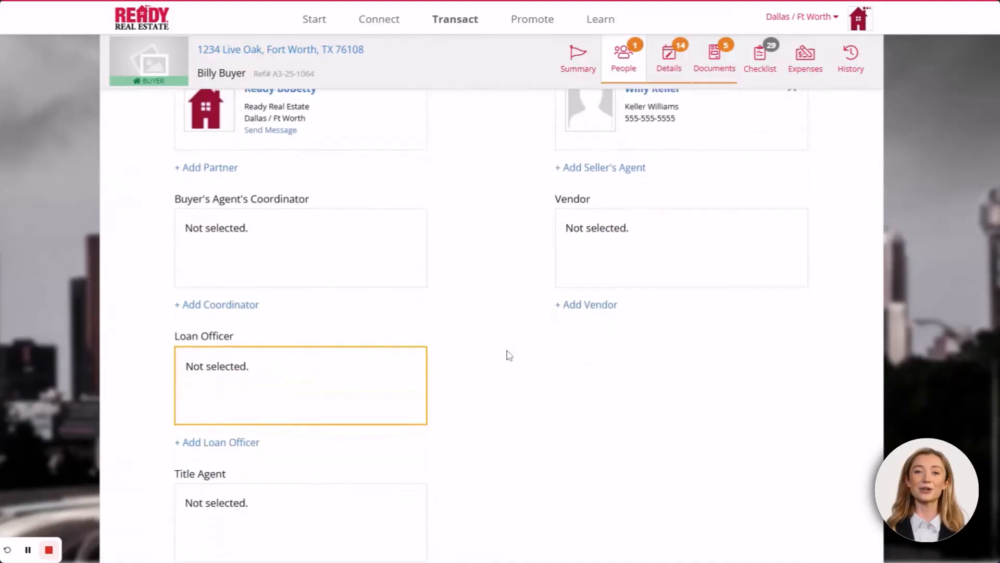
Assign an existing Neighborhood Loans contact as the loan officer
left_click(211, 389)
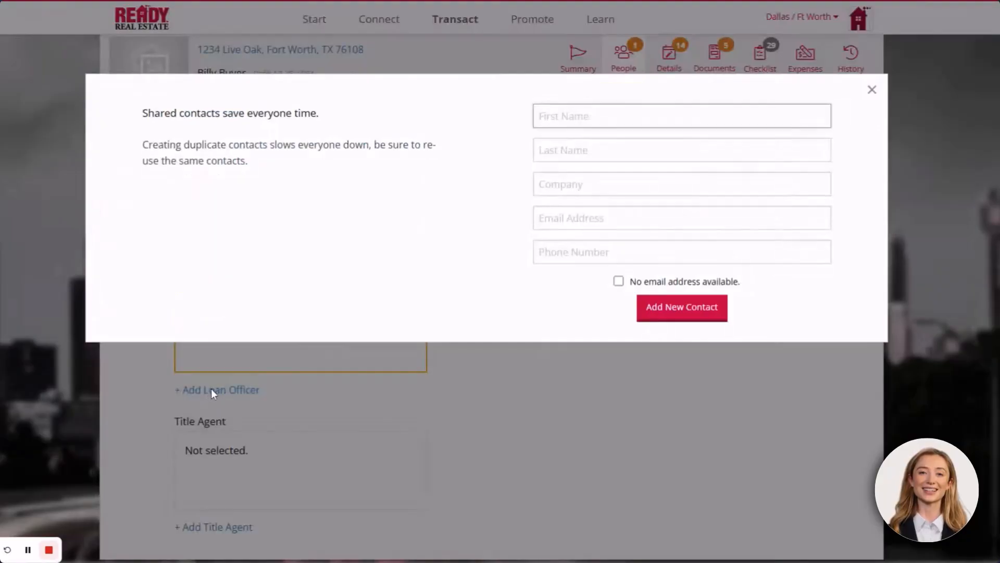
type("chuck")
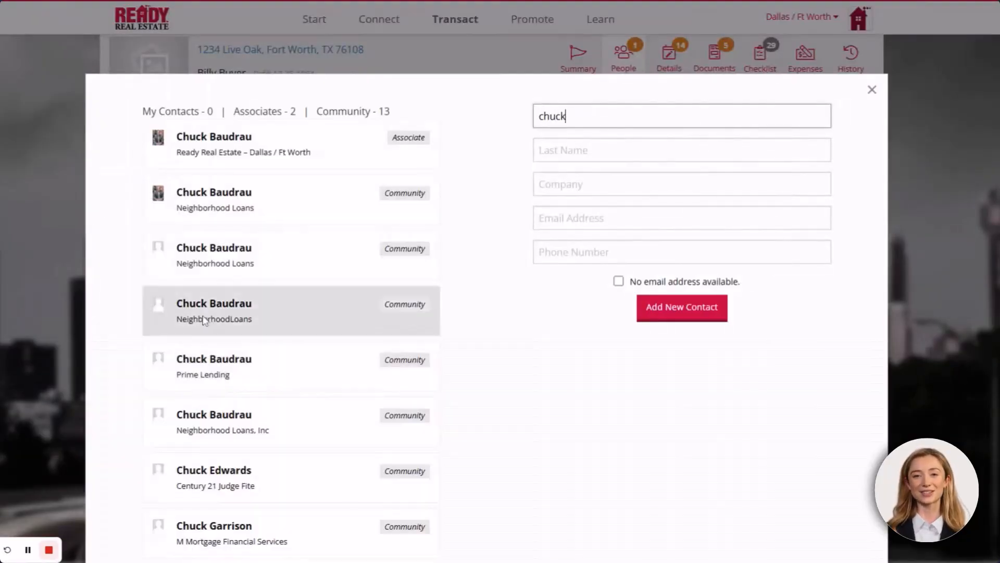
left_click(224, 190)
left_click(638, 277)
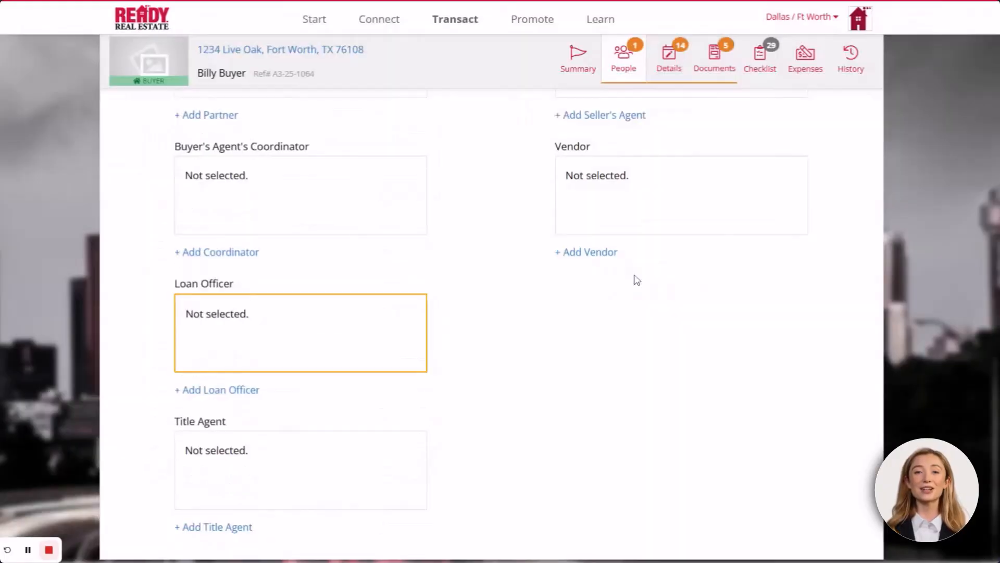
scroll(491, 357, "down", 3)
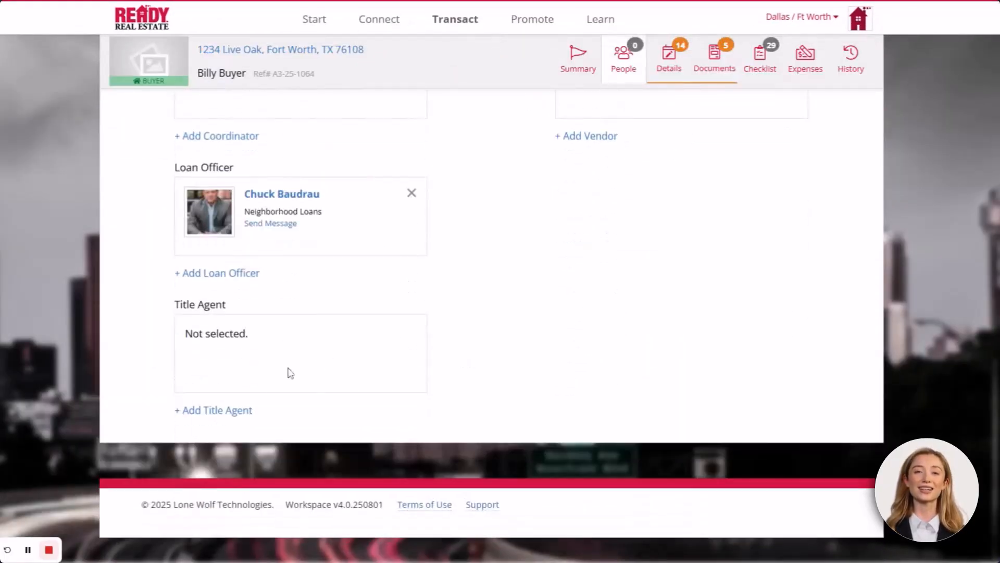
Search existing contacts and choose the first match as the title agent
left_click(227, 411)
type("Vanessa")
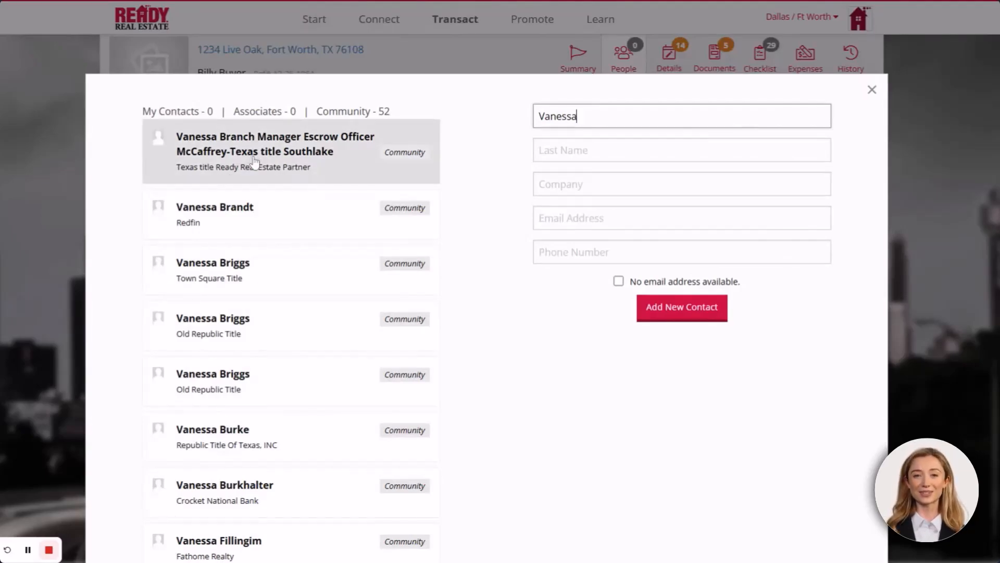
left_click(254, 162)
left_click(643, 279)
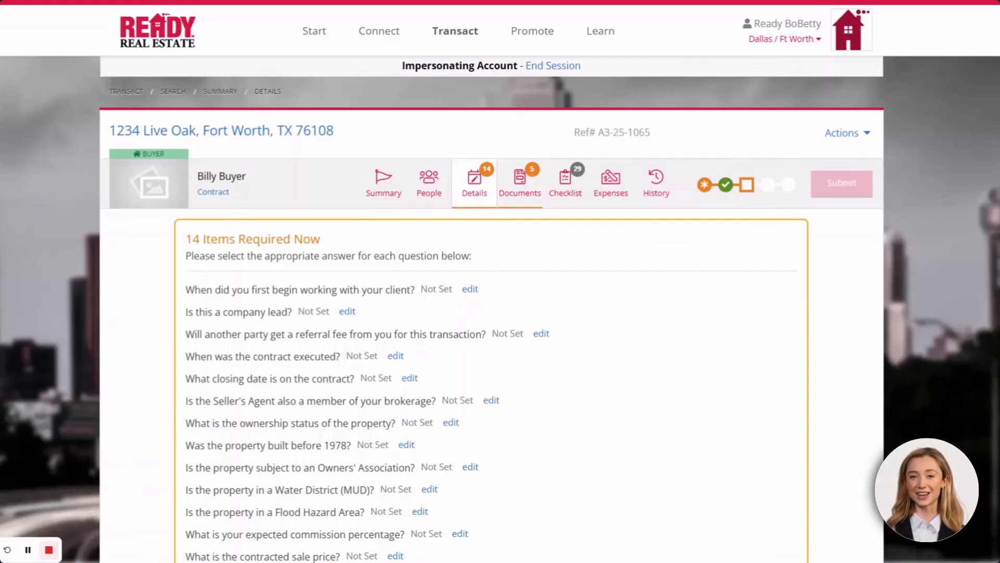
Review the Documents page listing the 5 documents required now
left_click(529, 191)
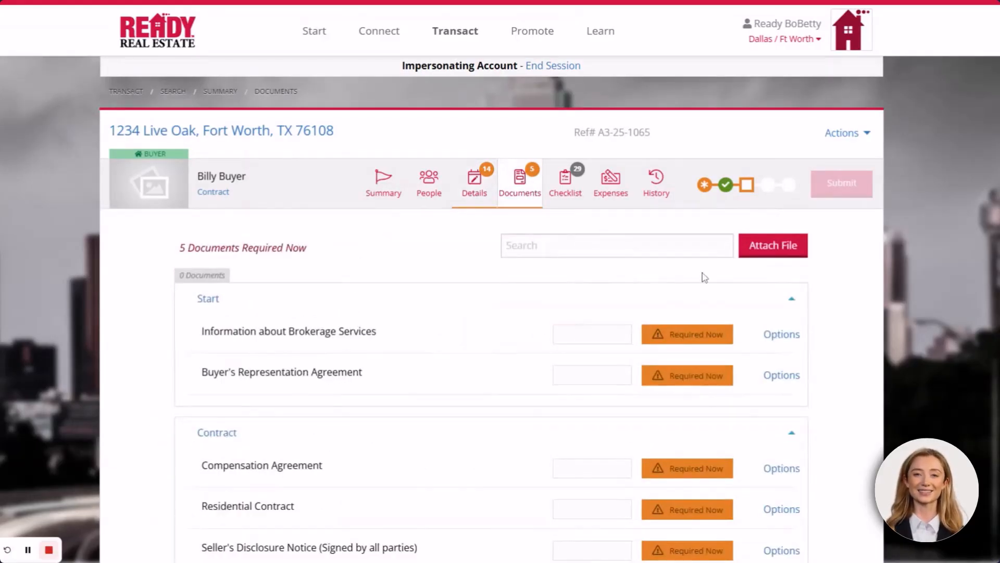
scroll(829, 367, "down", 1)
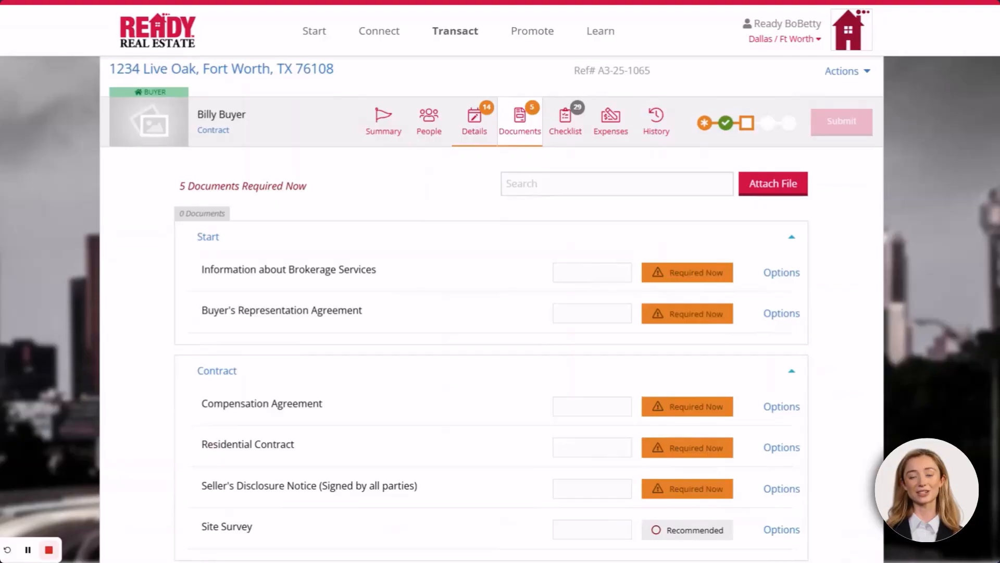
scroll(503, 176, "up", 2)
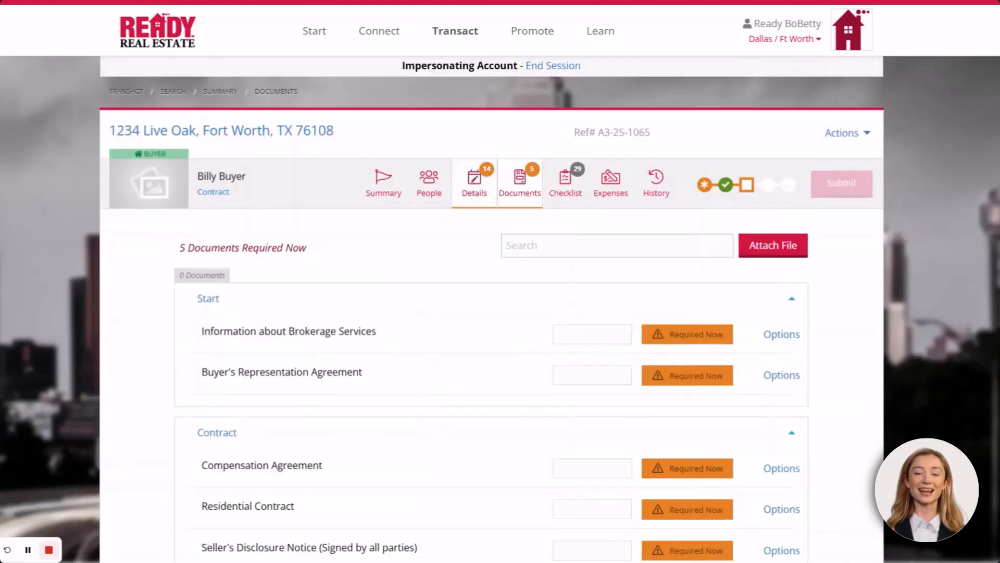
Set ownership status to Builder / New Construction and check the resulting document requirements
left_click(475, 183)
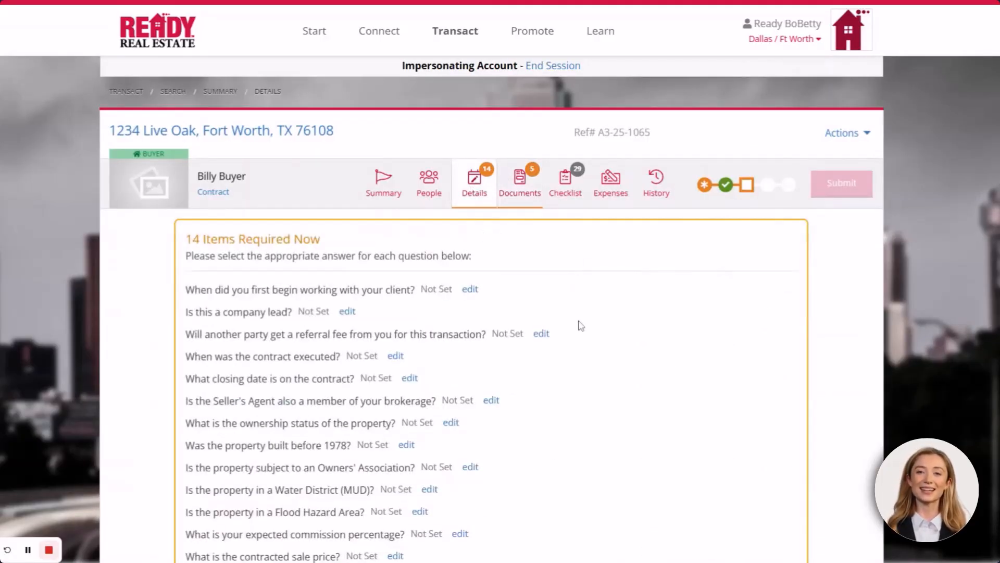
scroll(584, 326, "down", 1)
scroll(584, 325, "down", 7)
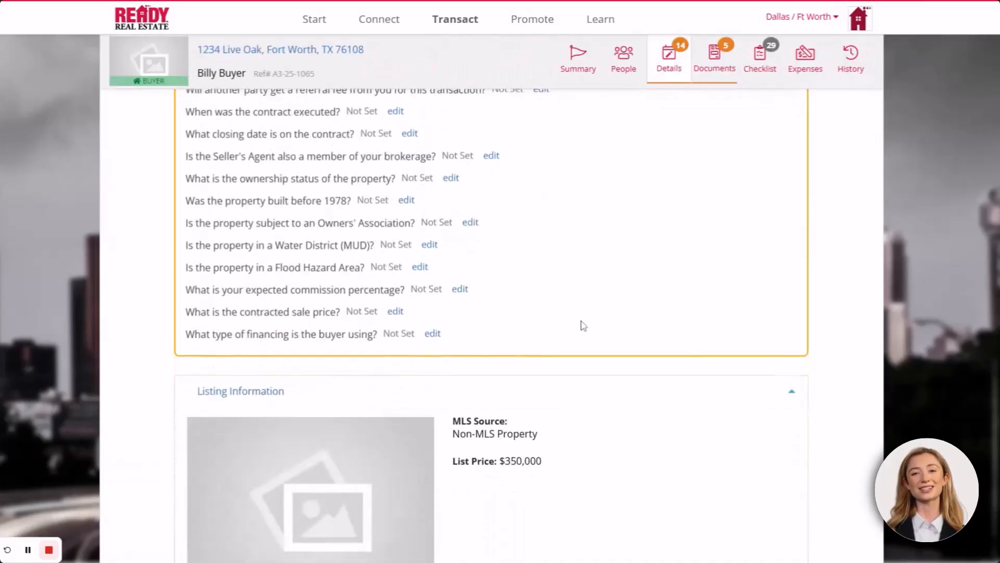
scroll(583, 326, "down", 3)
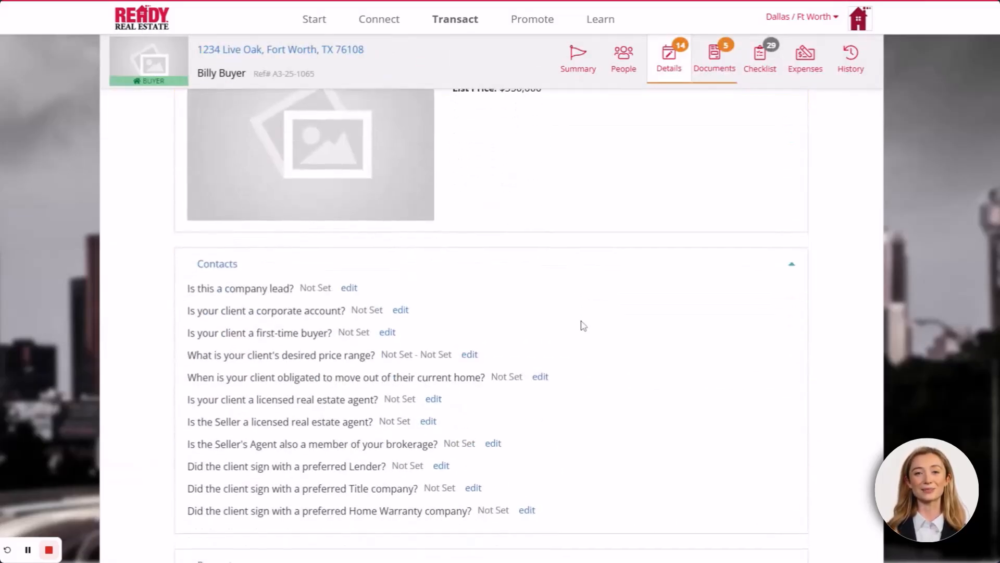
scroll(583, 325, "up", 3)
scroll(589, 326, "up", 6)
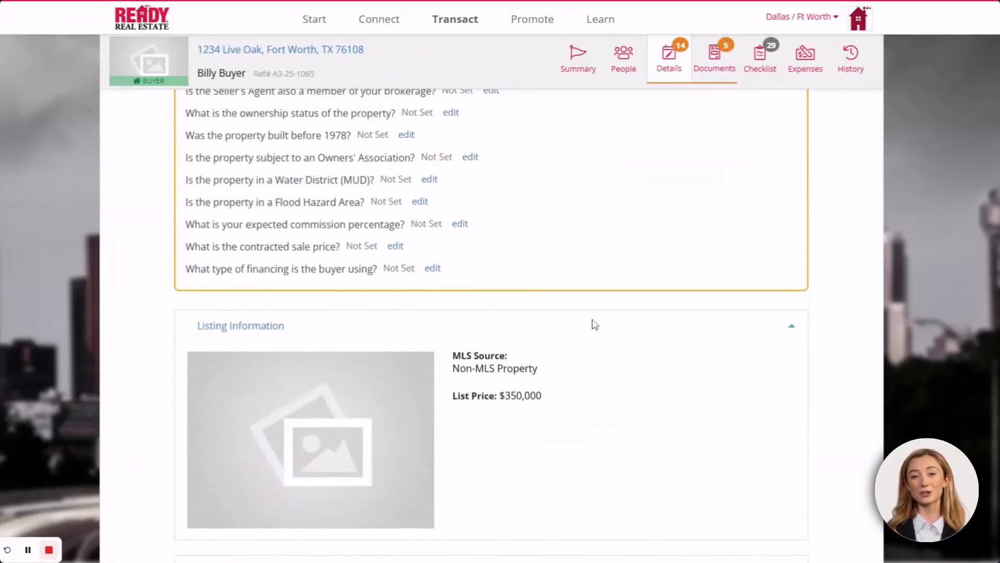
scroll(595, 325, "up", 2)
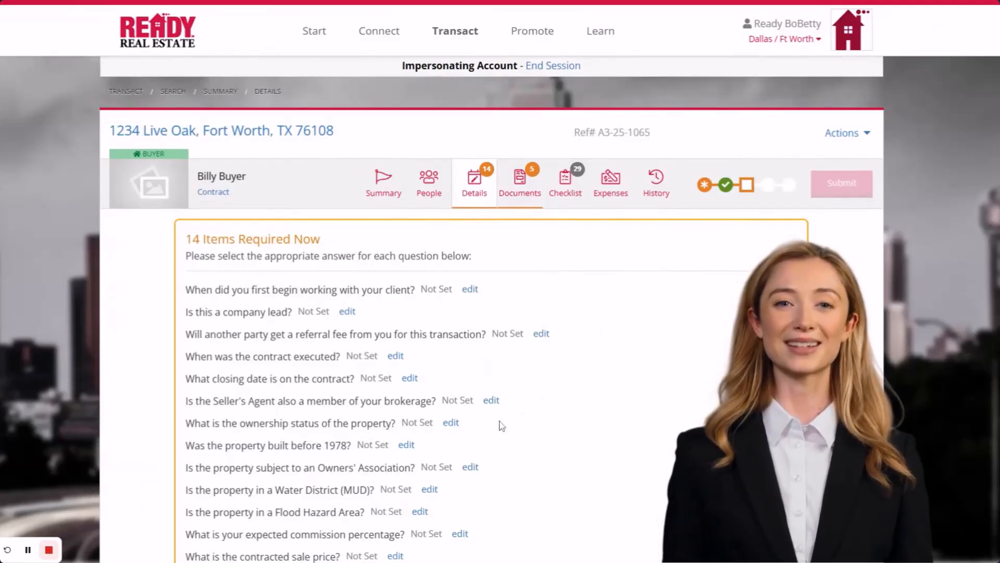
left_click(451, 422)
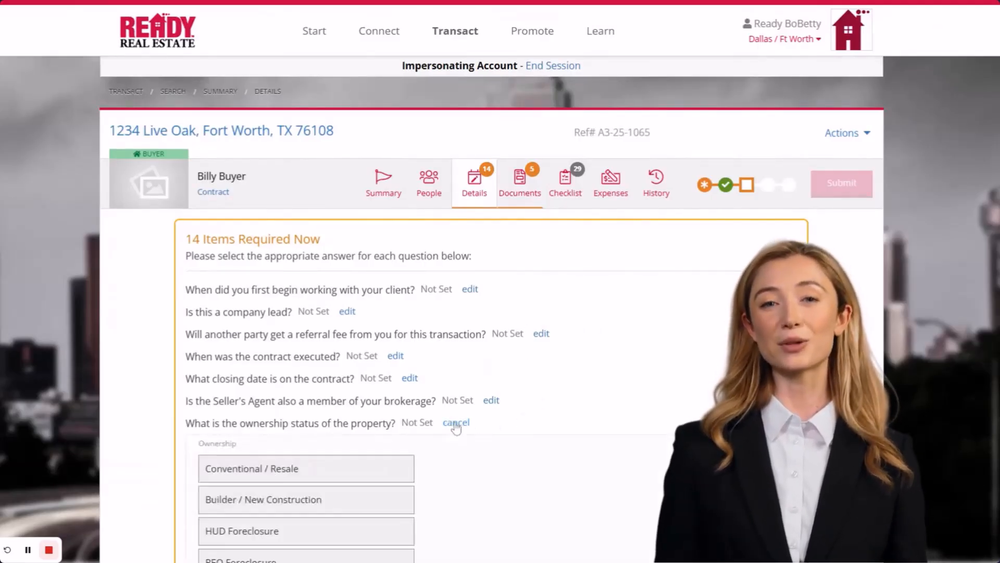
left_click(300, 500)
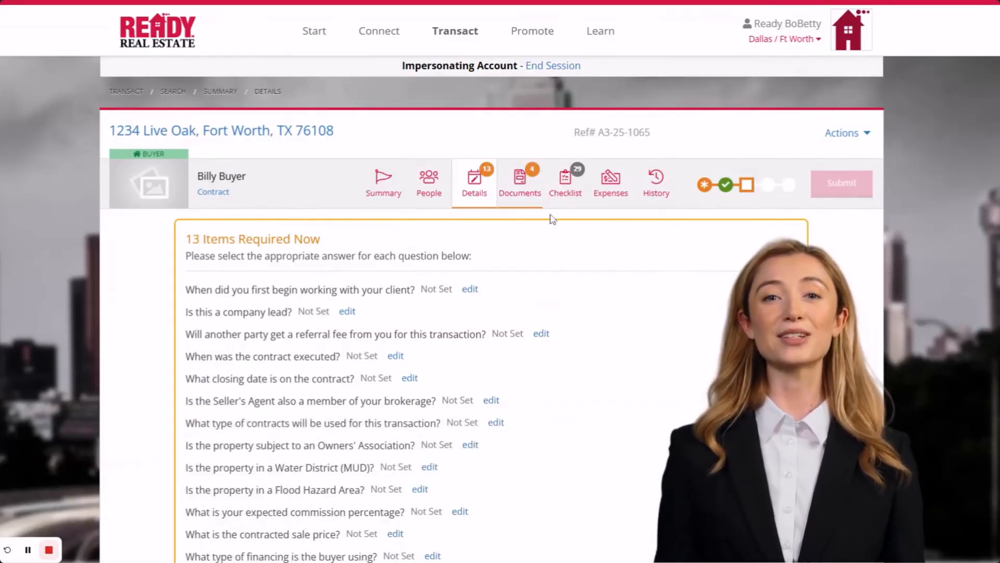
left_click(521, 186)
scroll(475, 342, "down", 3)
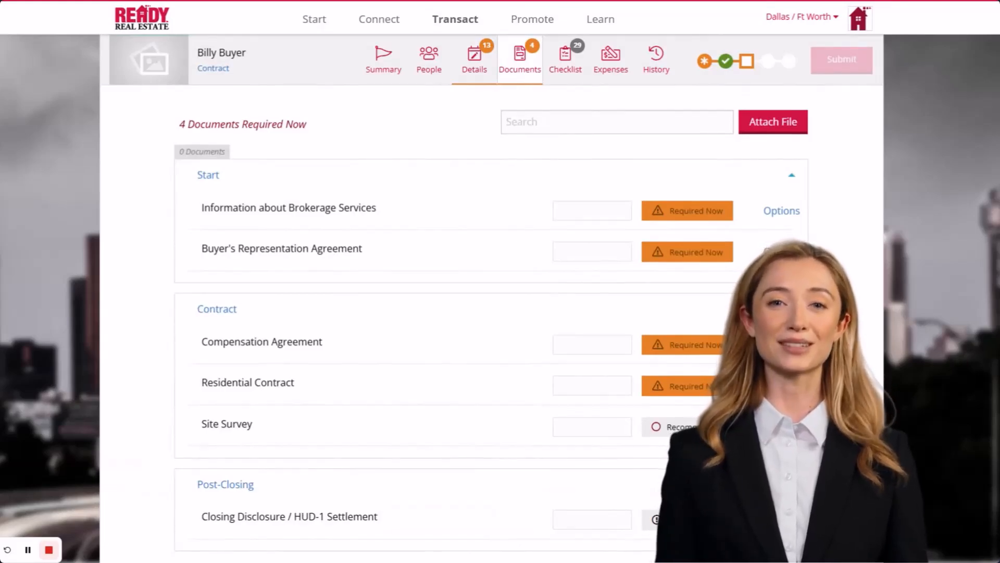
scroll(532, 319, "up", 3)
Change ownership status to Conventional / Resale and answer Yes to Owners' Association
left_click(475, 183)
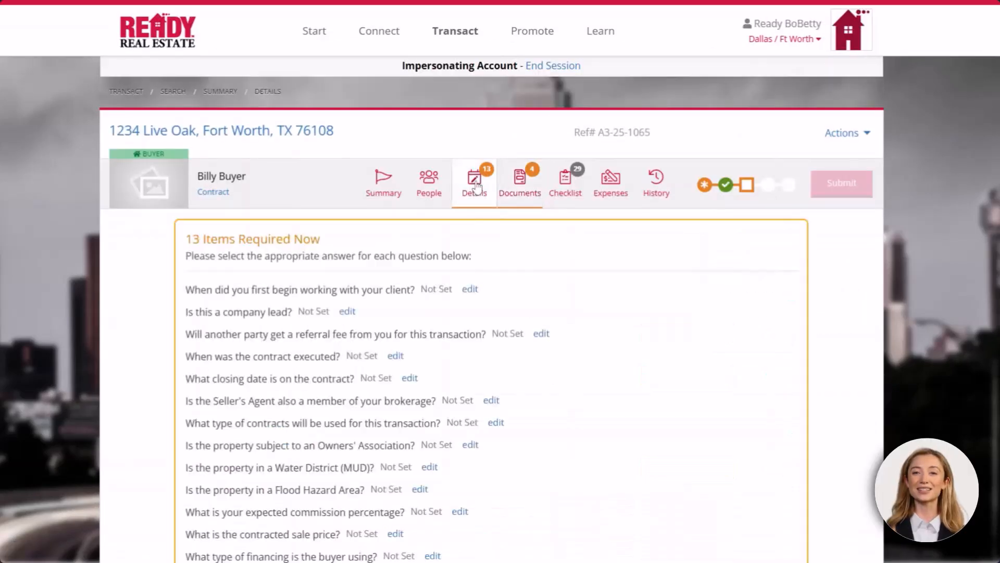
scroll(490, 377, "down", 15)
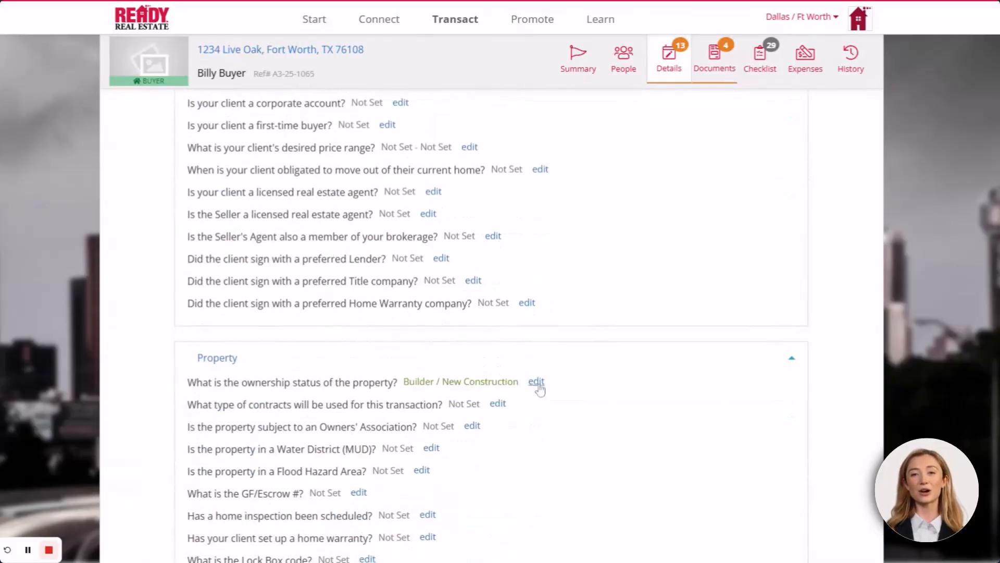
left_click(537, 384)
left_click(303, 430)
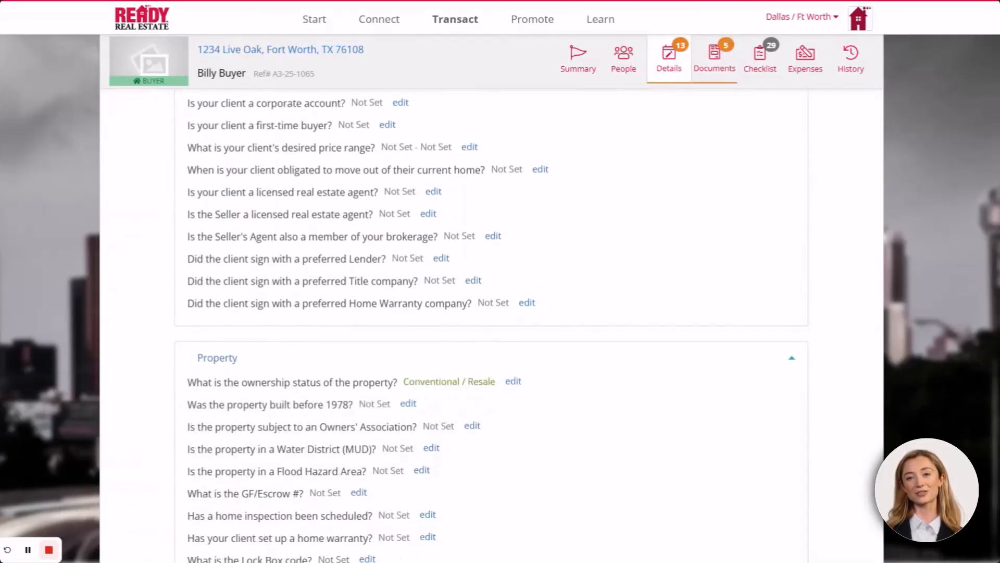
left_click(479, 431)
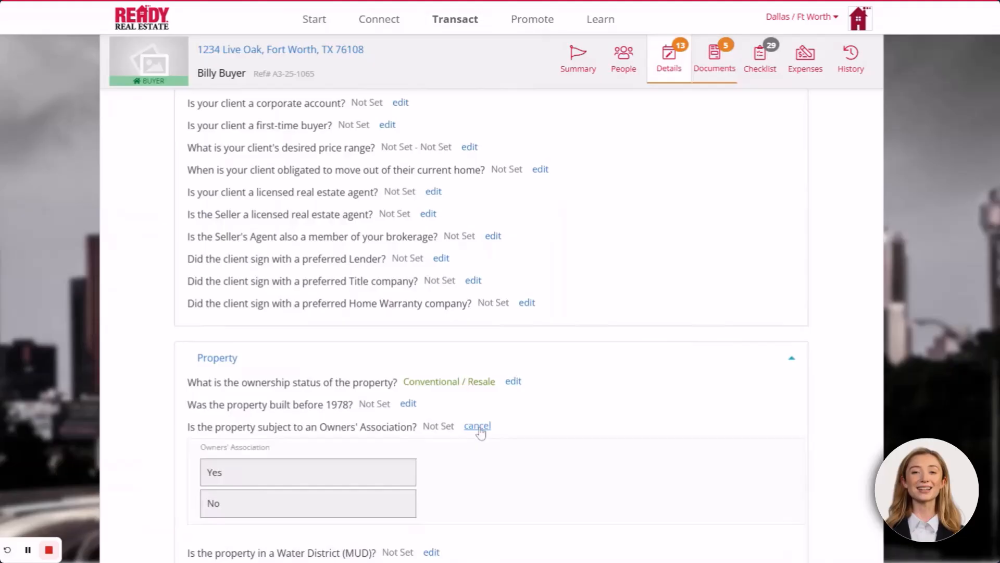
left_click(277, 473)
scroll(489, 411, "up", 6)
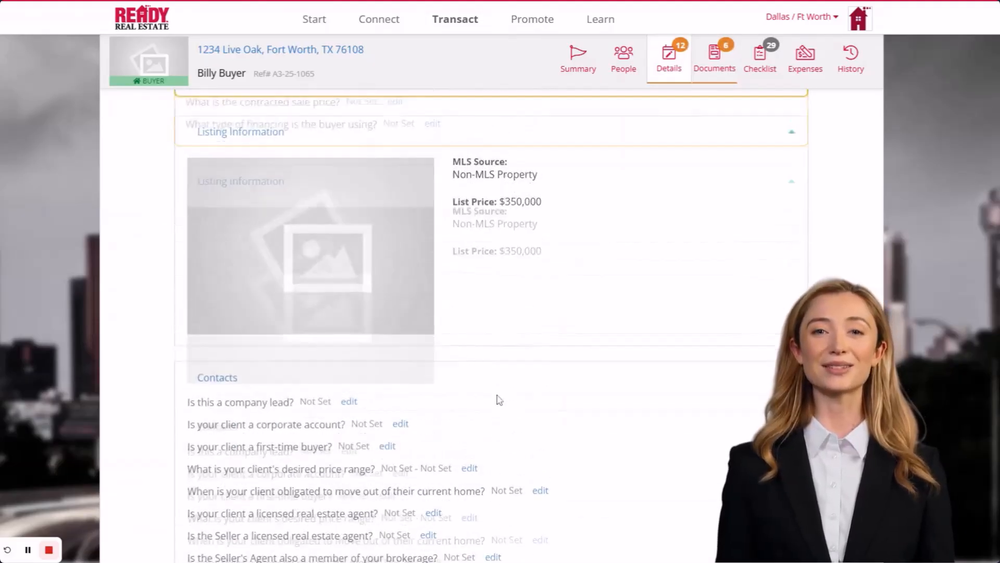
scroll(499, 400, "up", 8)
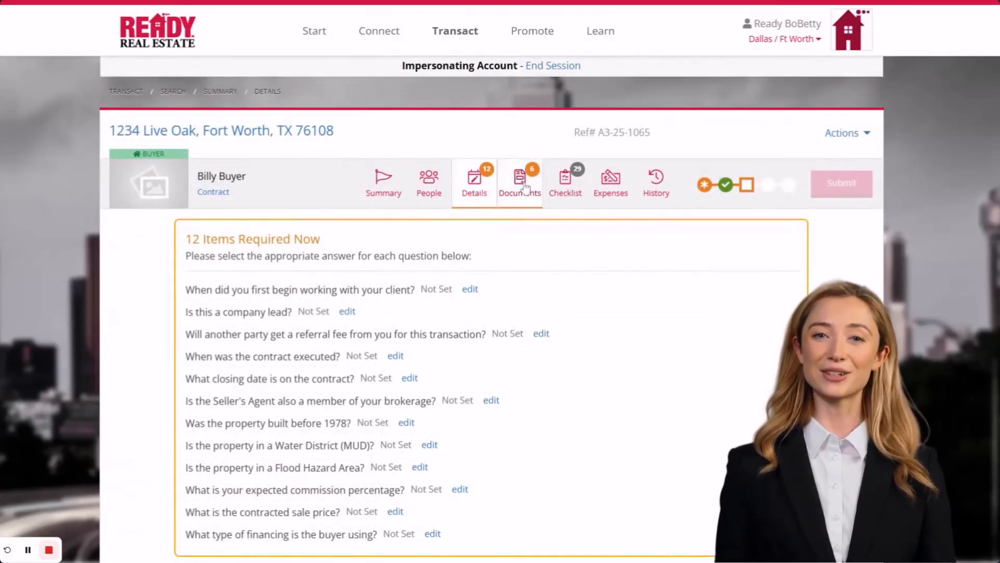
Review the 7 required documents, now including the Owners' Association addendum and Third Party Financing Addendum
left_click(525, 188)
scroll(550, 348, "down", 3)
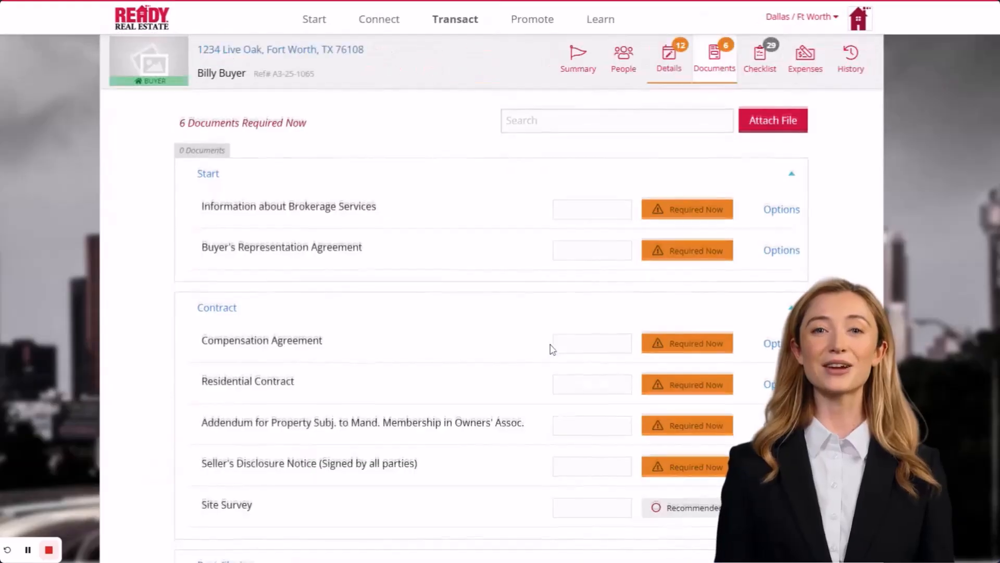
scroll(553, 349, "down", 1)
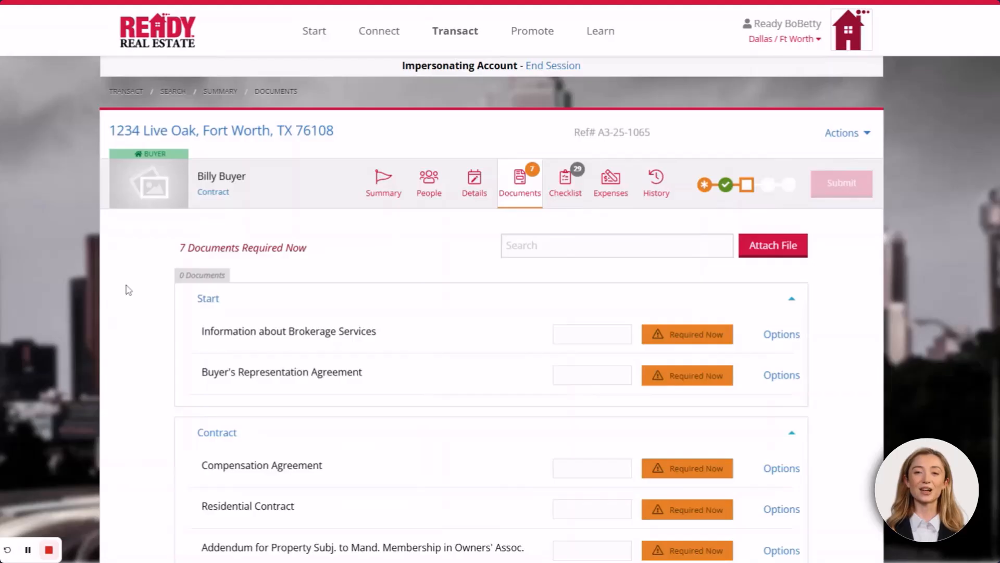
scroll(129, 290, "down", 4)
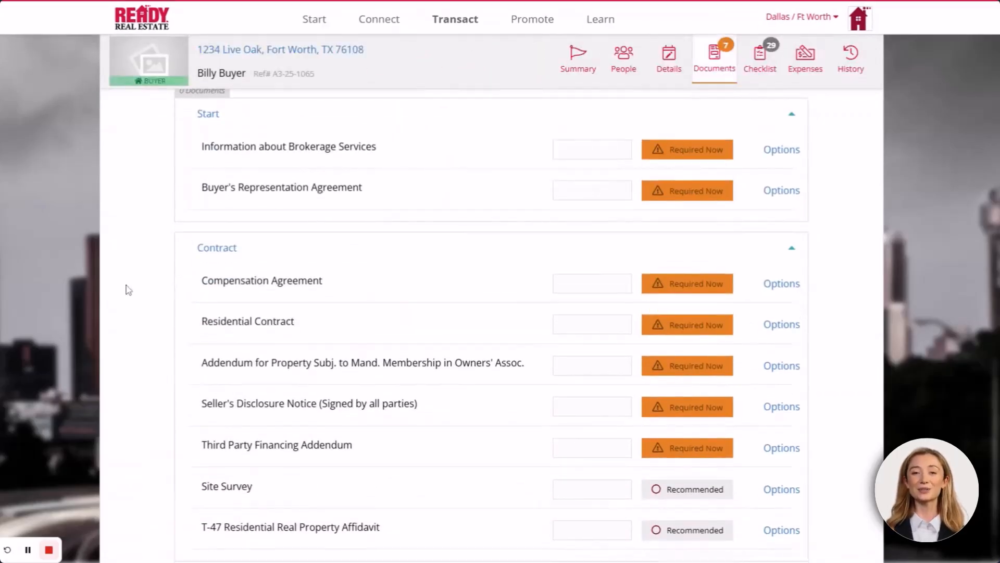
scroll(128, 291, "down", 5)
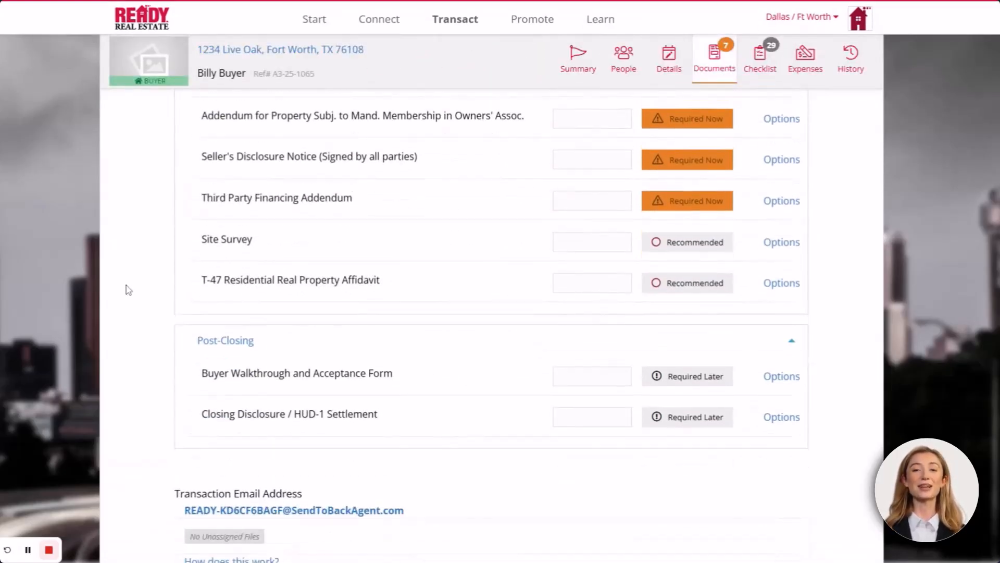
scroll(129, 290, "down", 1)
scroll(129, 291, "up", 1)
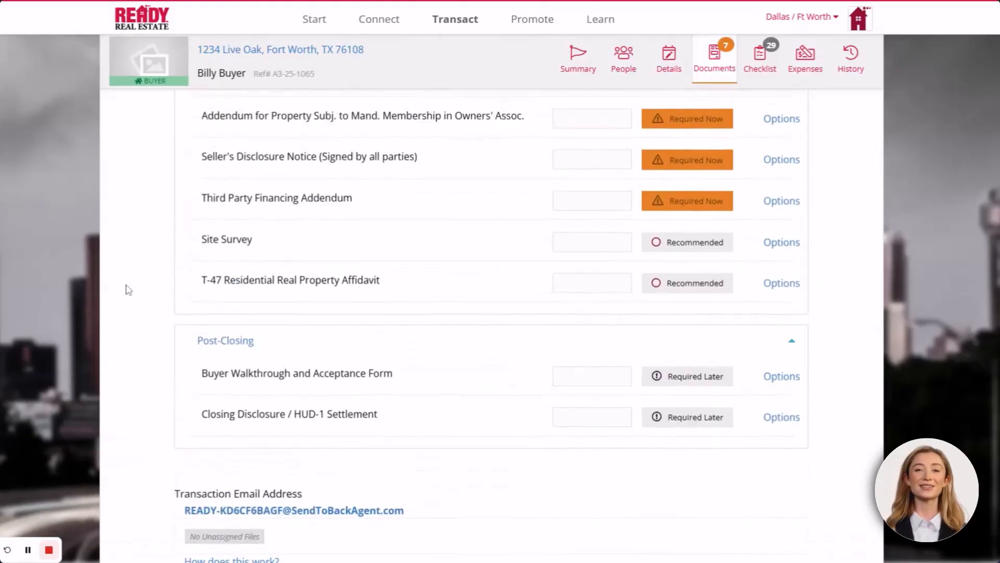
scroll(128, 290, "up", 9)
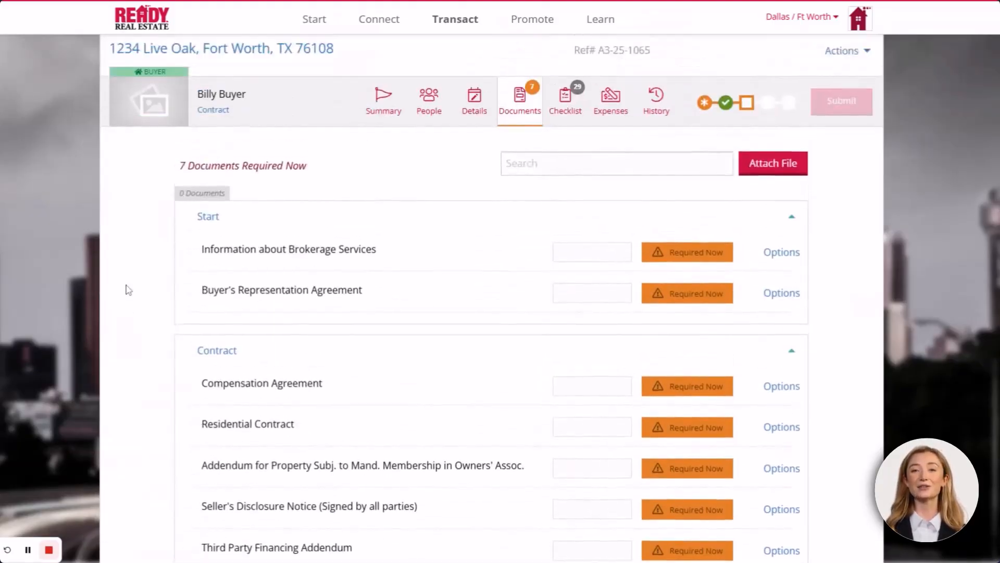
scroll(128, 291, "up", 2)
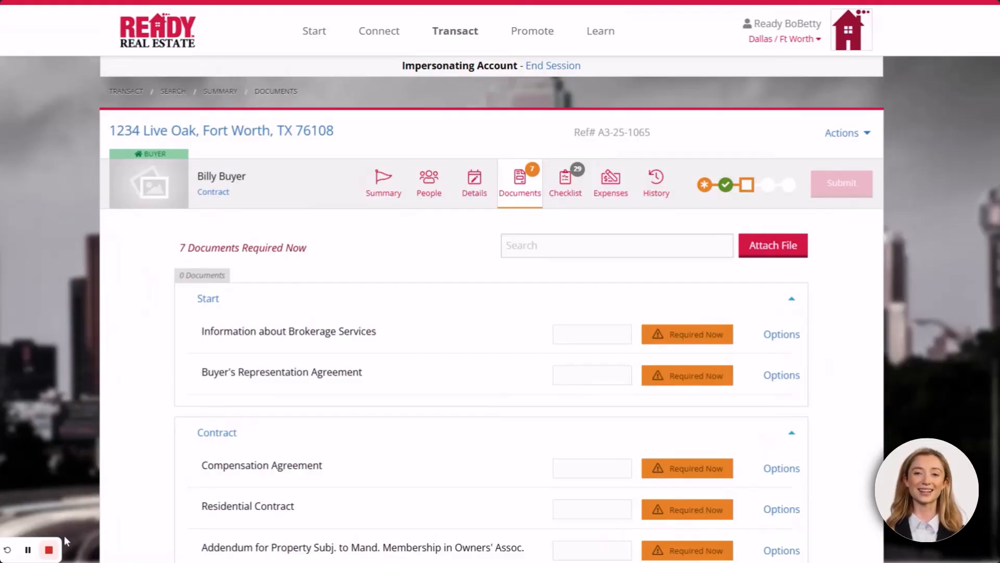
scroll(810, 371, "down", 3)
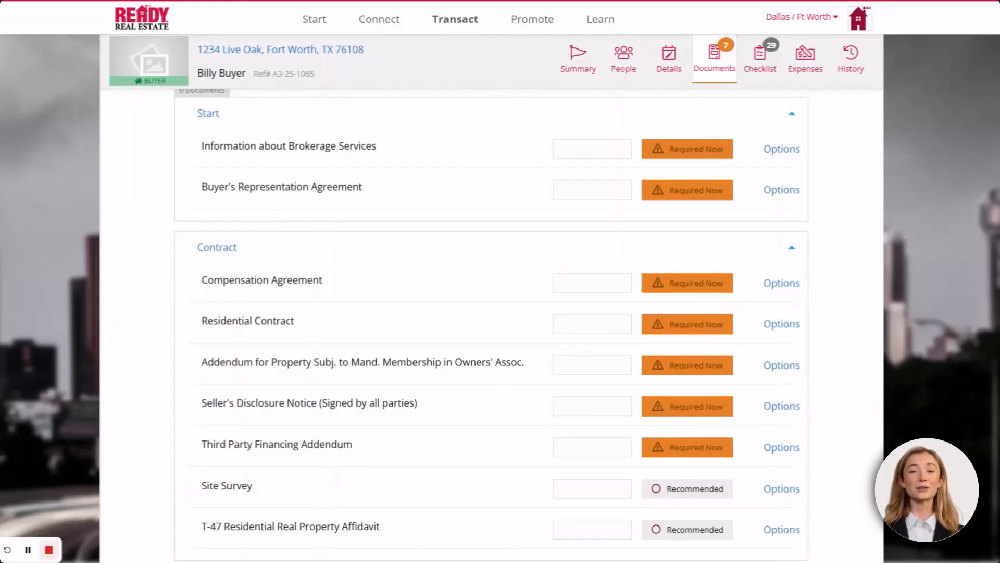
Upload the file 'HOA Addendum 11 20 20.pdf' for the Owners' Association addendum
left_click(788, 365)
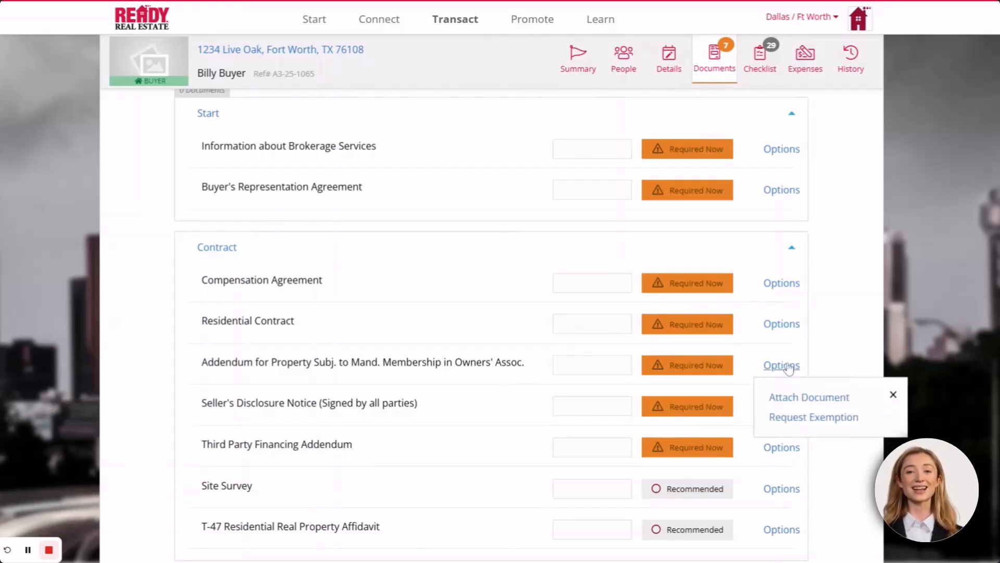
left_click(790, 399)
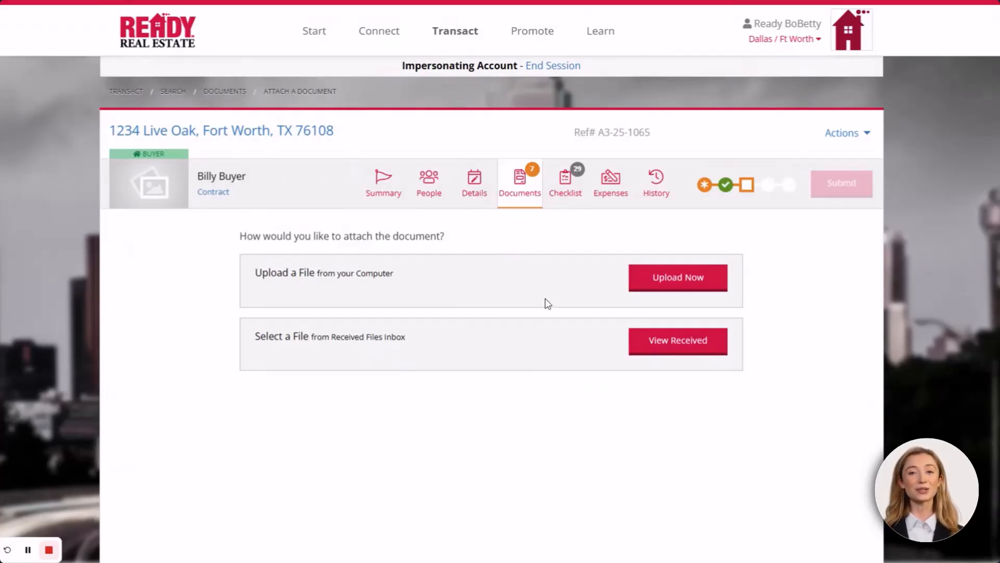
left_click(701, 279)
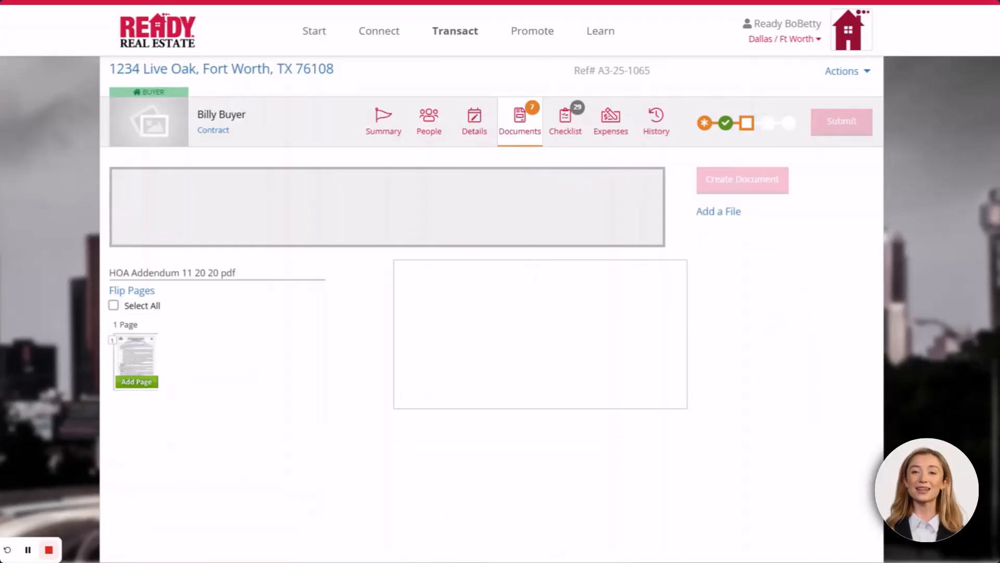
Add the single HOA Addendum page and create the Owners' Association addendum document from it
left_click(137, 358)
scroll(612, 362, "down", 3)
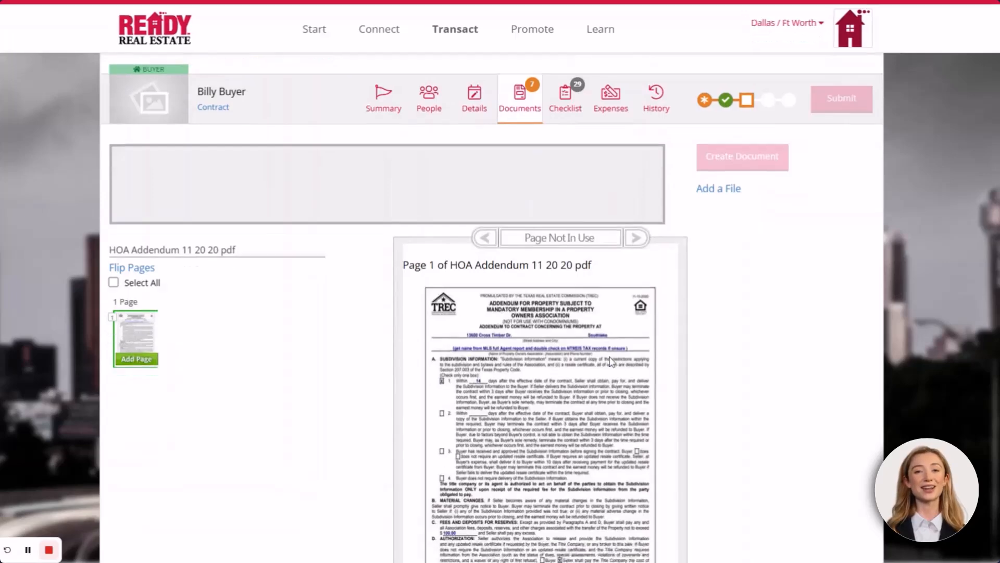
scroll(613, 363, "up", 3)
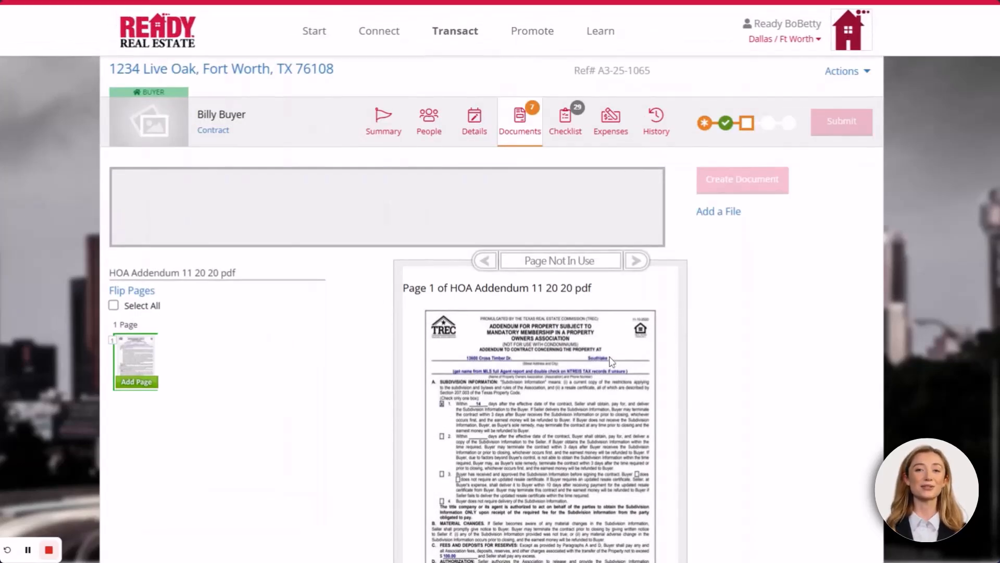
left_click(138, 383)
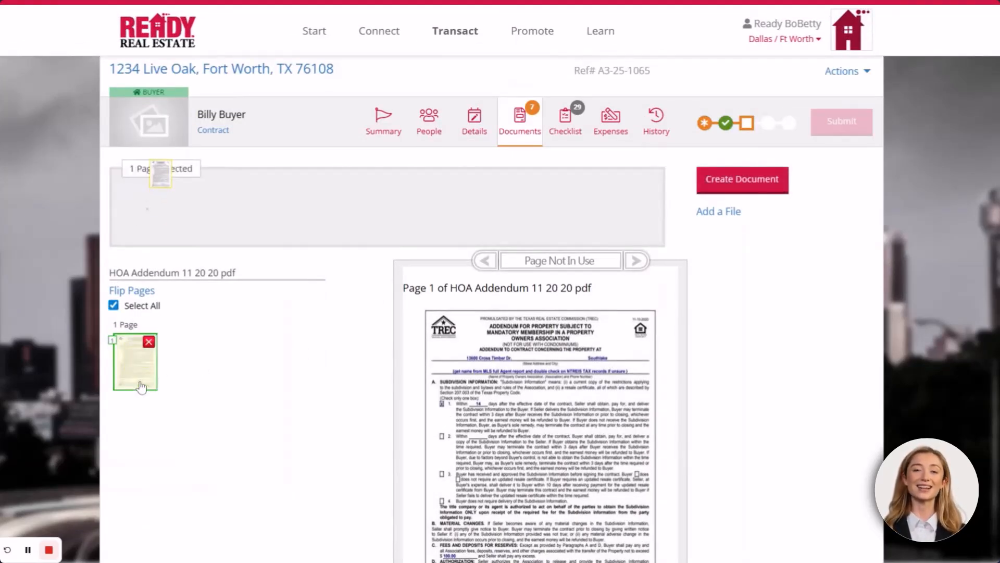
left_click(755, 189)
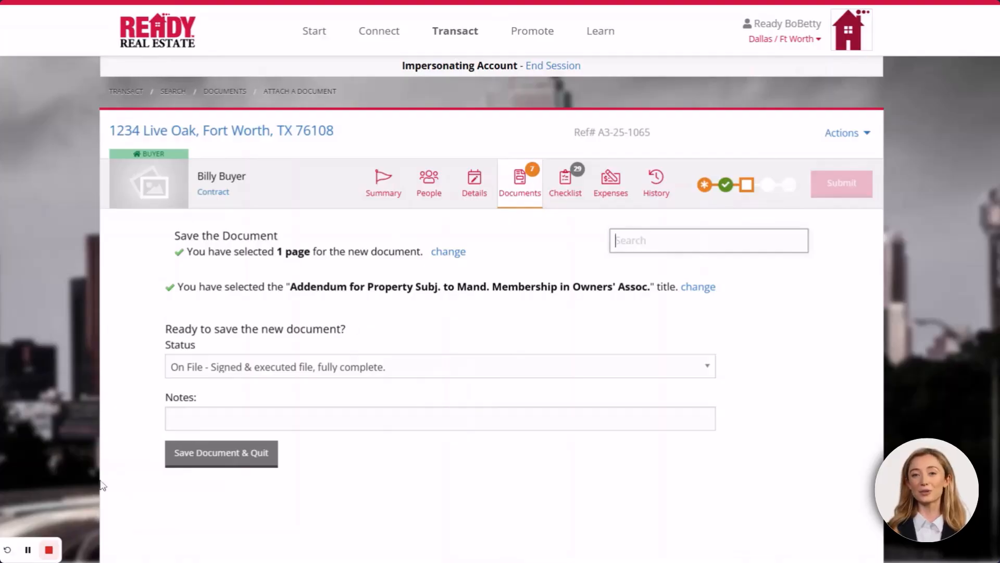
Save the addendum with status On File, leaving 6 documents required, then open the side menu
left_click(358, 365)
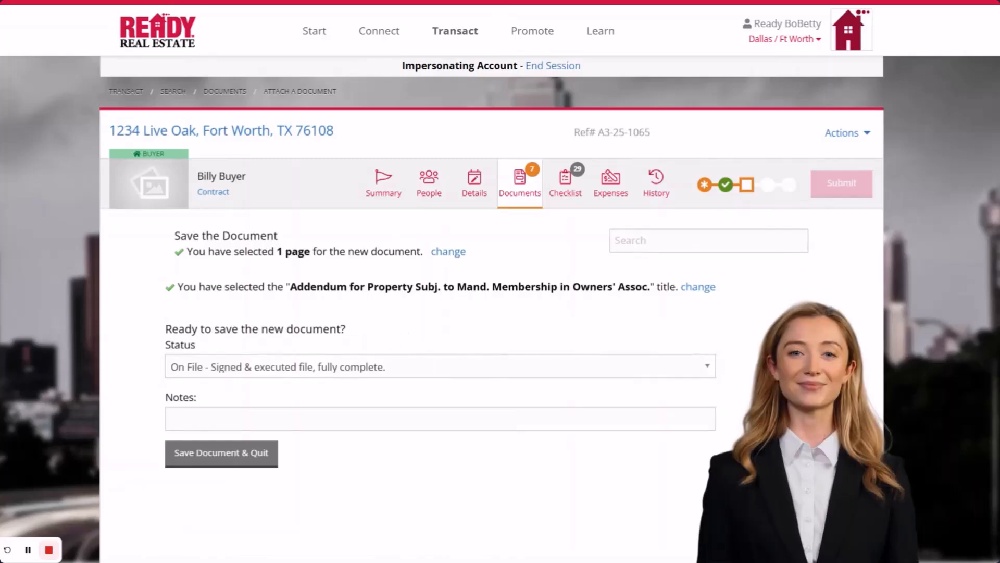
left_click(232, 458)
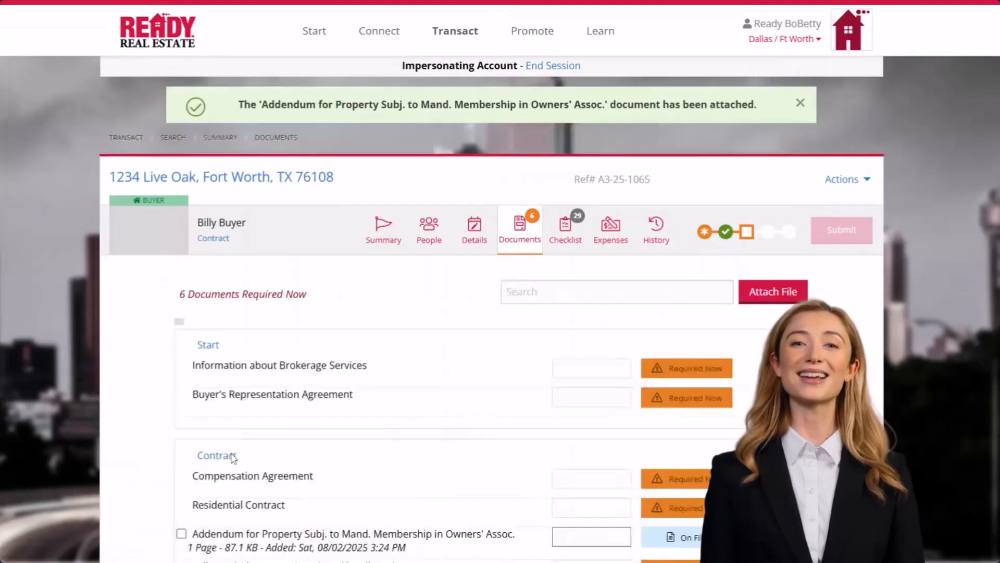
scroll(419, 417, "down", 3)
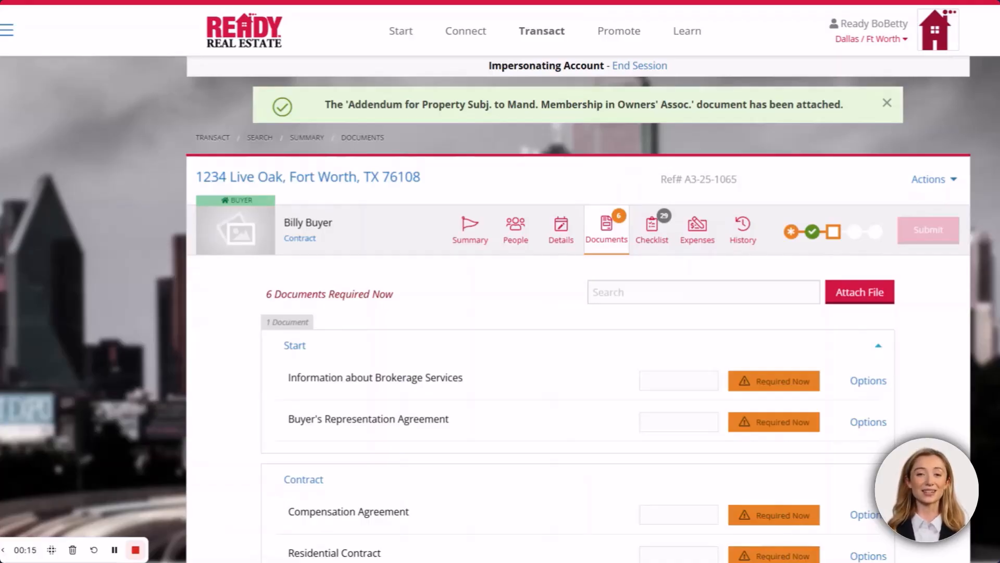
left_click(7, 34)
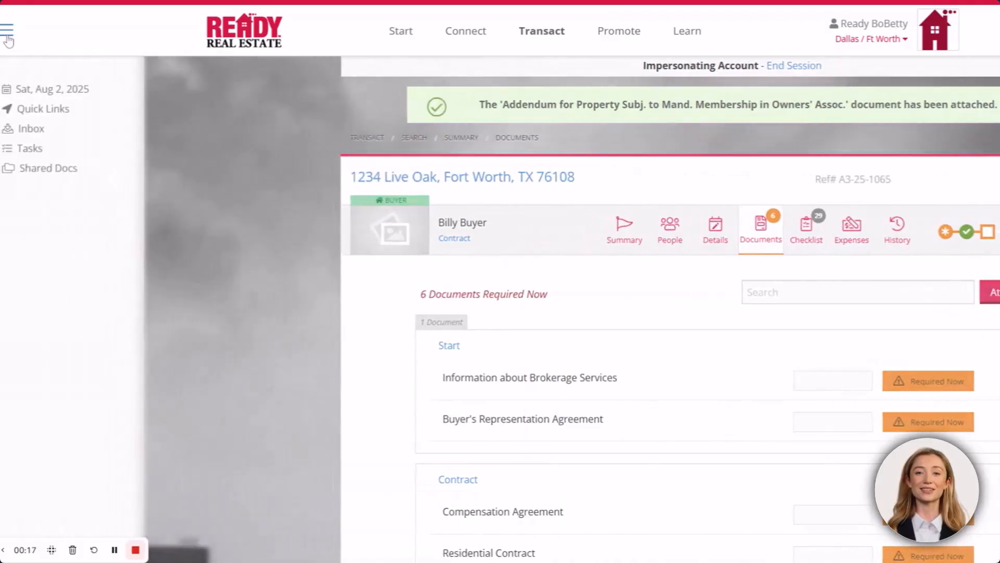
In the received-files Inbox, create and save a custom SendToBackAgent forwarding address for the agent
left_click(27, 130)
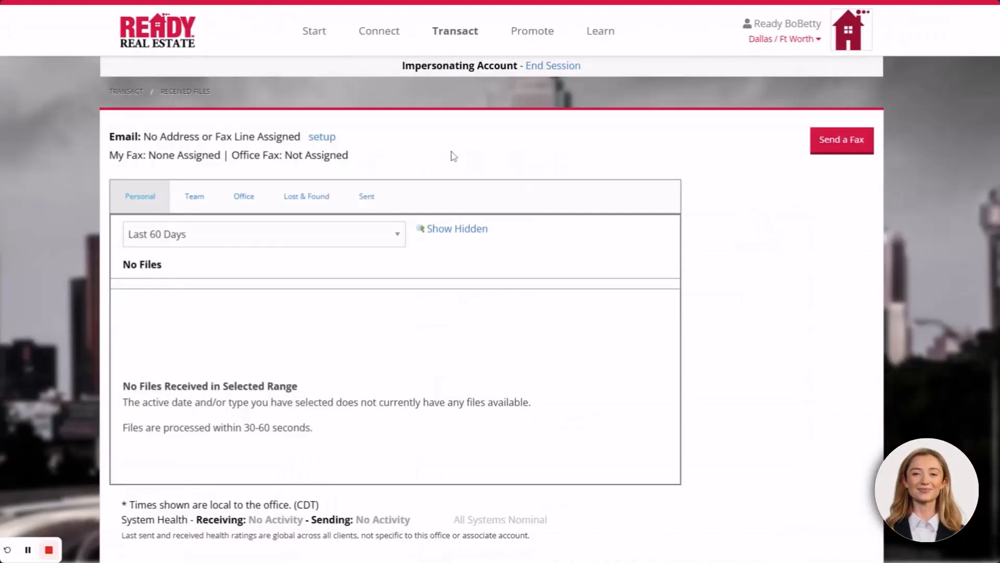
left_click(322, 137)
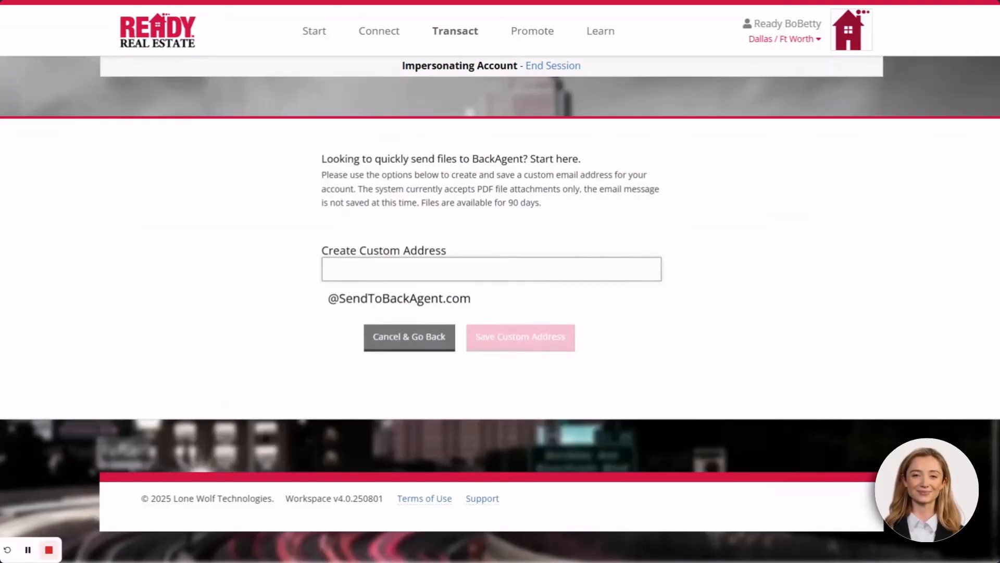
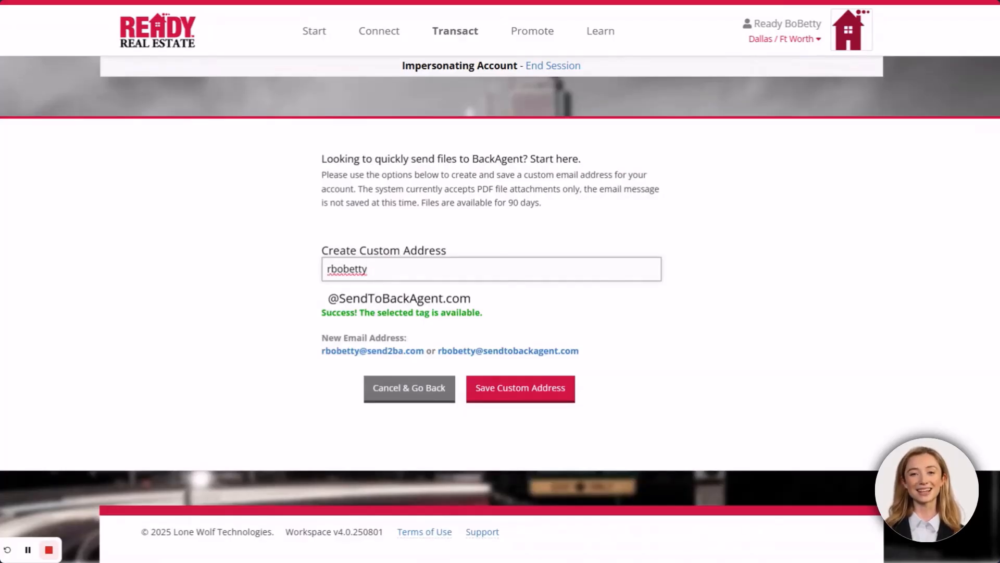
left_click(501, 392)
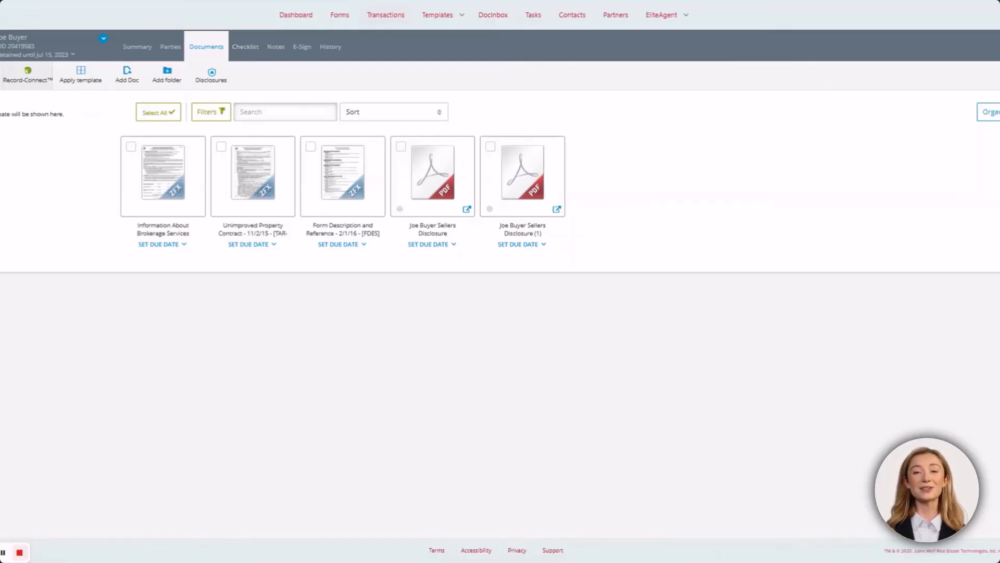
Start an e-mail of the sellers disclosure from its document card's Send options
mouse_move(468, 156)
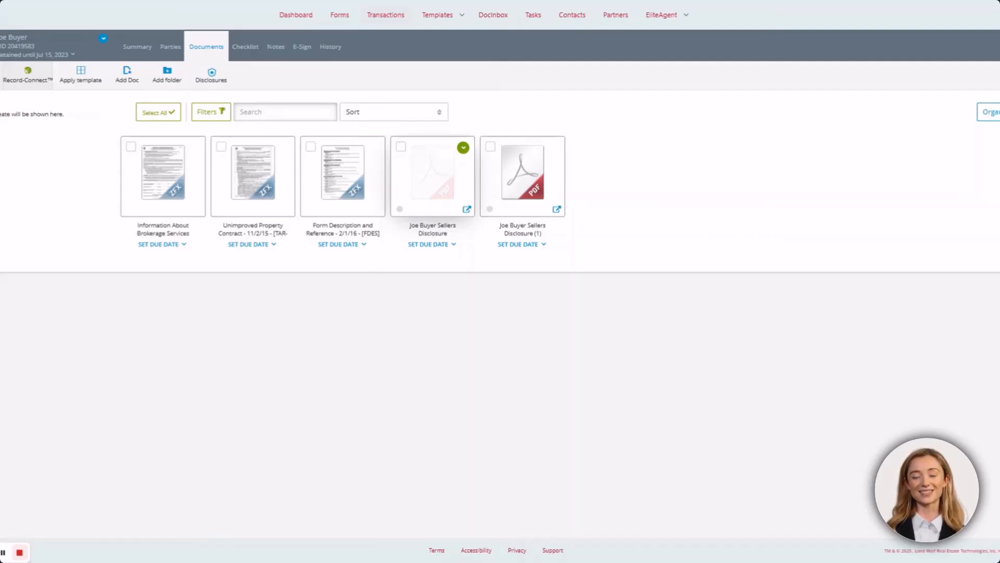
mouse_move(356, 160)
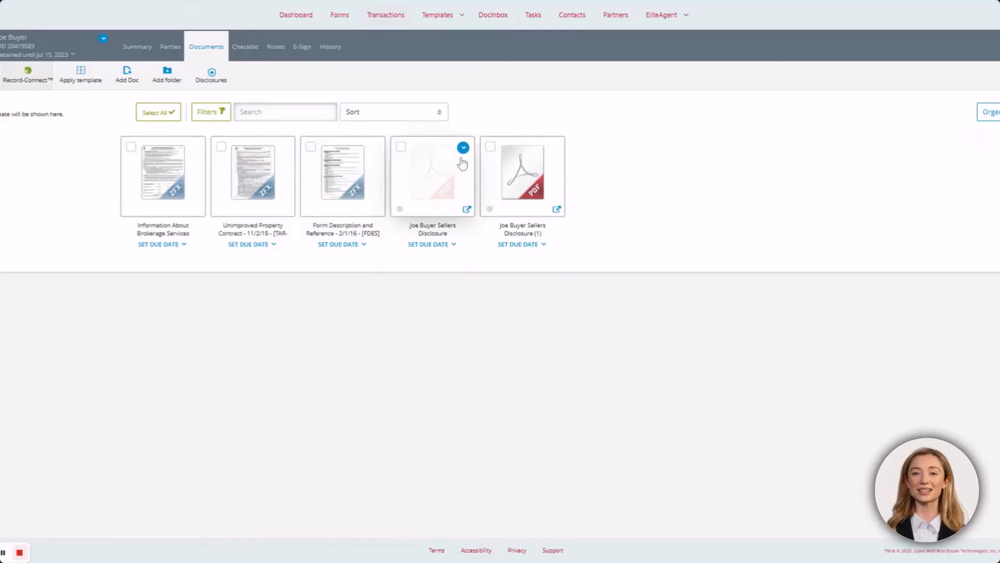
left_click(463, 148)
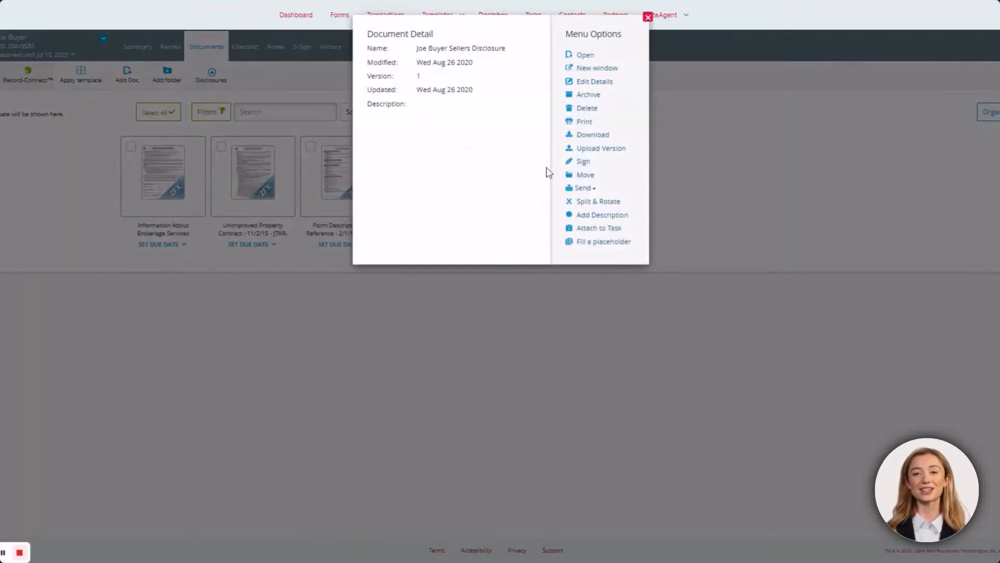
left_click(584, 189)
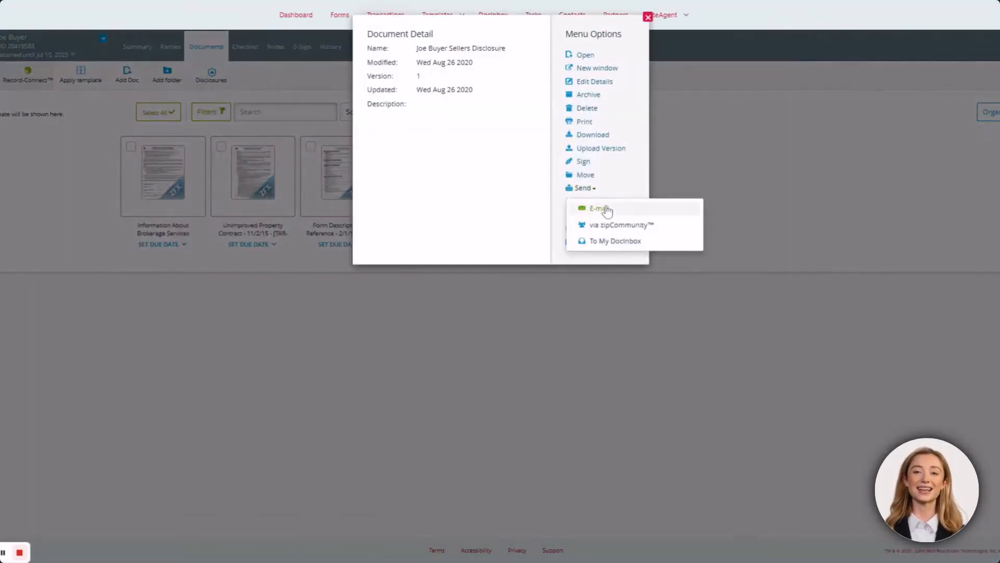
left_click(599, 207)
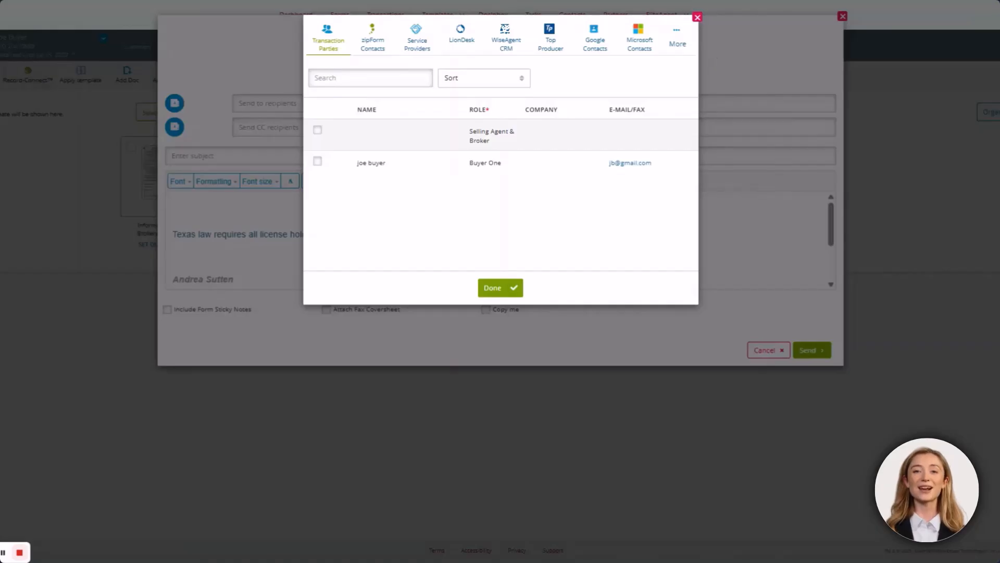
left_click(697, 19)
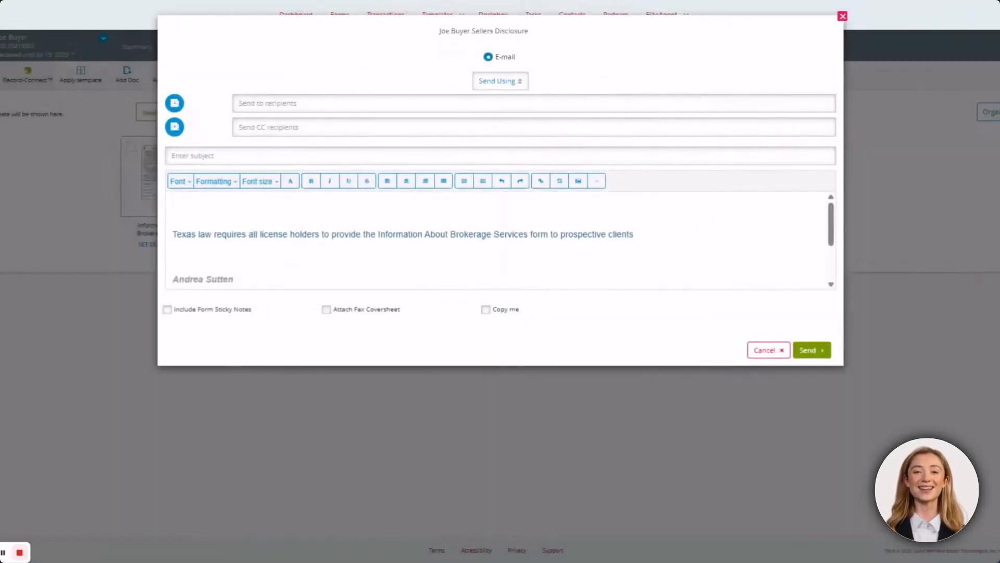
Send it to the custom BackAgent address with subject 'sellers disclosure' from the zipForm account
left_click(267, 103)
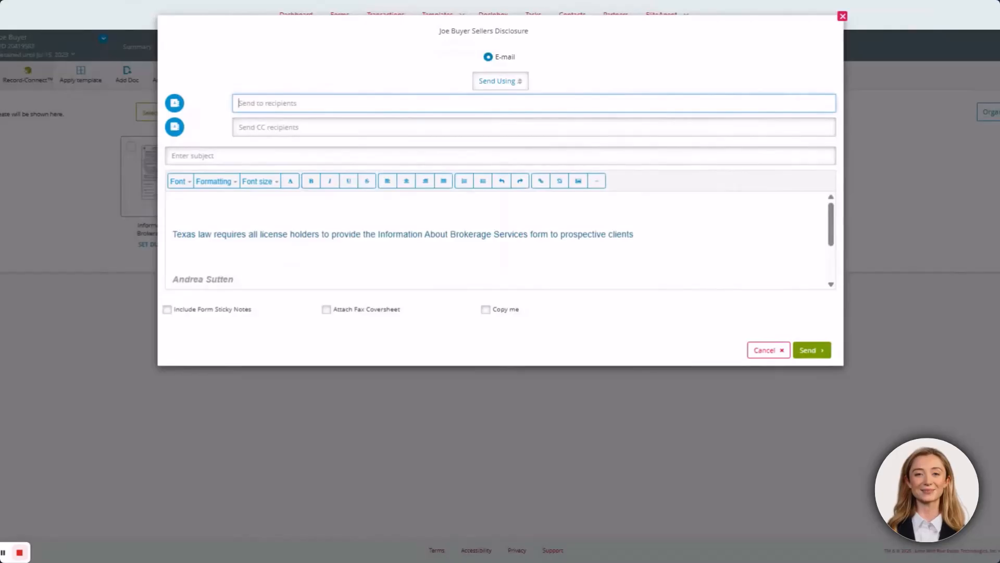
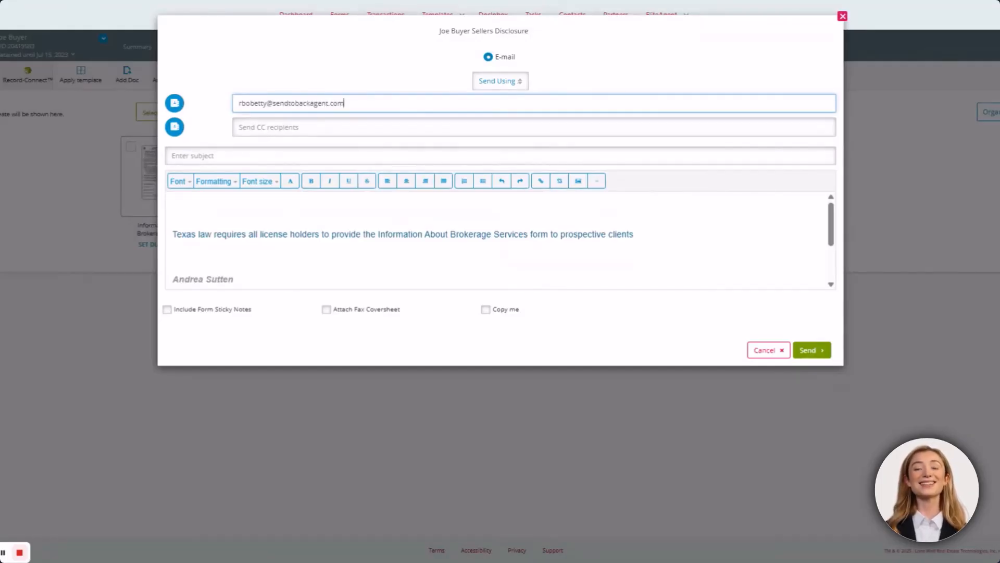
left_click(193, 156)
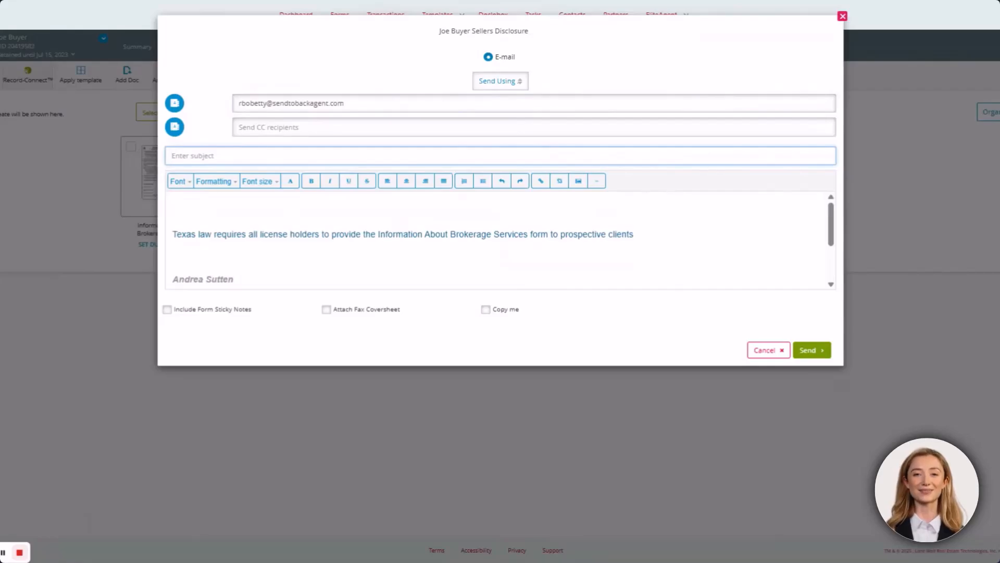
type("sellers dis")
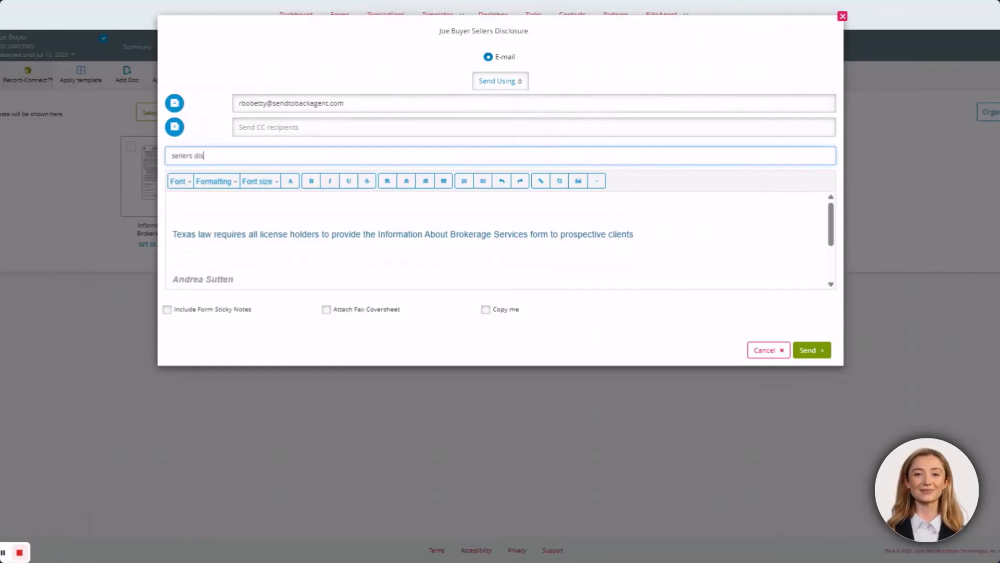
type("closure")
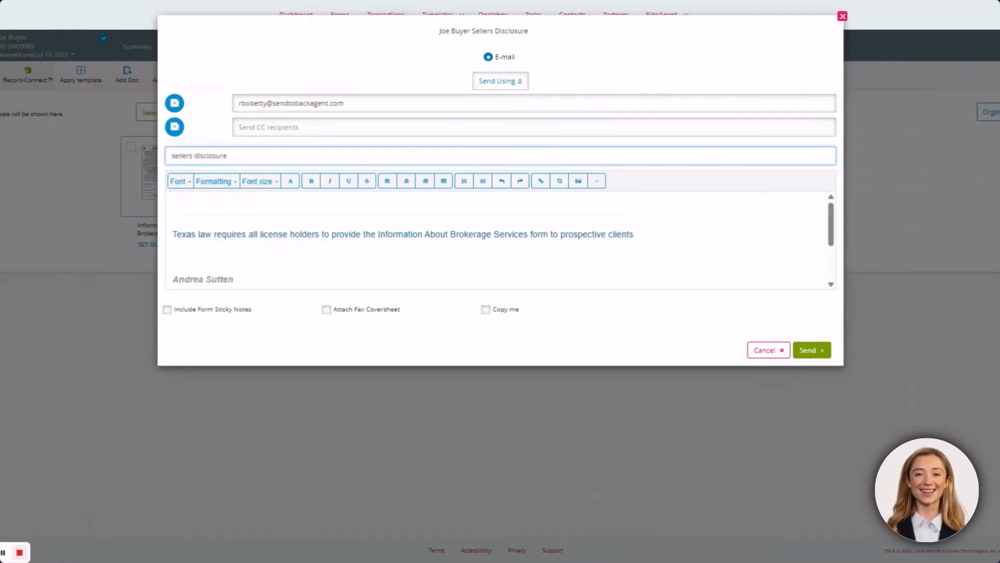
left_click(812, 350)
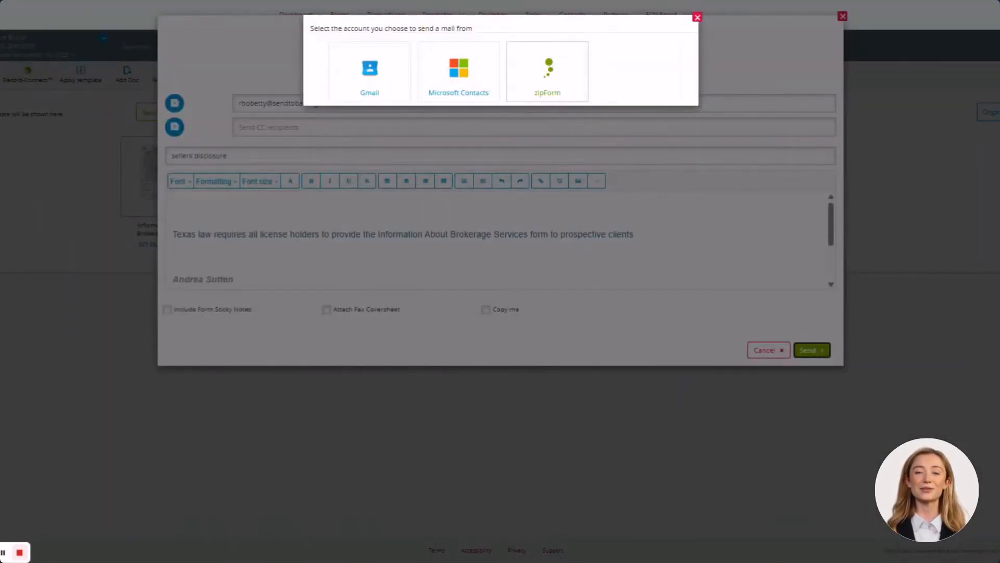
left_click(549, 68)
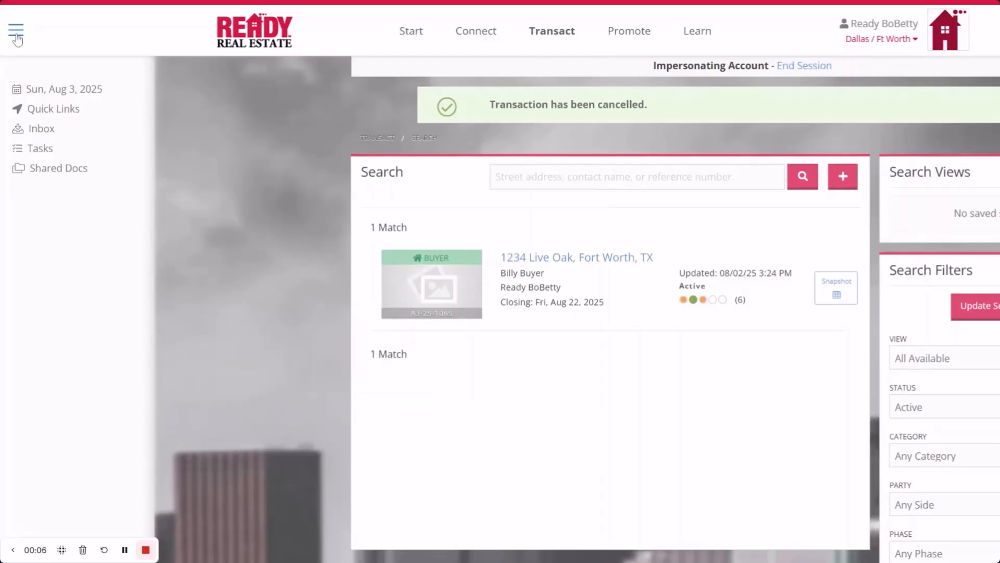
Attach the received sellers disclosure from the Inbox to the buyer transaction
left_click(41, 130)
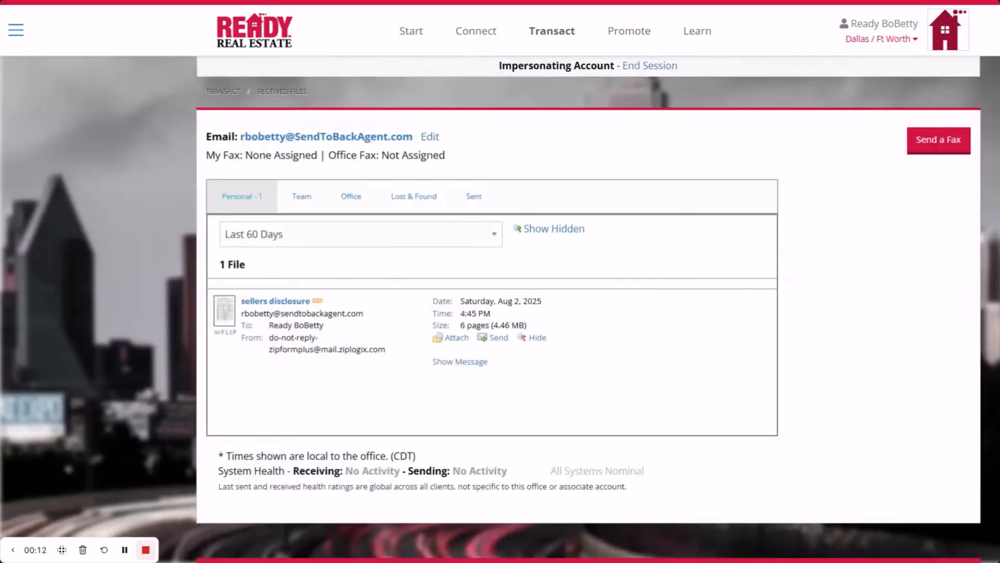
left_click(457, 339)
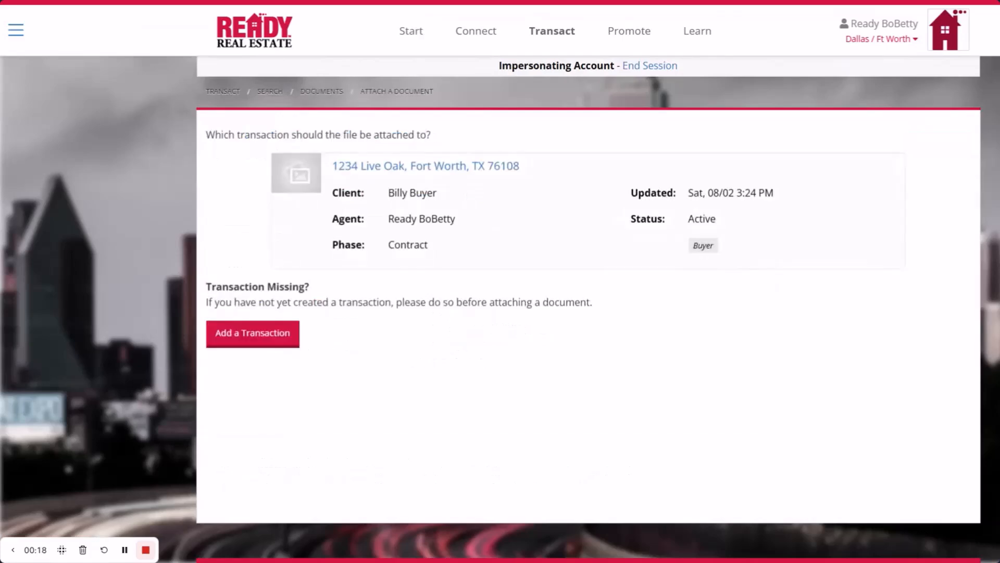
left_click(380, 166)
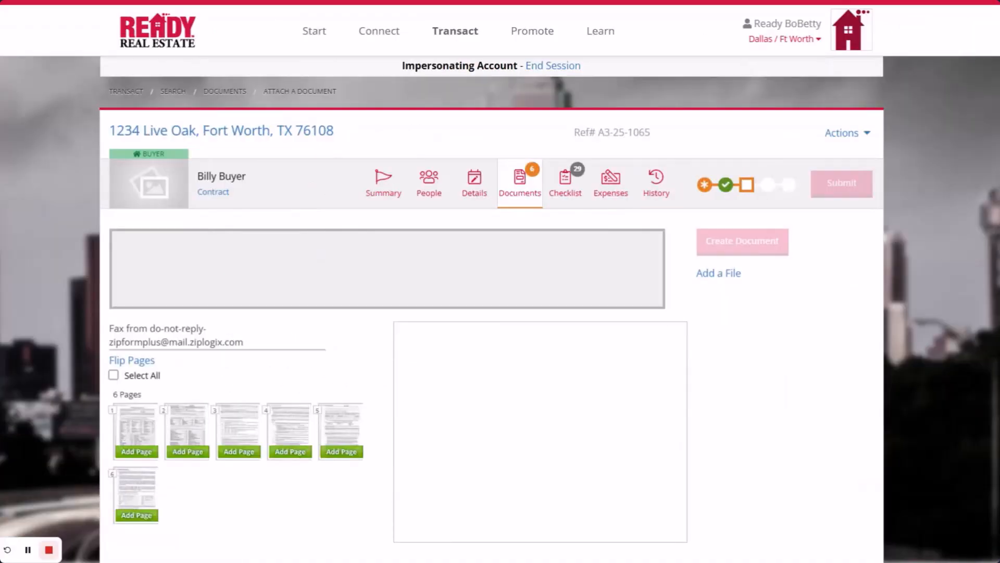
Select all six pages for the new document and move page 6 ahead of page 5
scroll(315, 254, "down", 1)
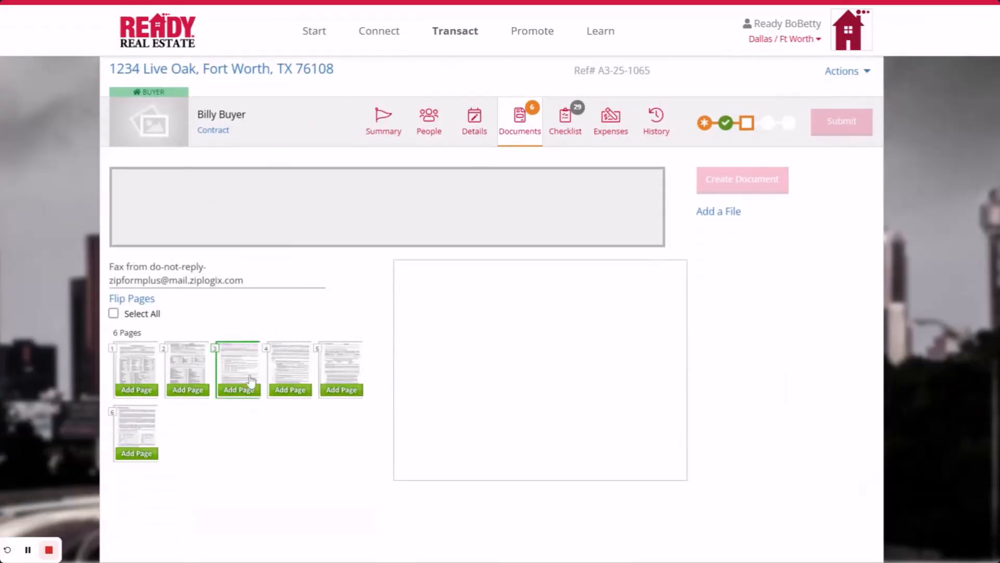
left_click(136, 392)
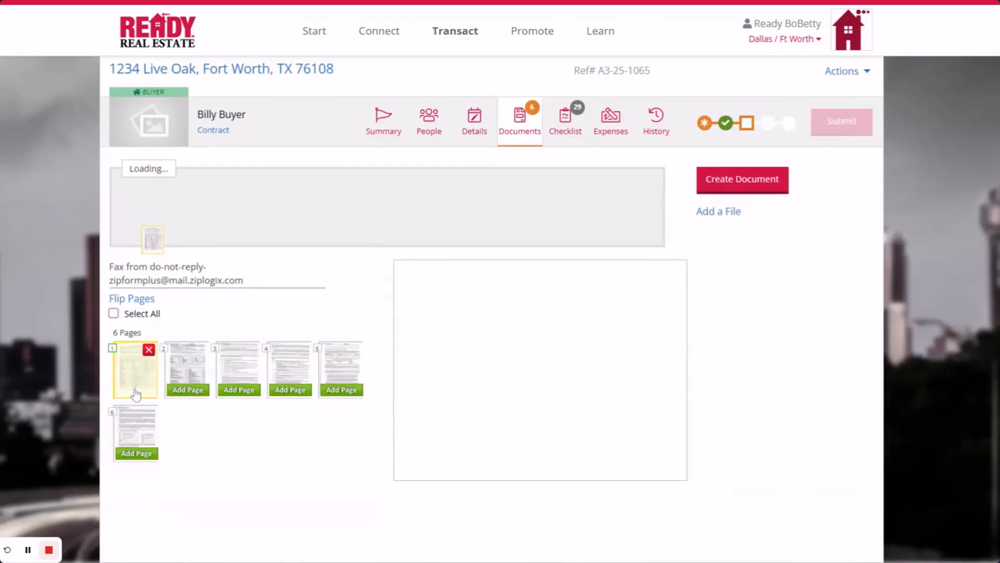
left_click(187, 390)
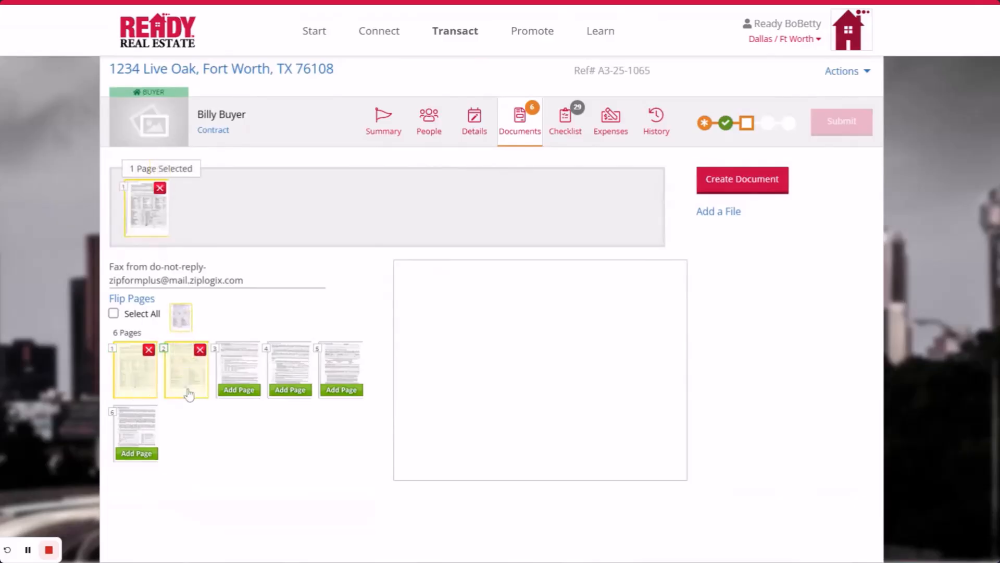
left_click(114, 314)
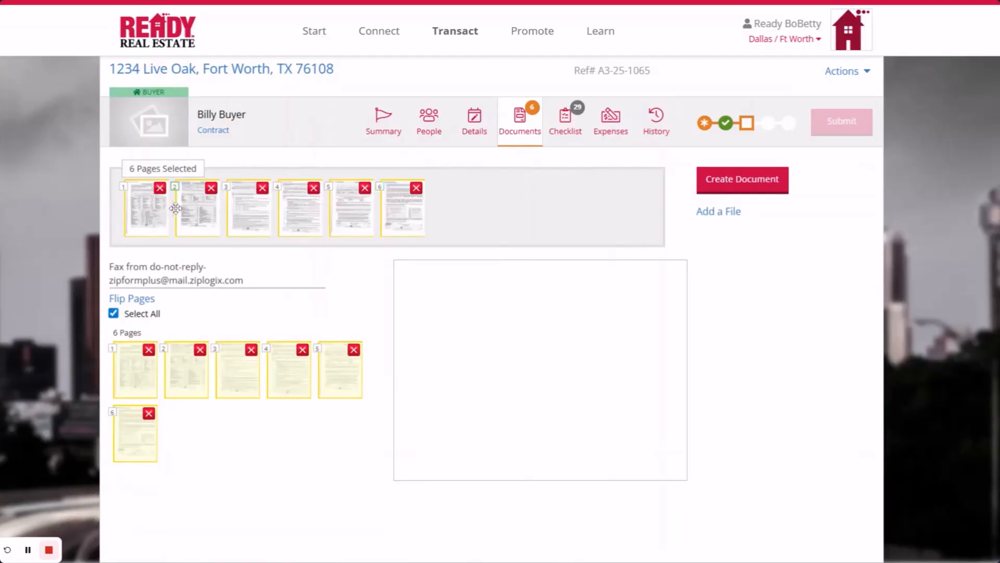
mouse_move(409, 206)
left_mouse_down()
mouse_move(352, 208)
mouse_move(428, 208)
mouse_move(400, 216)
left_mouse_up()
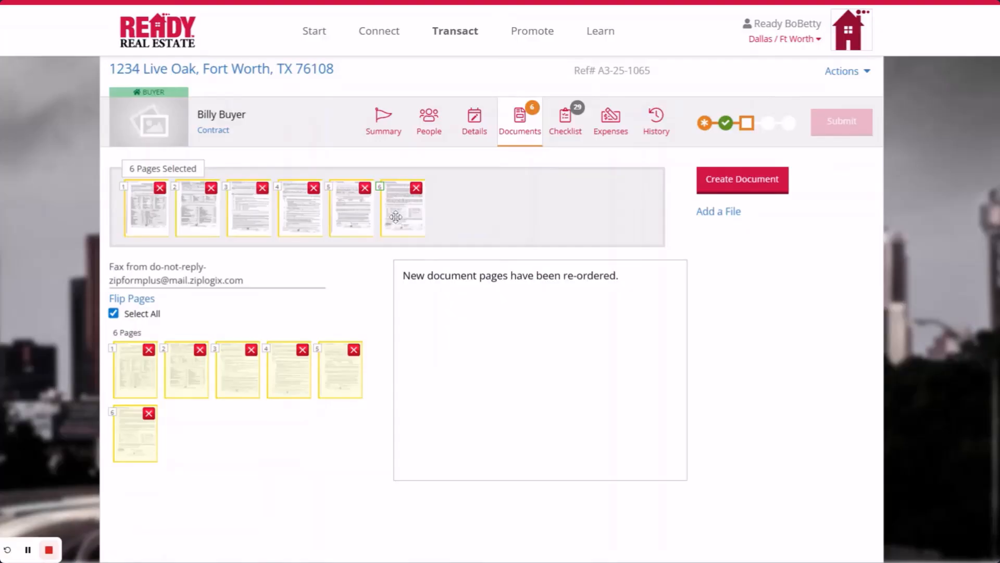
Create the document titled 'Seller's Disclosure Notice (Signed by all parties)' and save it to the transaction
left_click(750, 180)
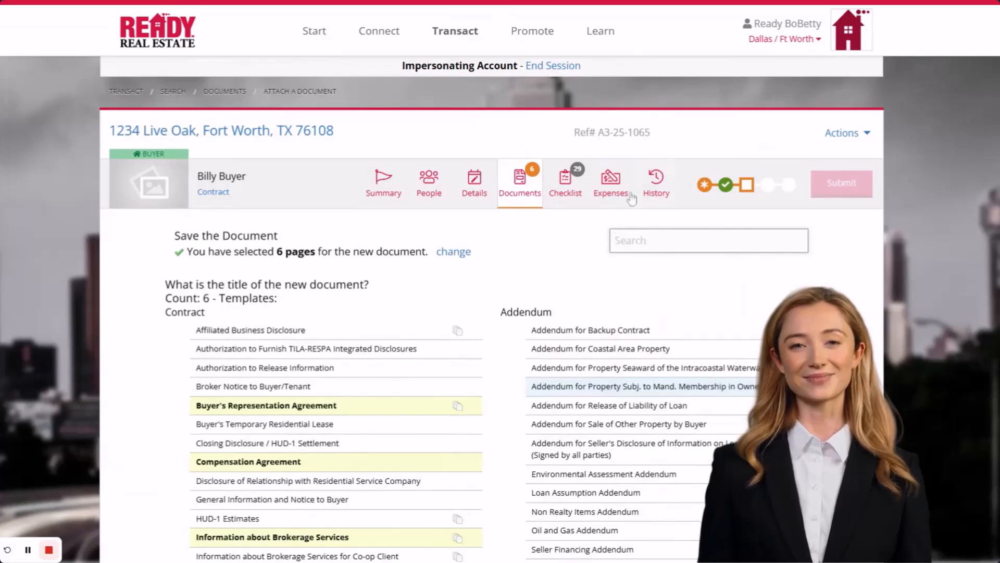
scroll(470, 252, "down", 7)
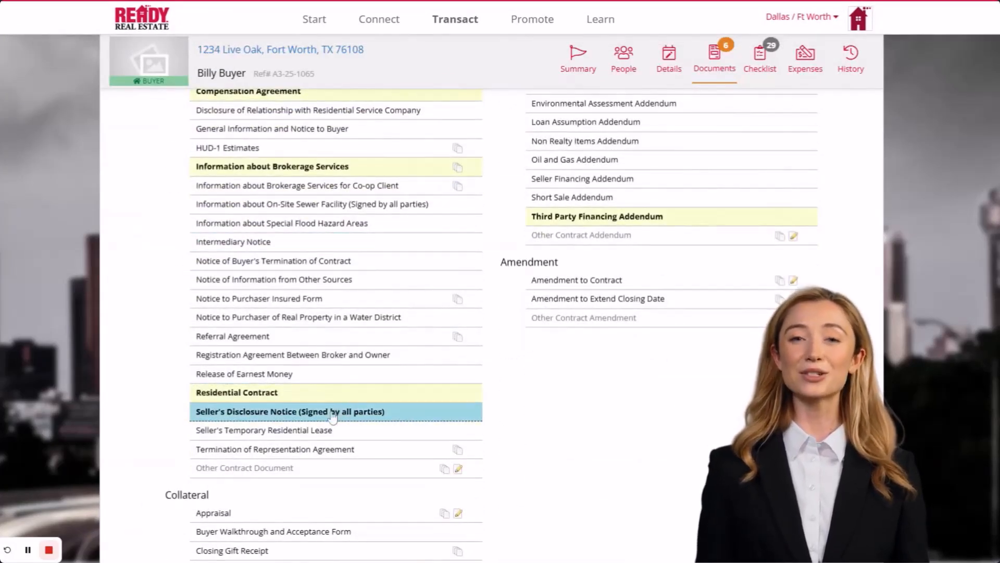
left_click(332, 412)
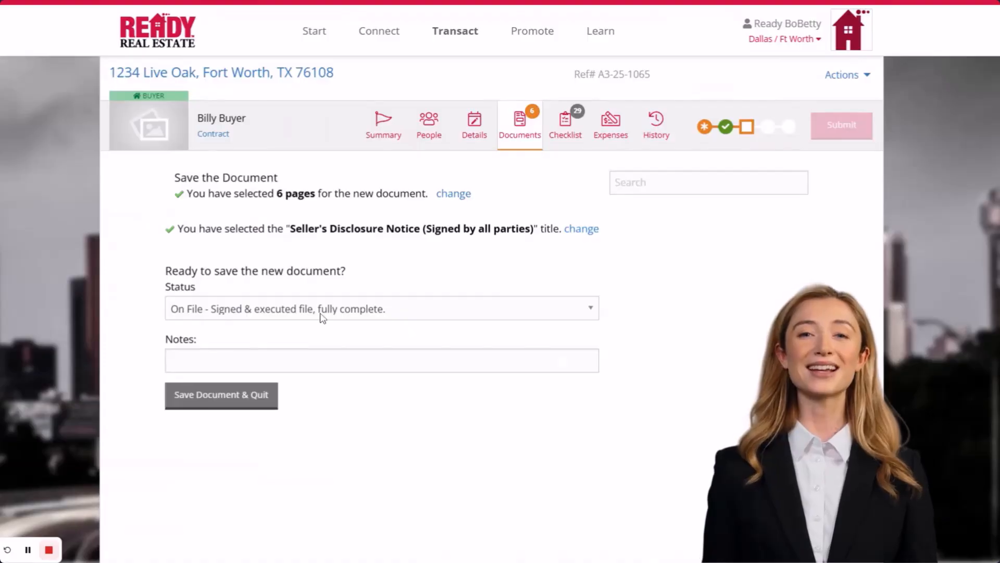
left_click(190, 401)
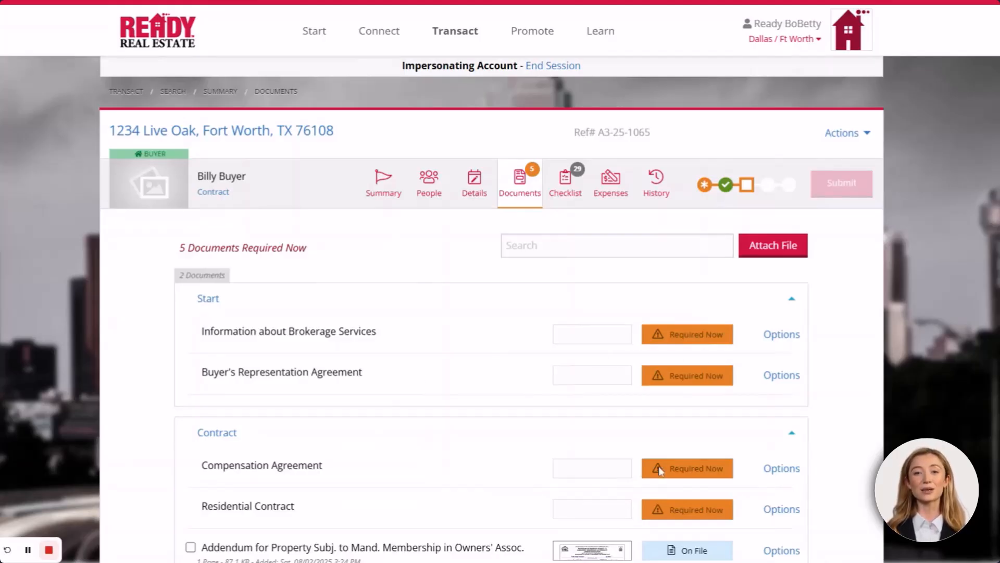
Attach a file from the received Inbox files and open the merged Buyer Rep fax
left_click(783, 470)
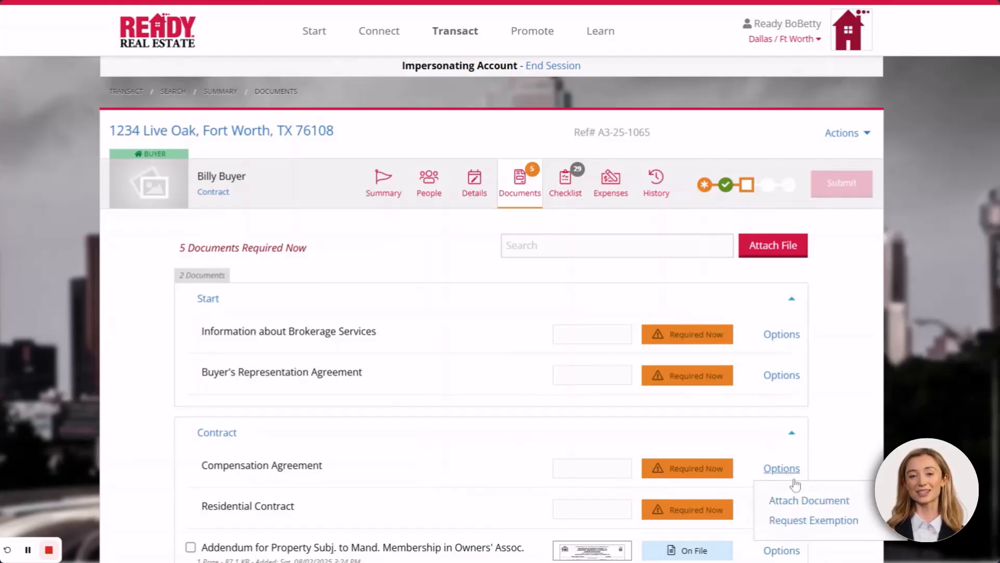
left_click(839, 449)
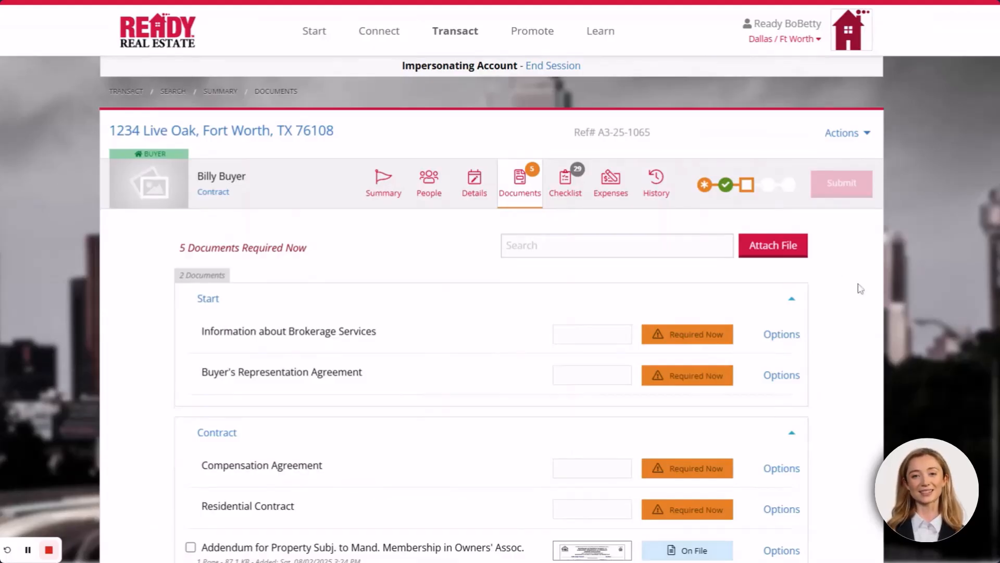
left_click(771, 249)
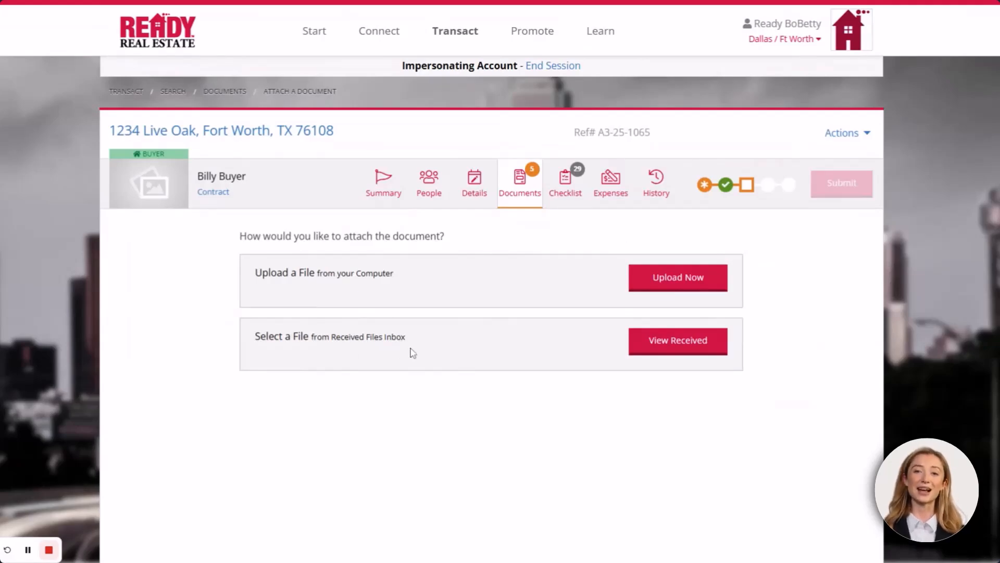
left_click(686, 350)
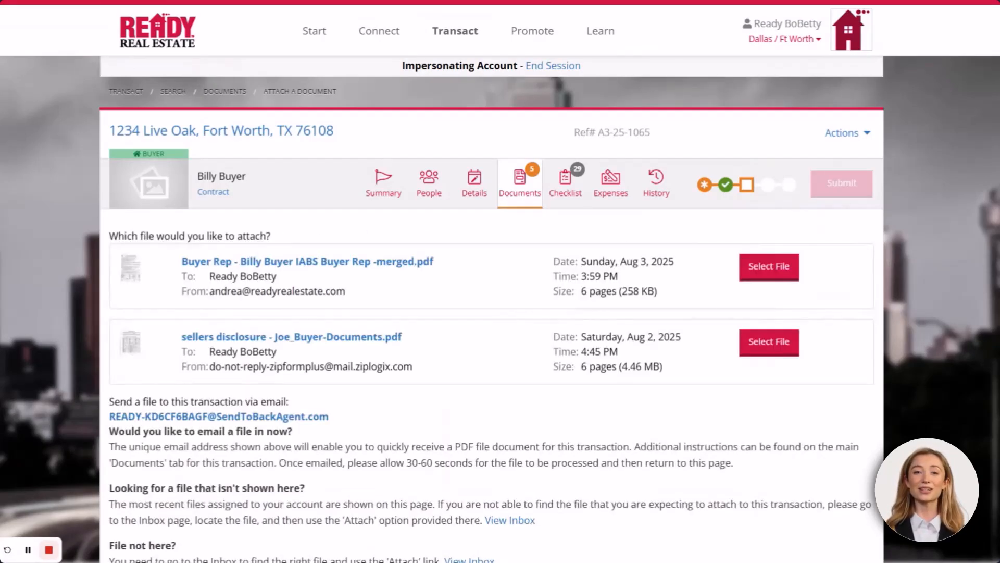
left_click(770, 270)
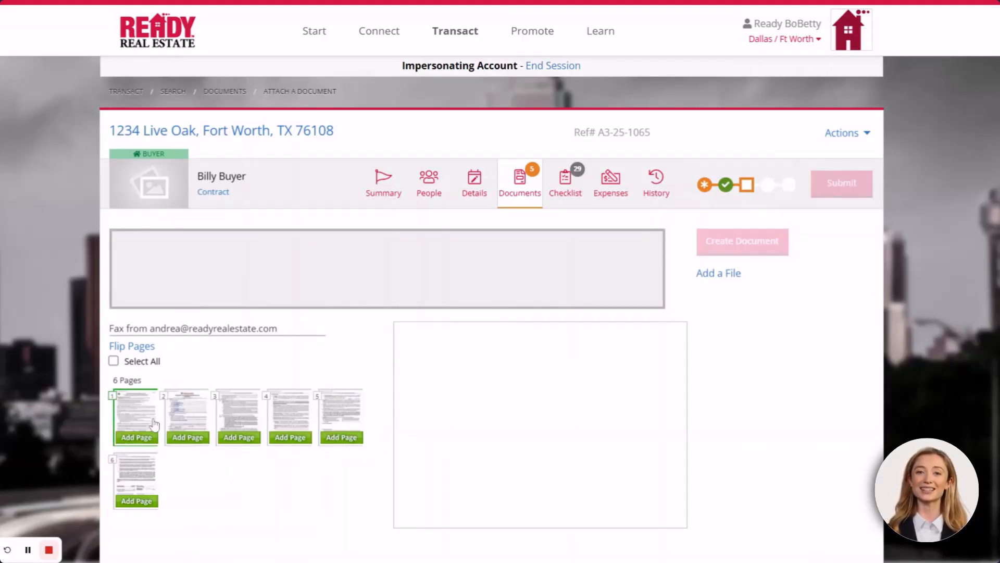
Preview fax pages 1–3 and add page 1 to a new document
left_click(141, 411)
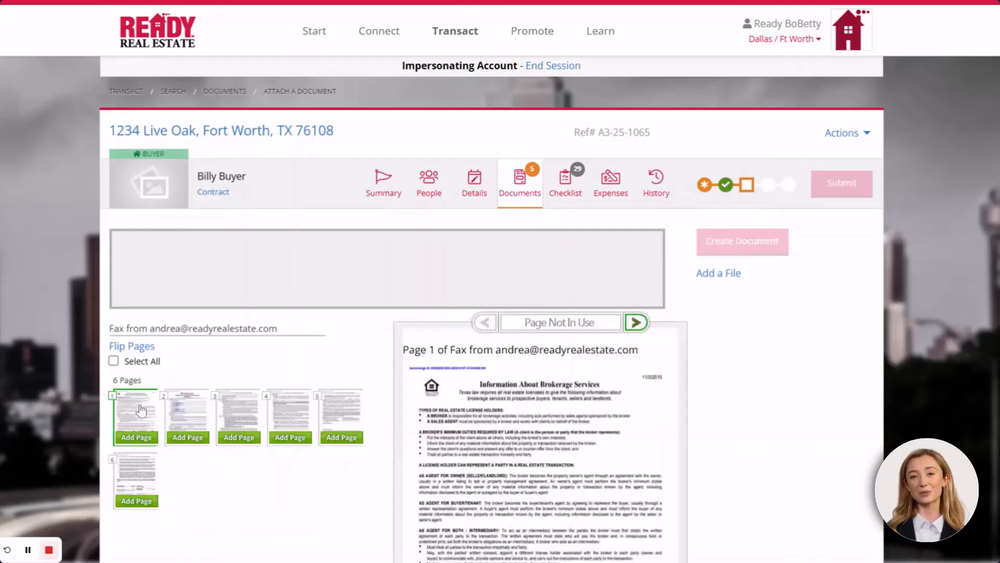
scroll(560, 392, "down", 2)
scroll(560, 391, "up", 2)
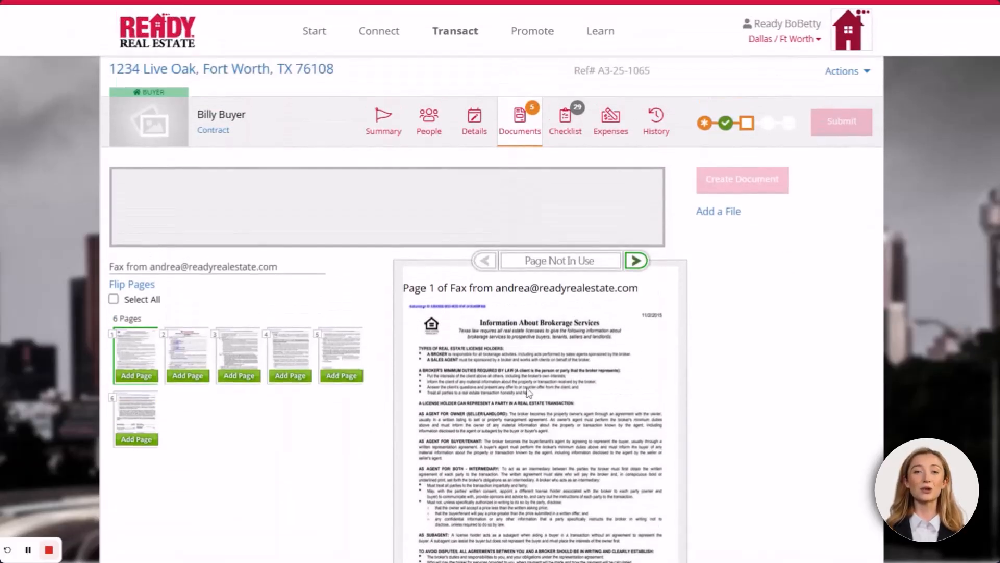
left_click(199, 354)
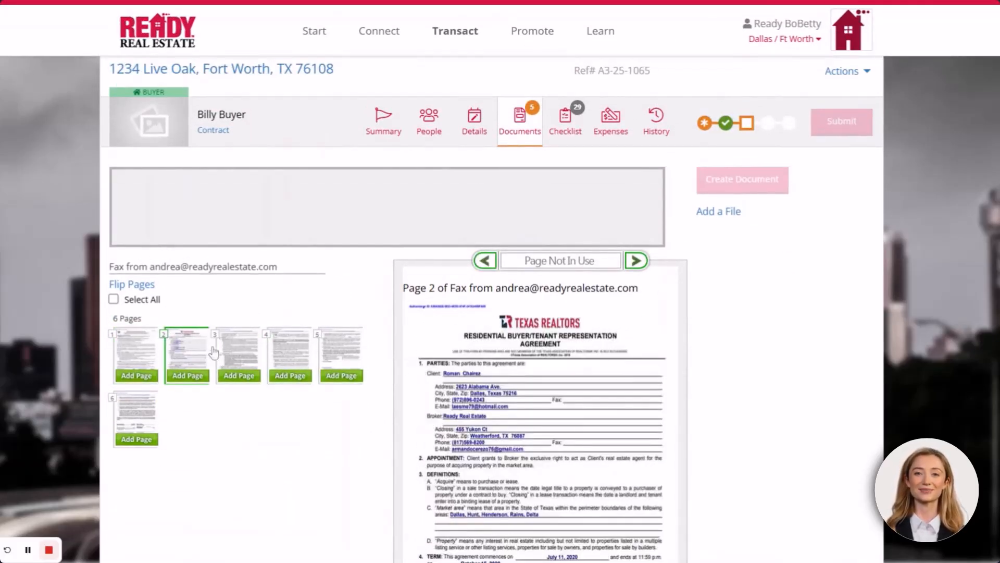
left_click(237, 352)
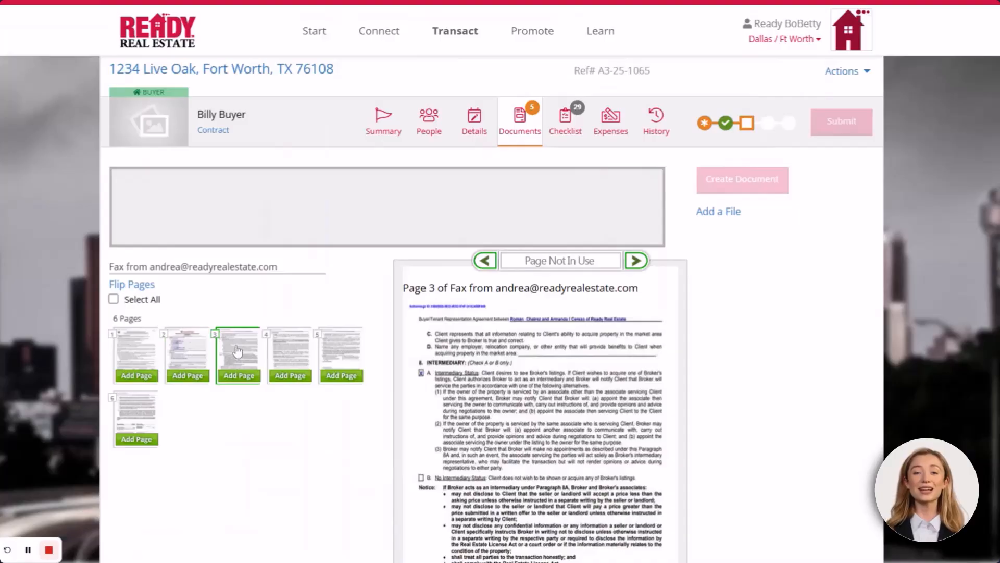
left_click(134, 358)
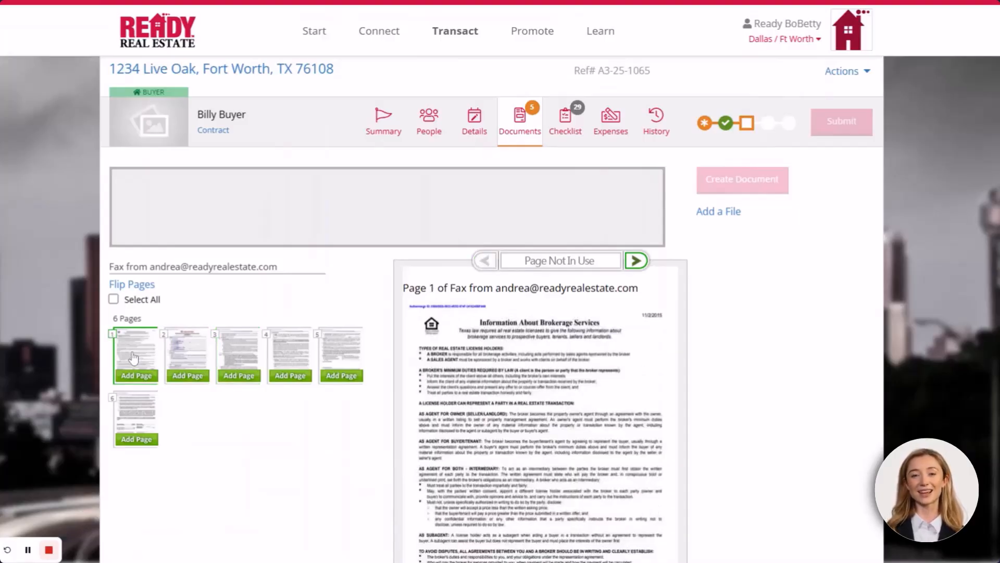
left_click(136, 375)
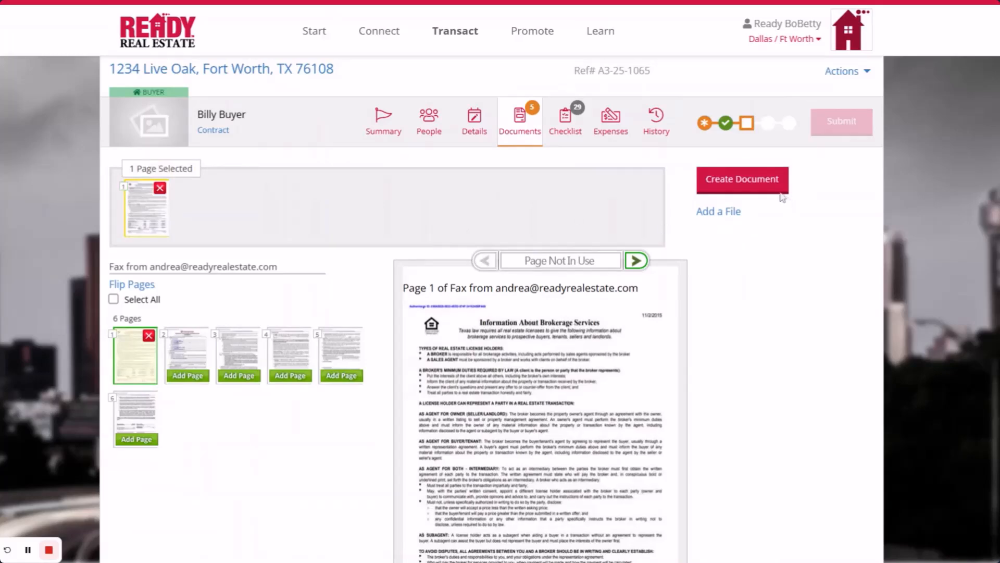
Create it as 'Information about Brokerage Services' and save, keeping the fax open for more pages
left_click(743, 183)
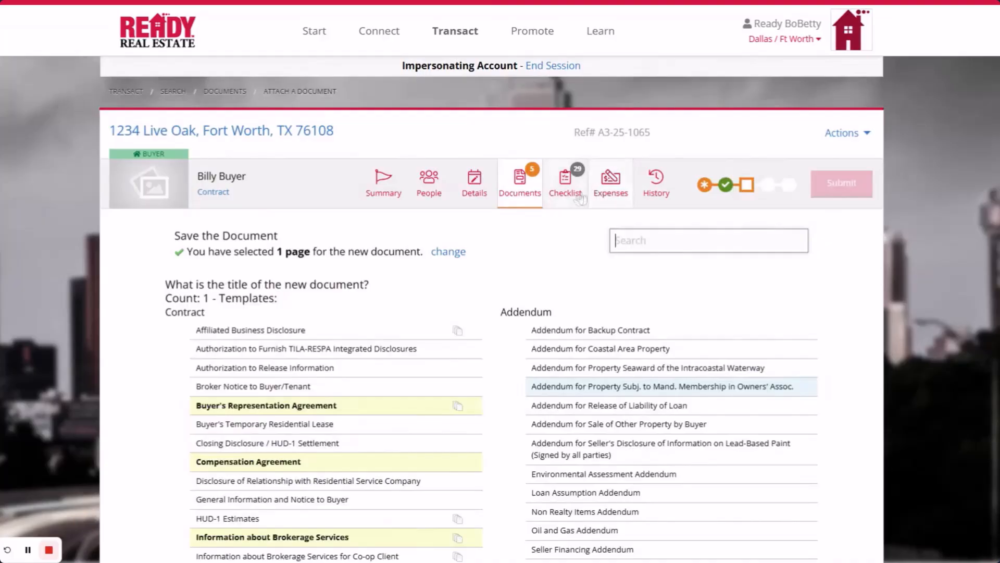
scroll(438, 248, "down", 1)
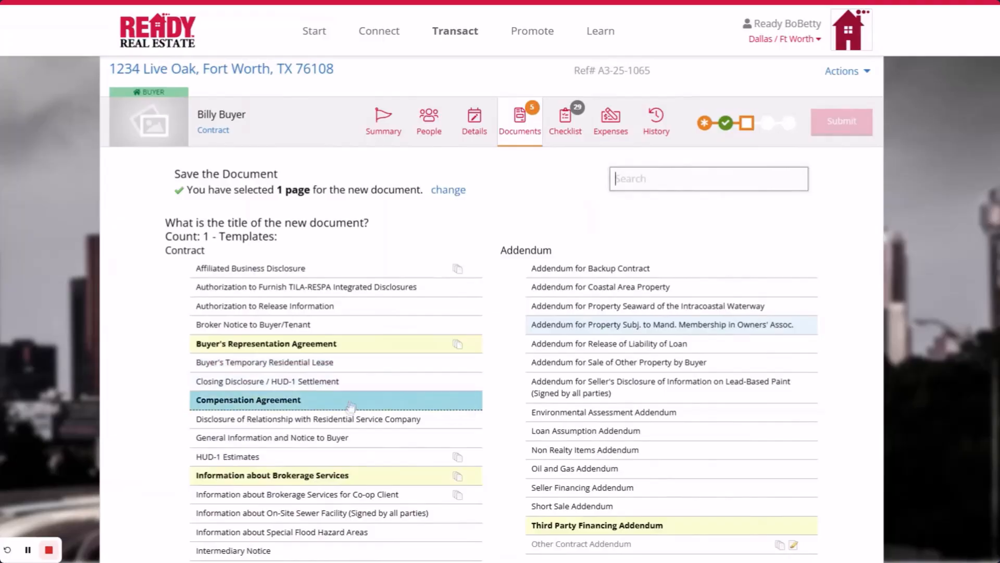
left_click(312, 476)
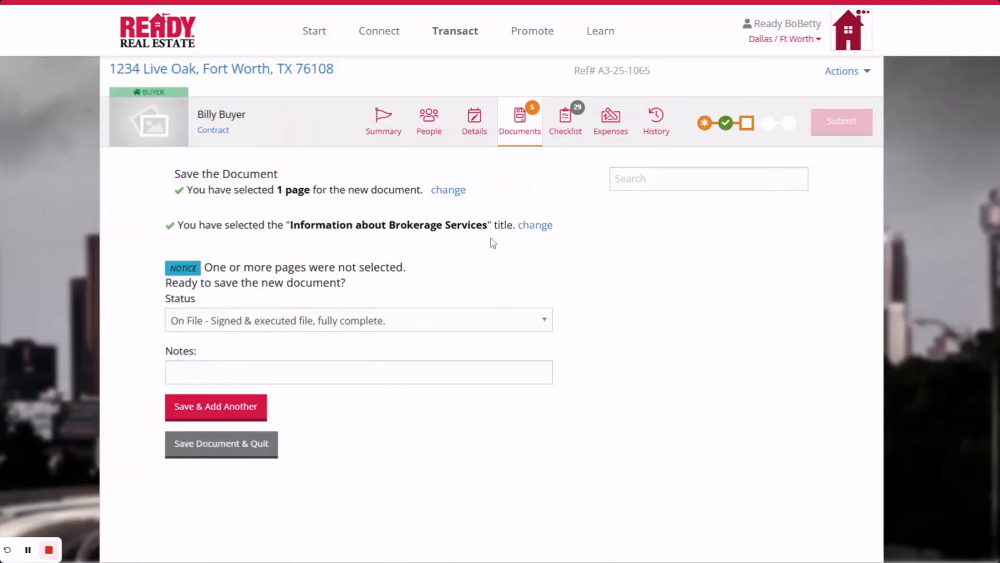
left_click(221, 406)
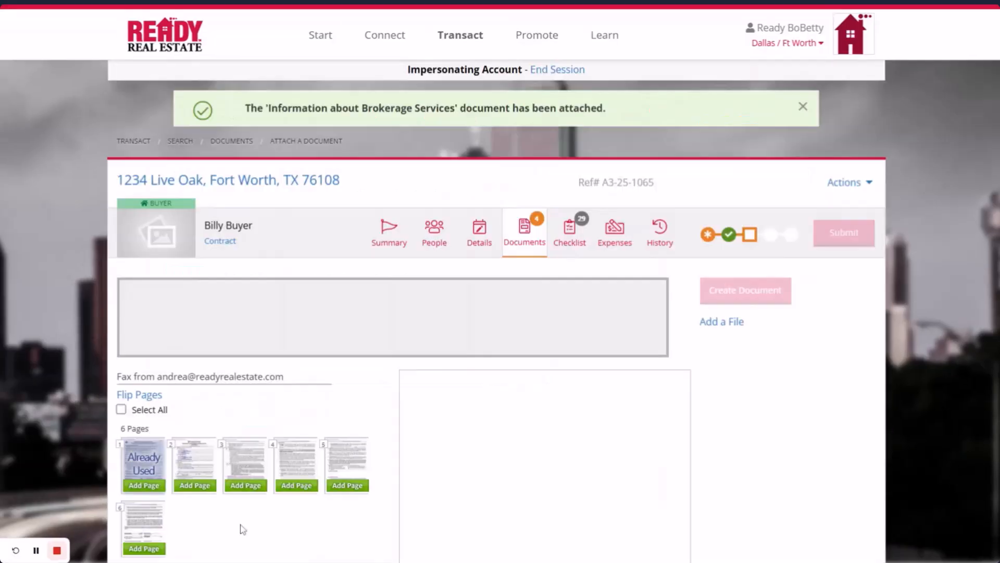
Add fax pages 2–6 and save them as the Buyer's Representation Agreement
left_click(195, 485)
left_click(246, 486)
left_click(296, 485)
left_click(347, 485)
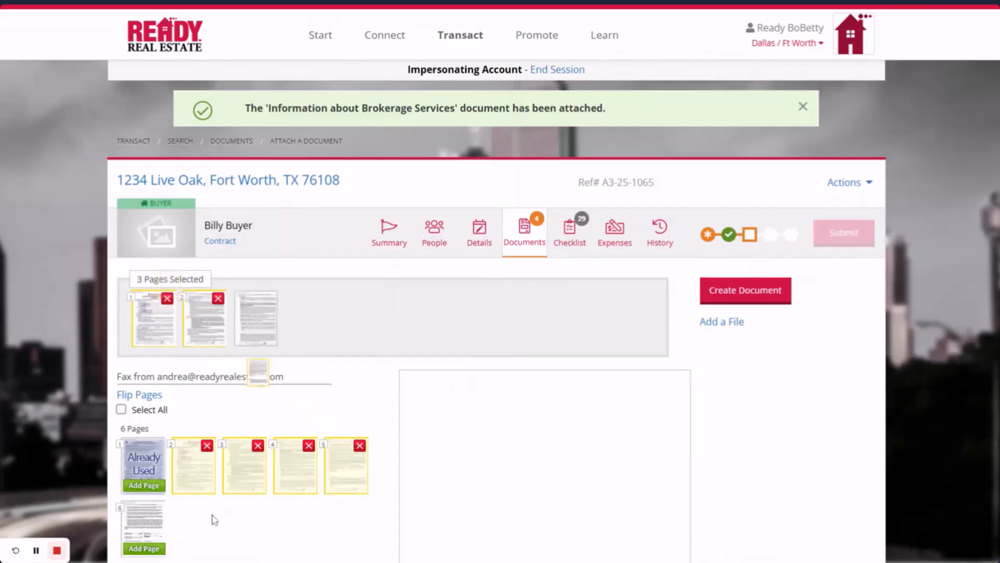
left_click(151, 548)
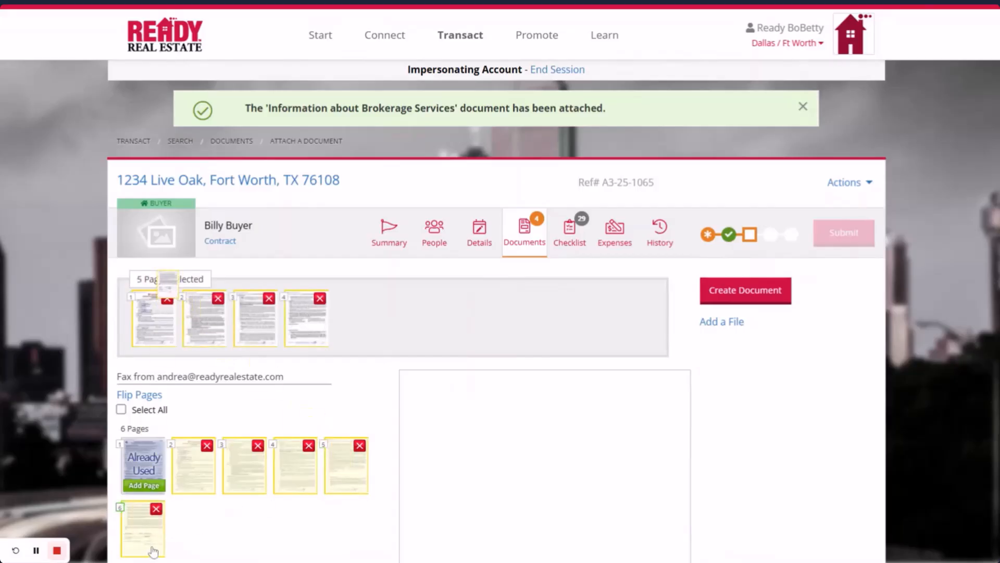
left_click(757, 297)
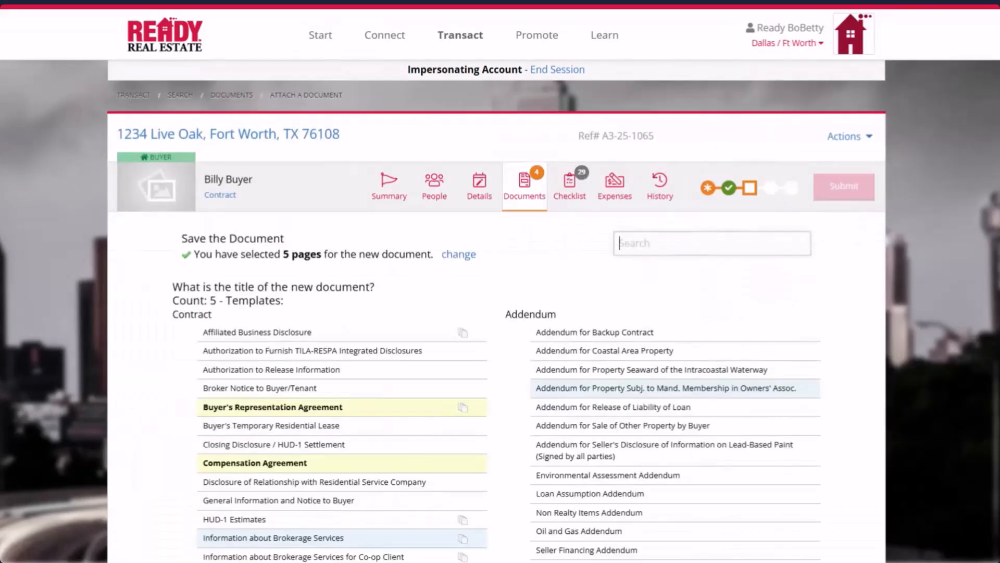
left_click(272, 411)
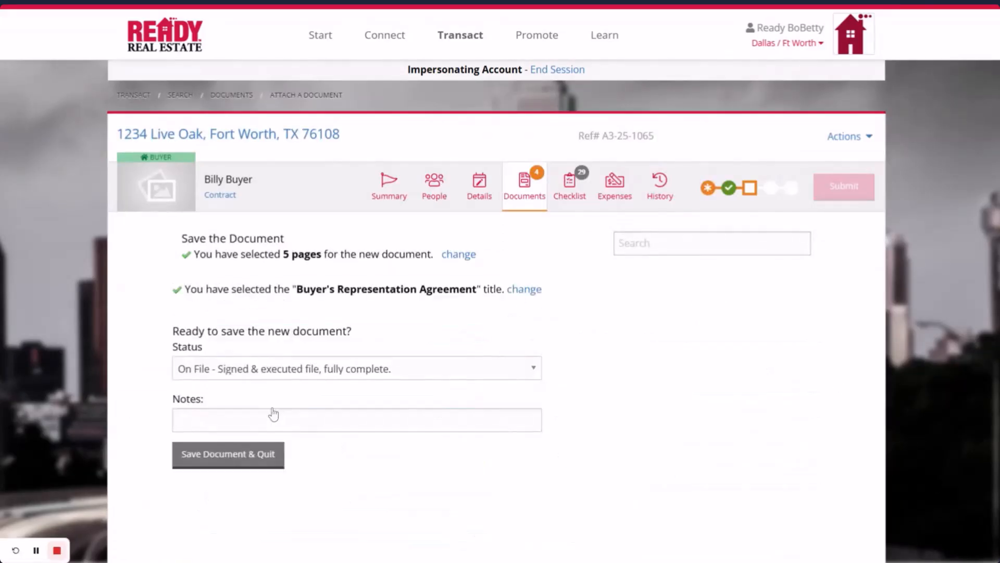
left_click(230, 458)
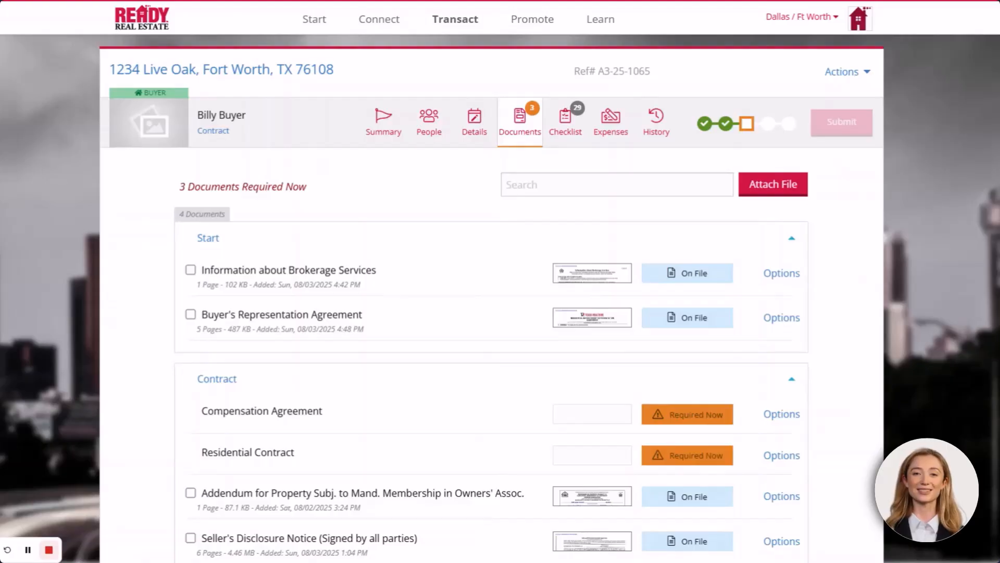
Request an exemption for the Compensation Agreement with the reason 'in paragraph 12'
left_click(783, 416)
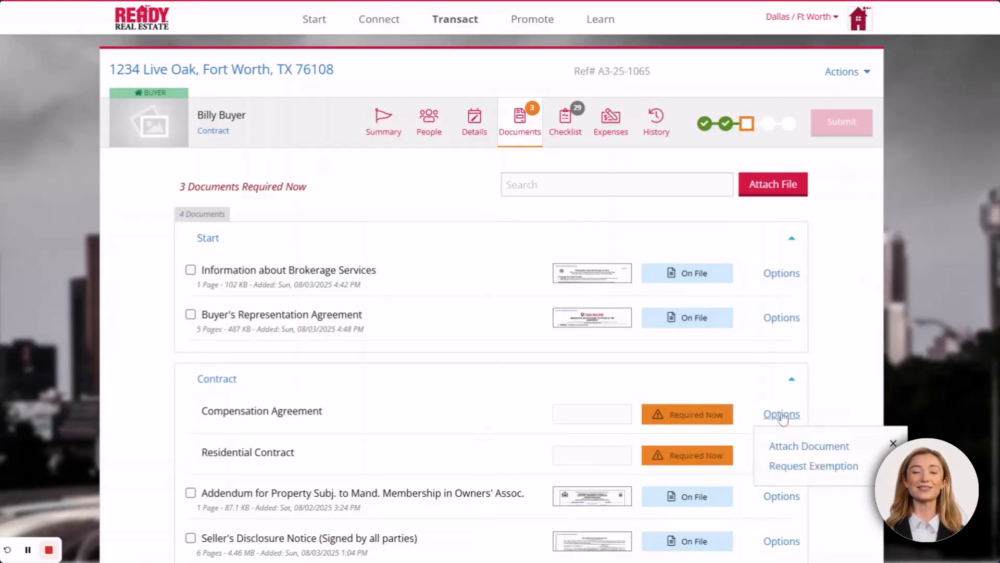
left_click(814, 466)
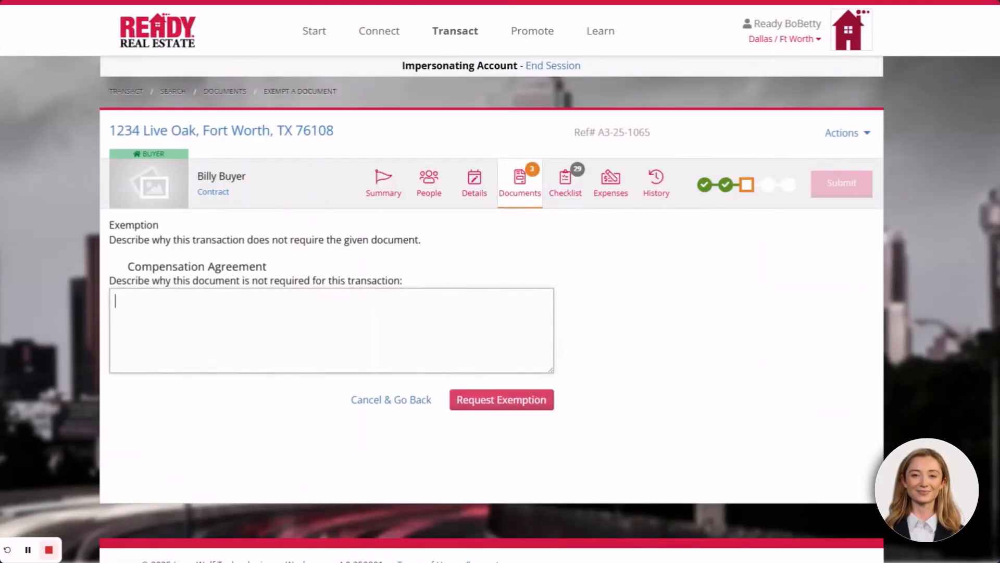
type("in par")
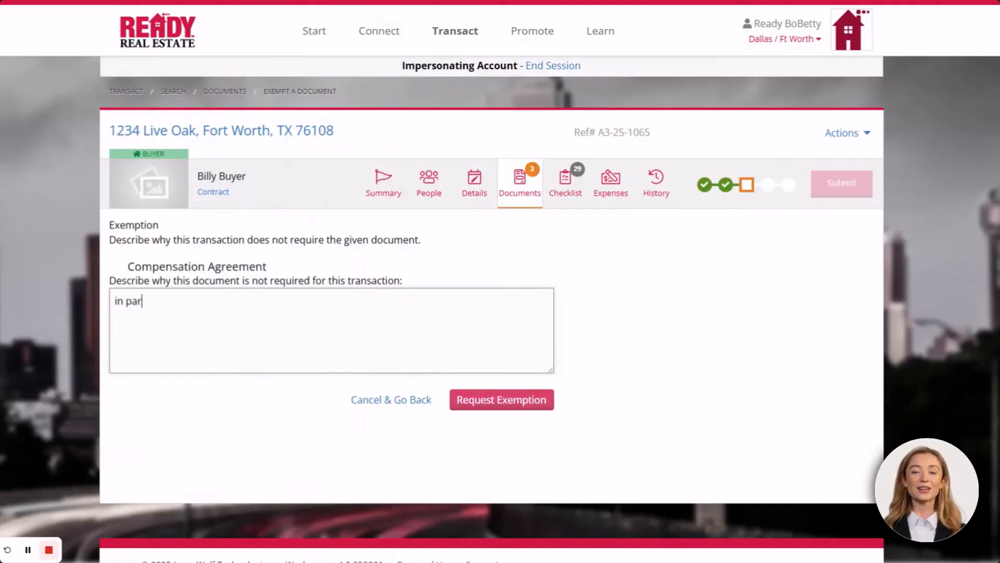
type("agraph 12")
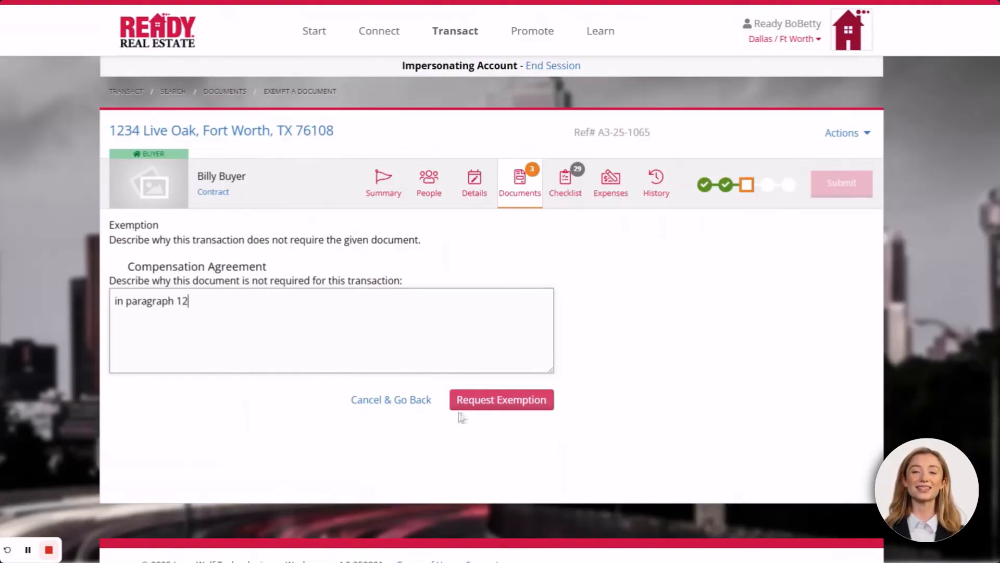
left_click(499, 401)
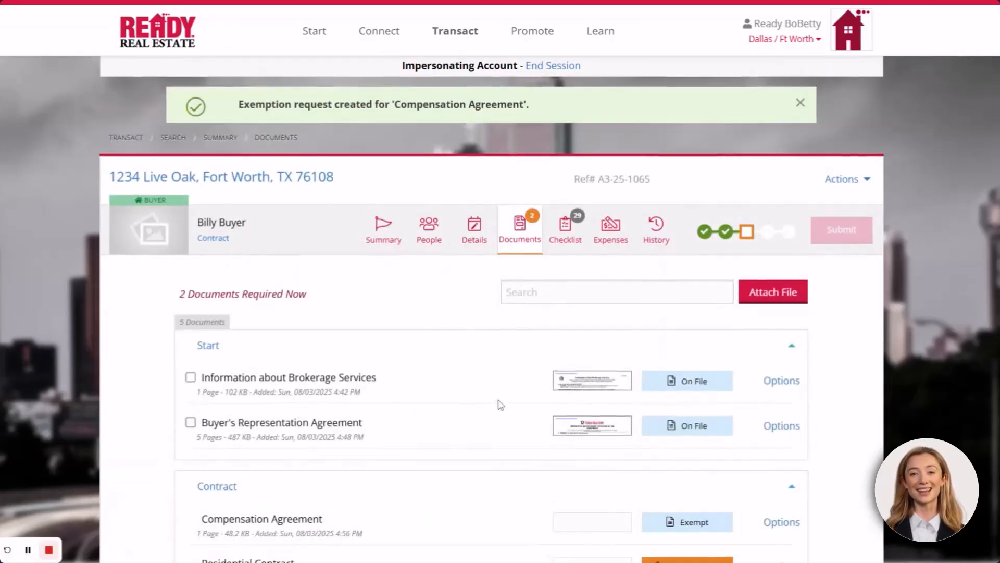
scroll(500, 404, "down", 2)
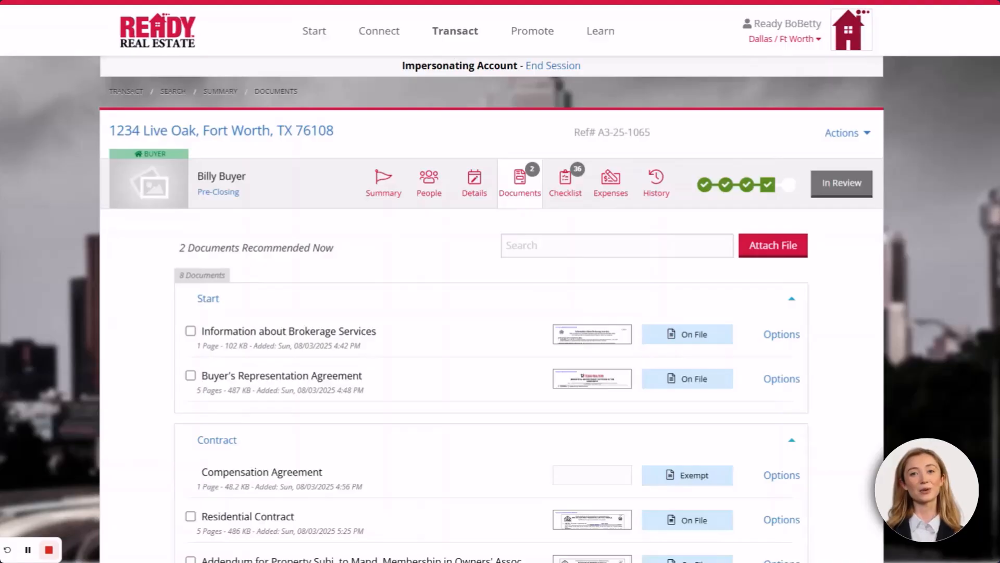
Upload the email file from the computer and select both email pages
left_click(782, 248)
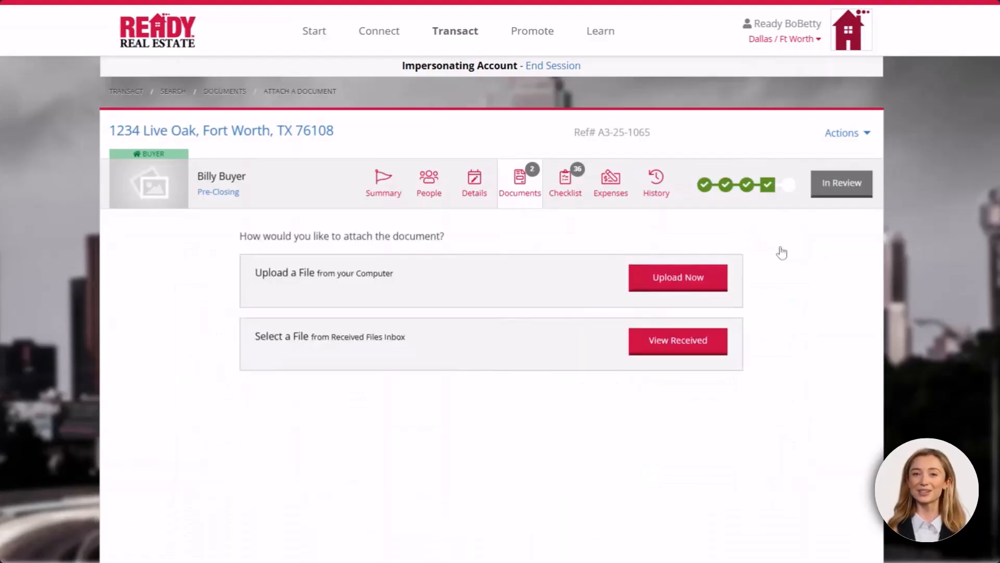
left_click(683, 279)
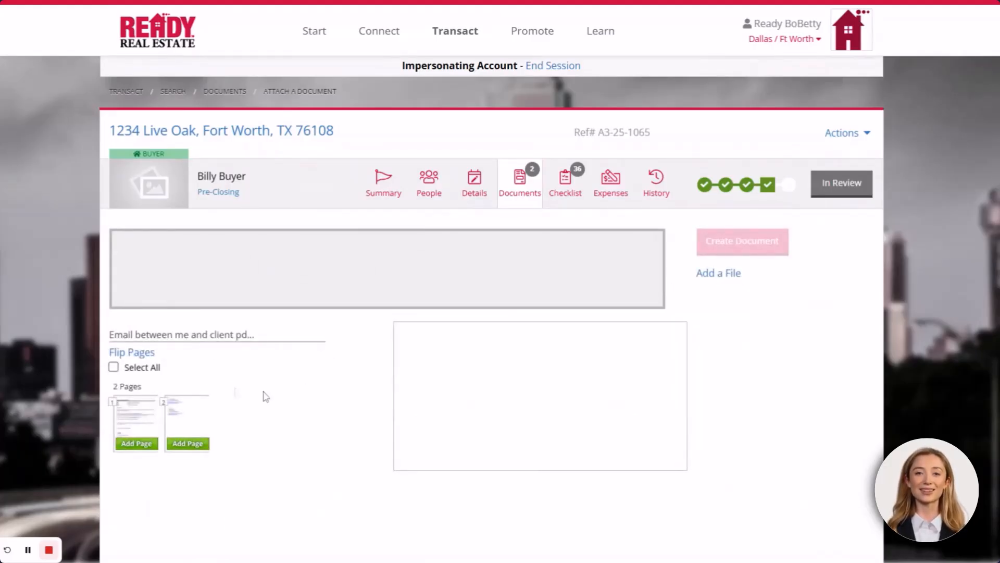
left_click(113, 367)
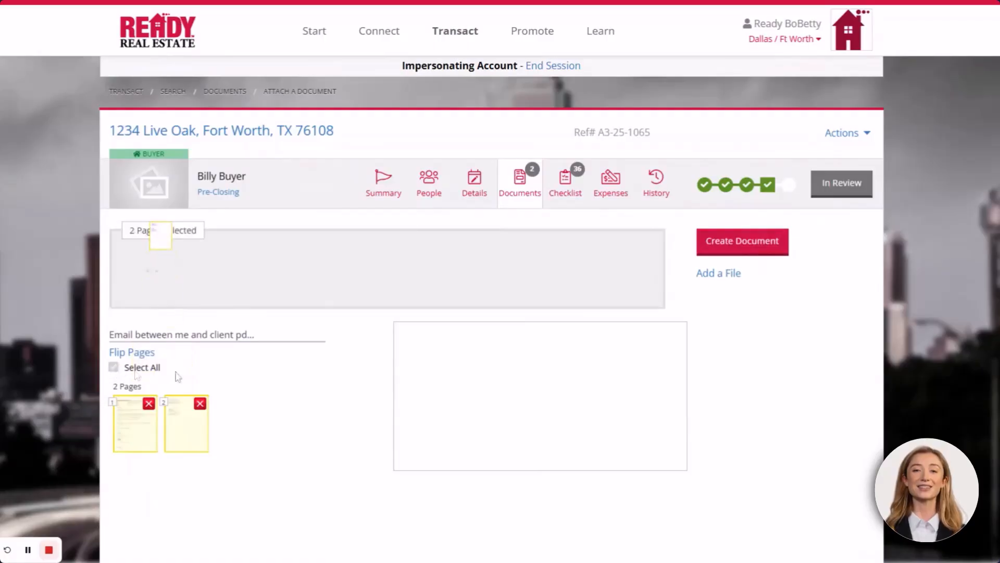
Create an Other Collateral document titled 'Emails Between me and client' from the pages and save it
left_click(726, 244)
scroll(423, 354, "down", 2)
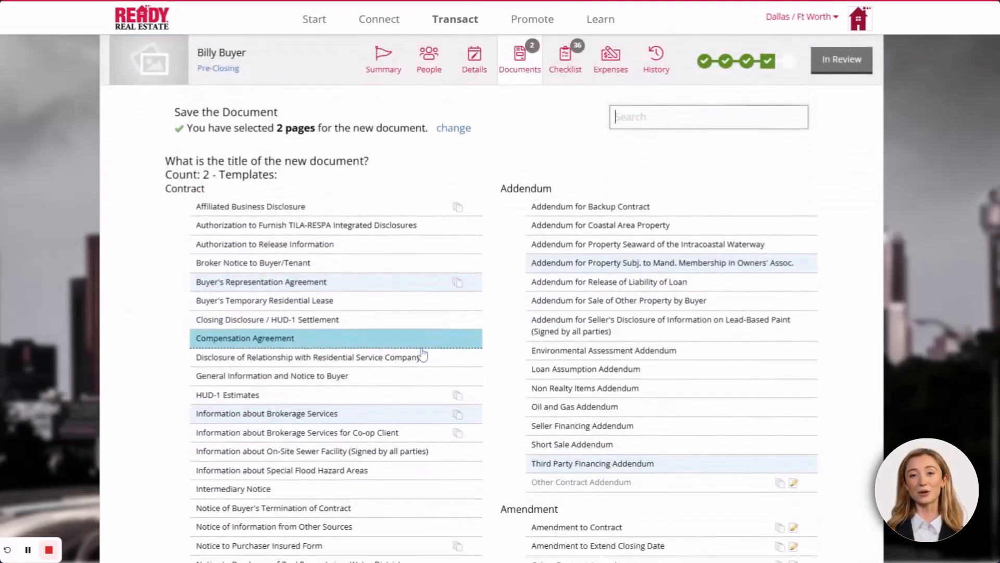
scroll(423, 354, "down", 3)
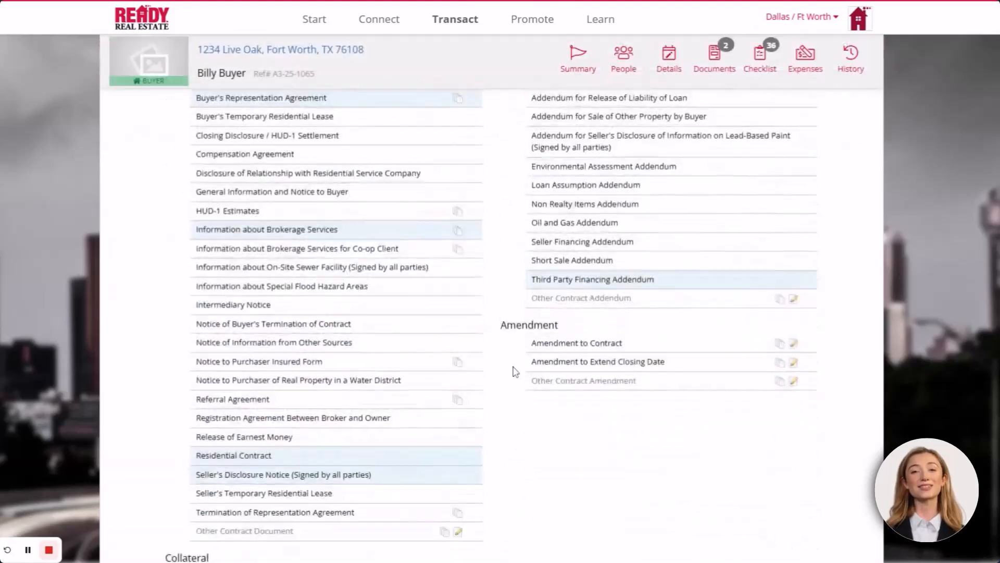
scroll(490, 370, "down", 5)
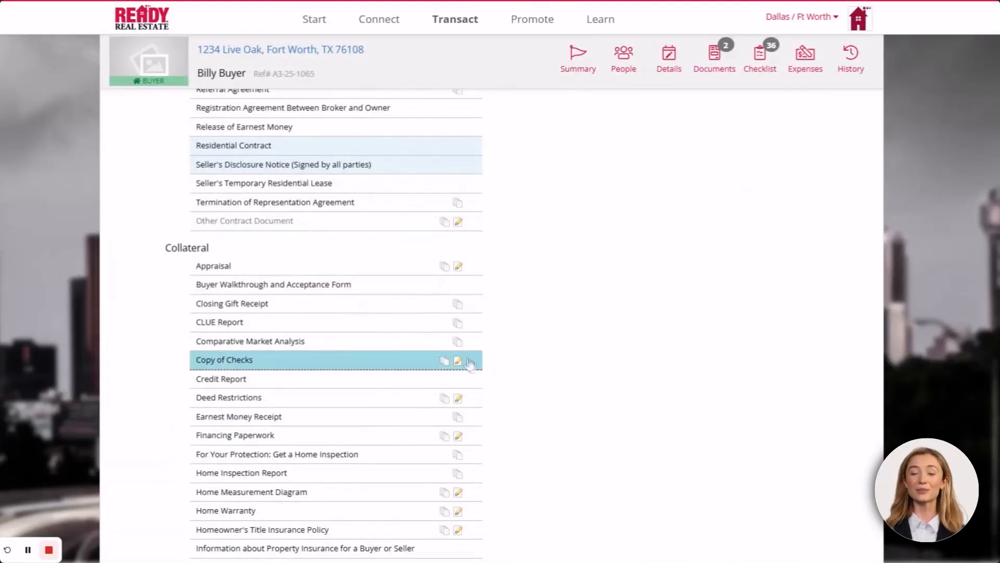
scroll(469, 363, "down", 10)
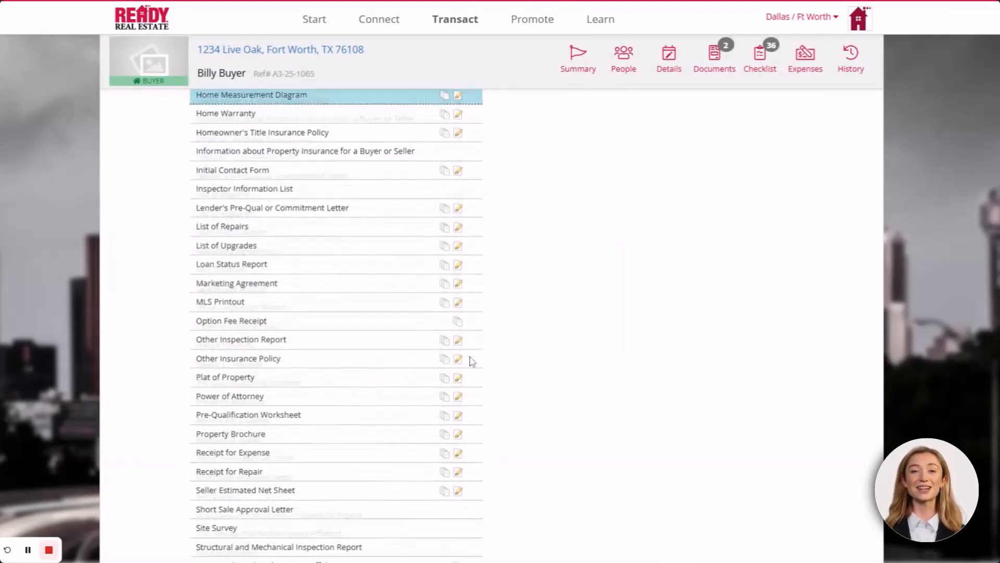
scroll(471, 361, "down", 2)
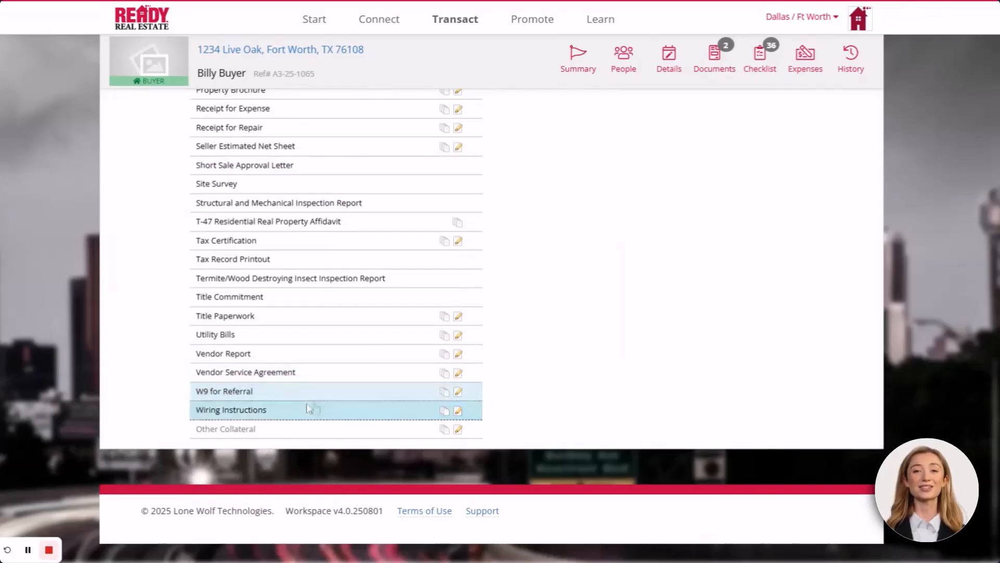
left_click(239, 429)
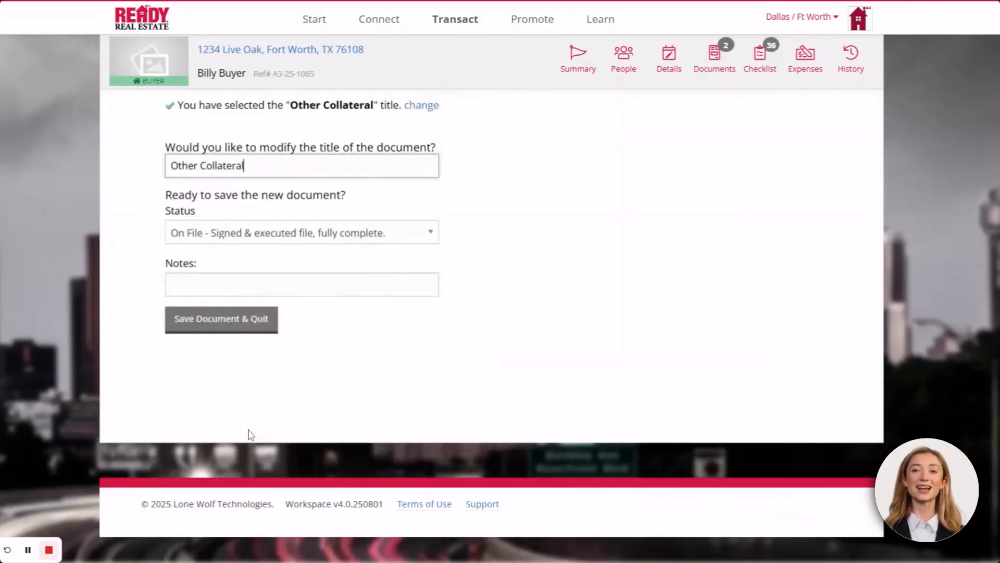
left_click_drag(261, 167, 168, 167)
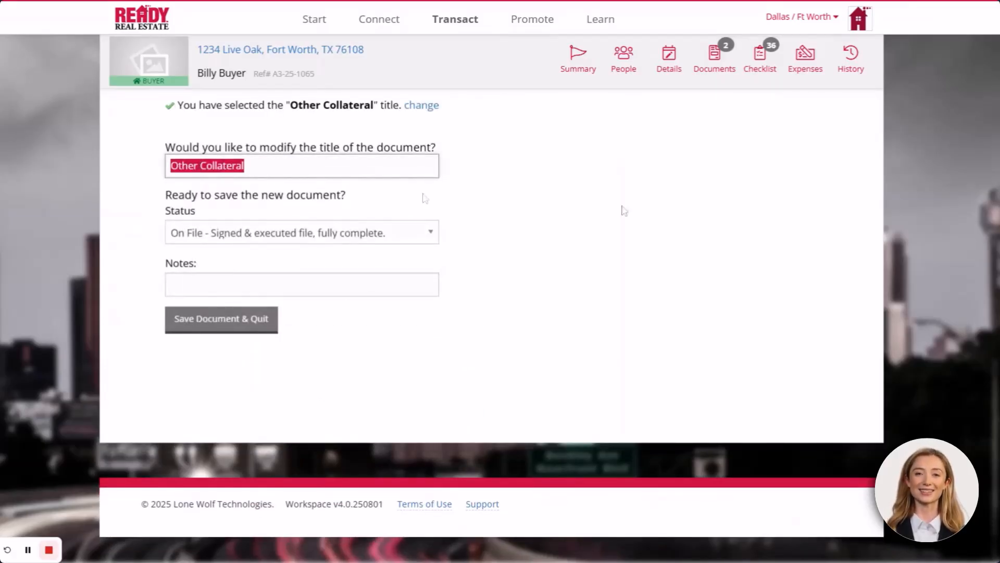
type("Email")
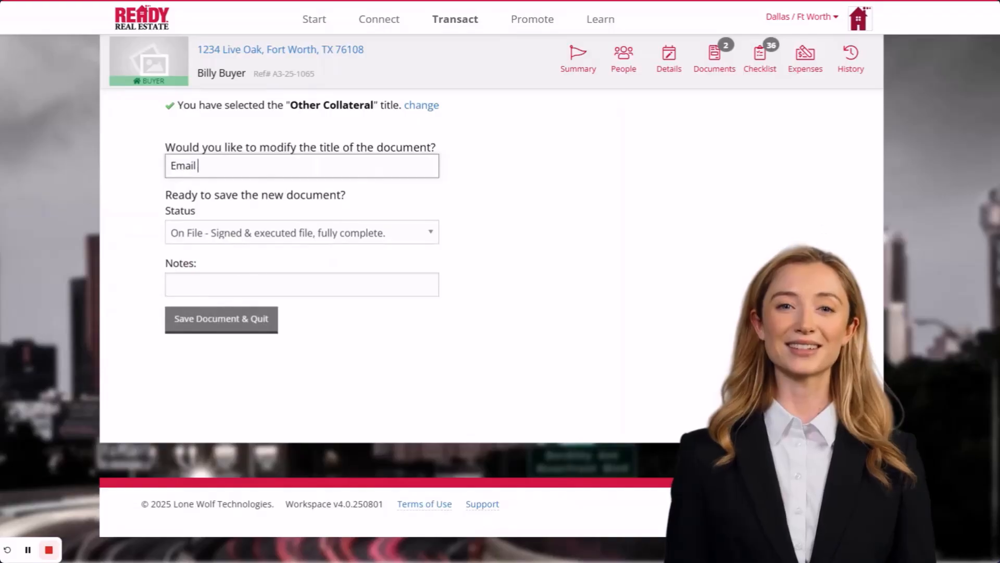
type("s Between")
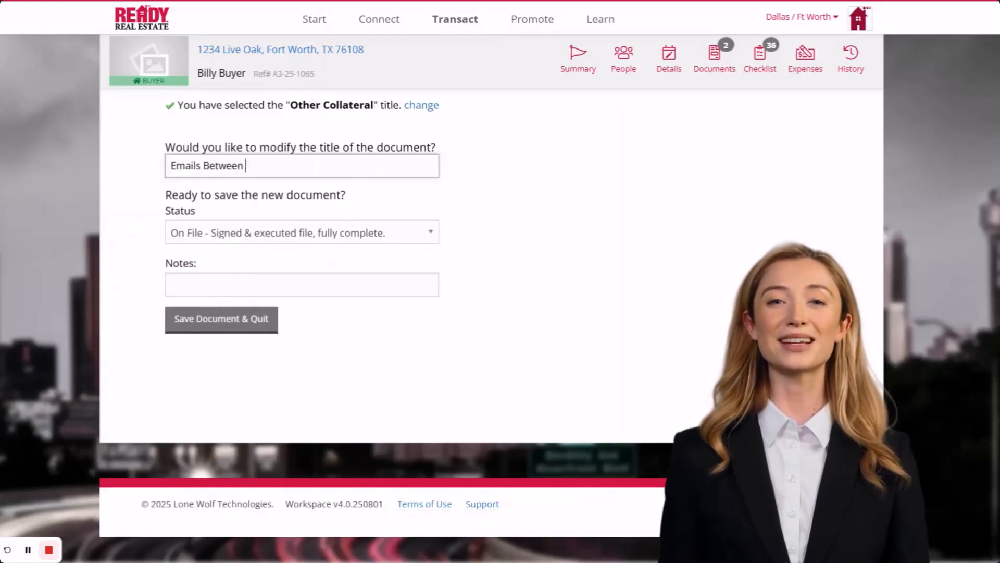
type(" me and client")
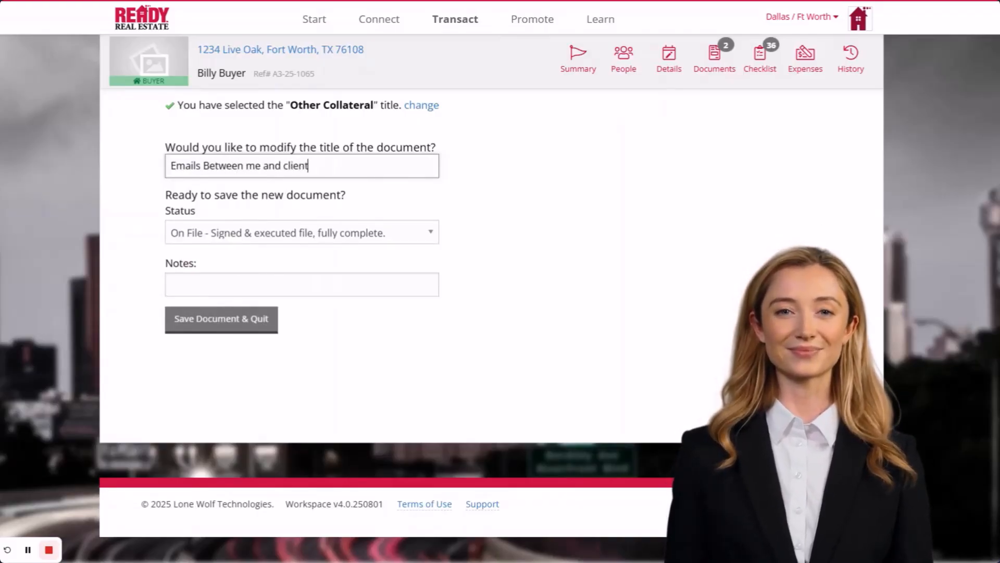
left_click(232, 322)
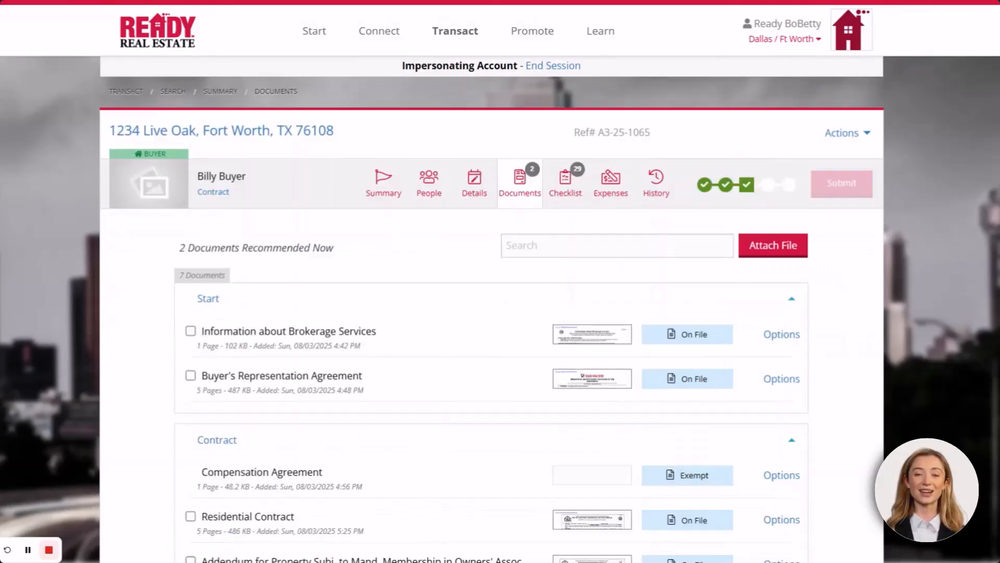
scroll(854, 235, "down", 5)
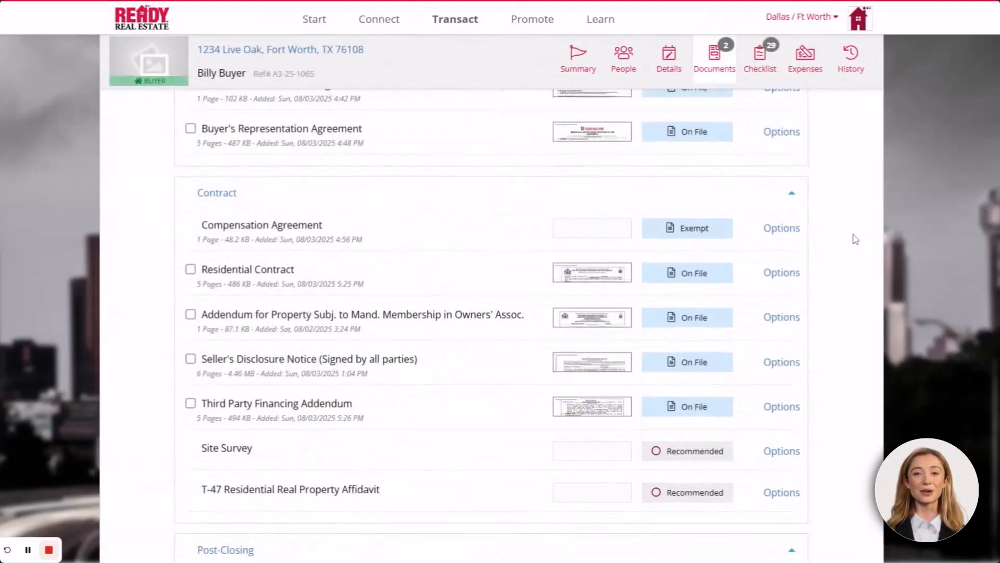
scroll(854, 235, "up", 4)
scroll(855, 239, "up", 2)
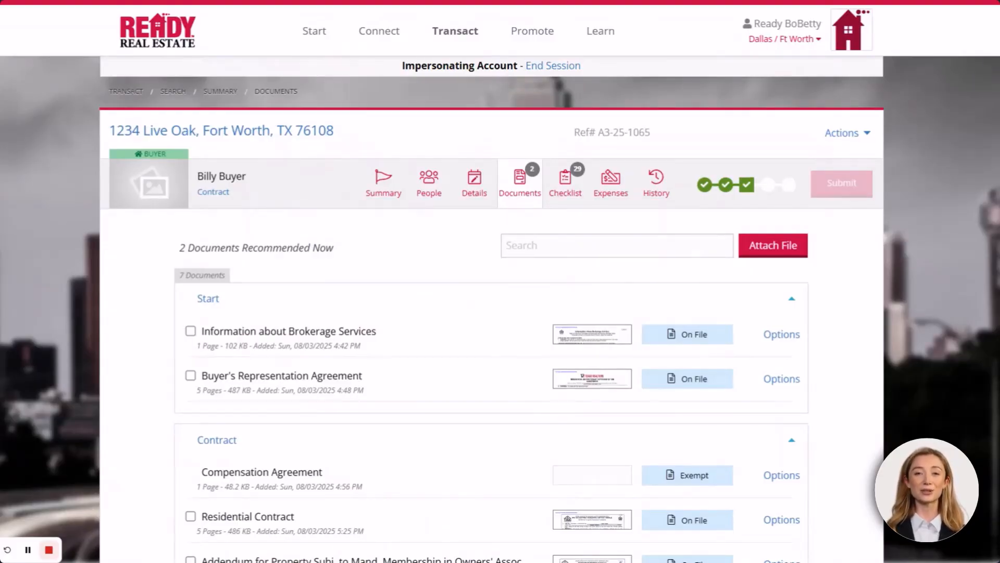
Advance the transaction from the Summary timeline to Pre-Closing and review its four required details
left_click(381, 185)
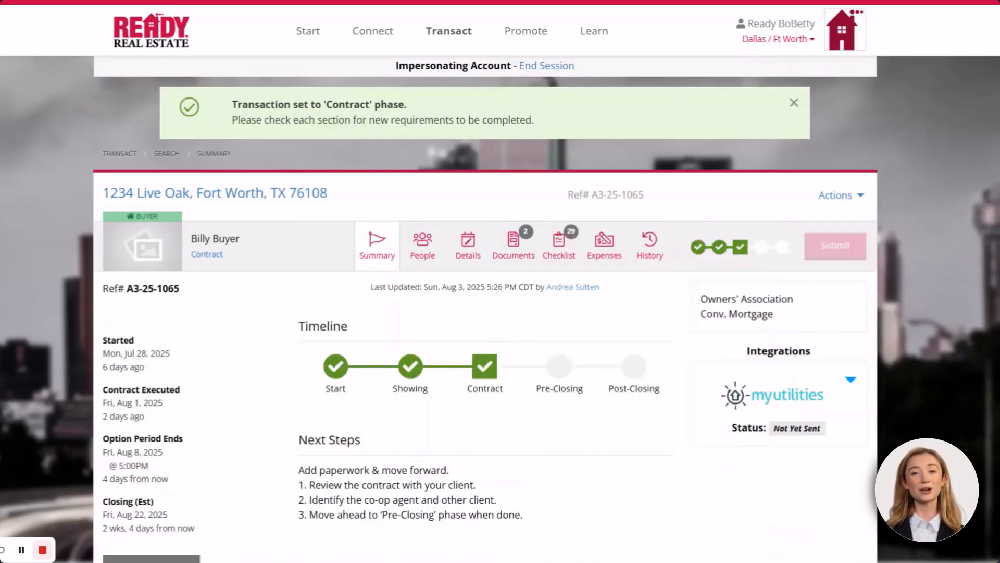
left_click(561, 369)
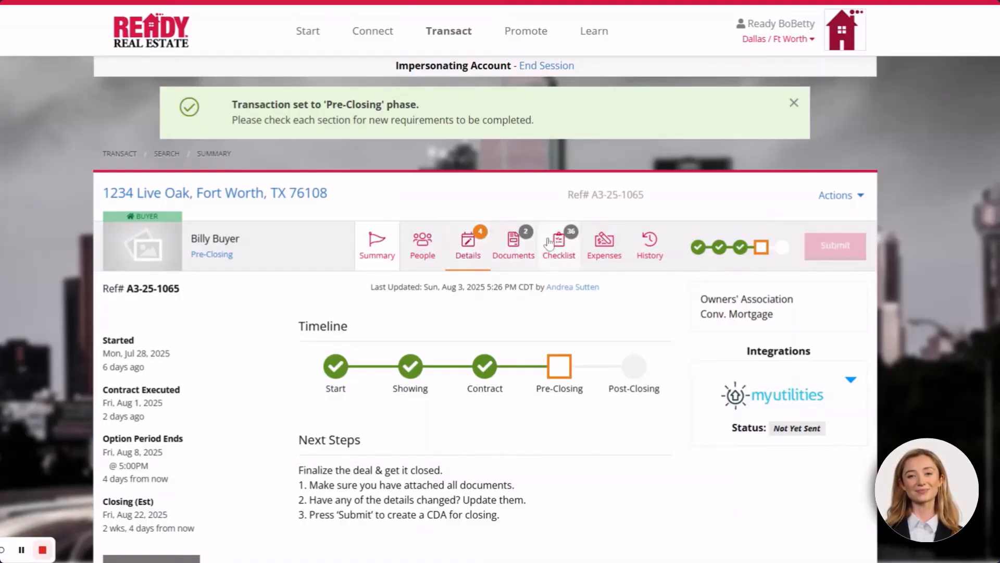
left_click(474, 240)
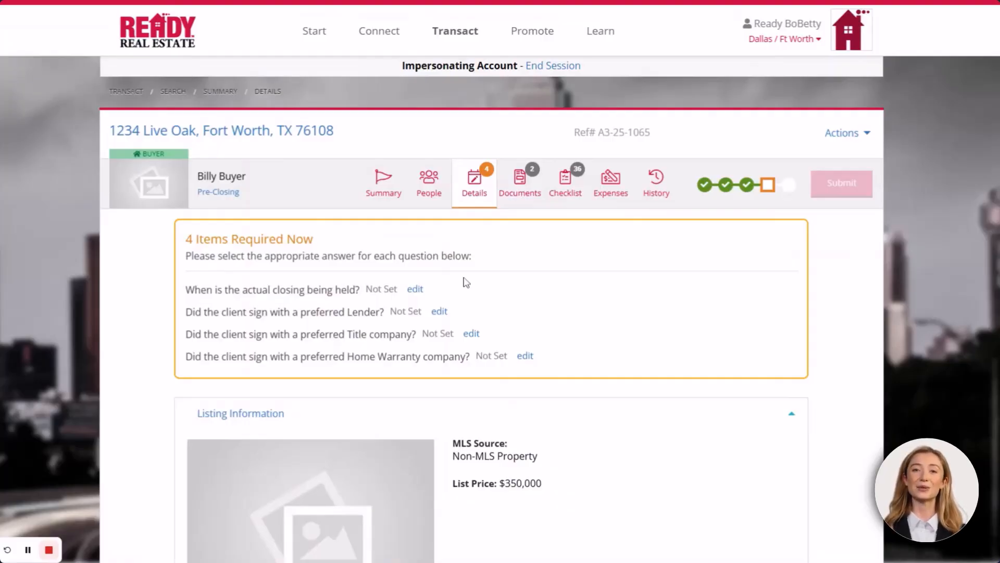
Set the actual closing date to 8/8/2025 and save it
left_click(416, 290)
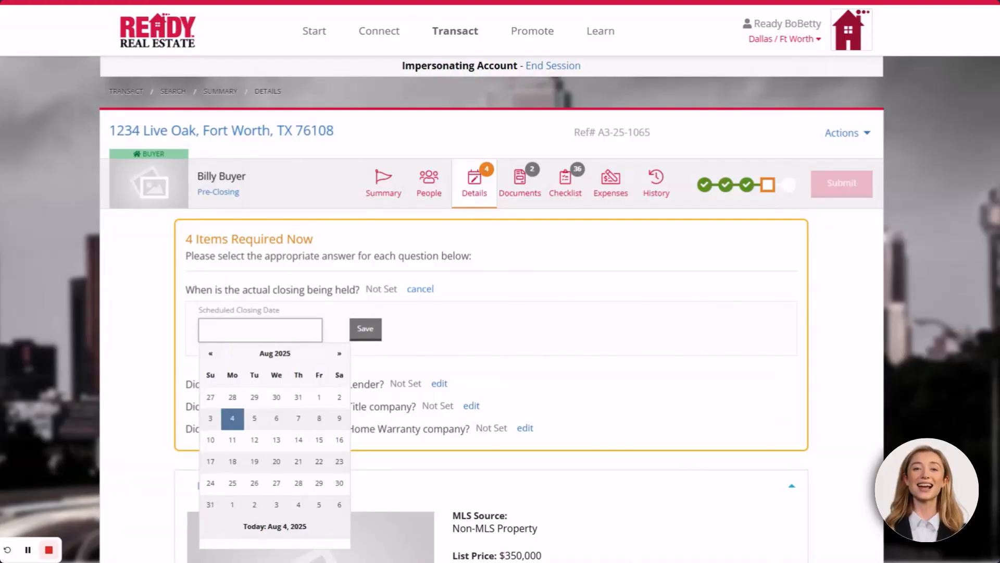
left_click(319, 417)
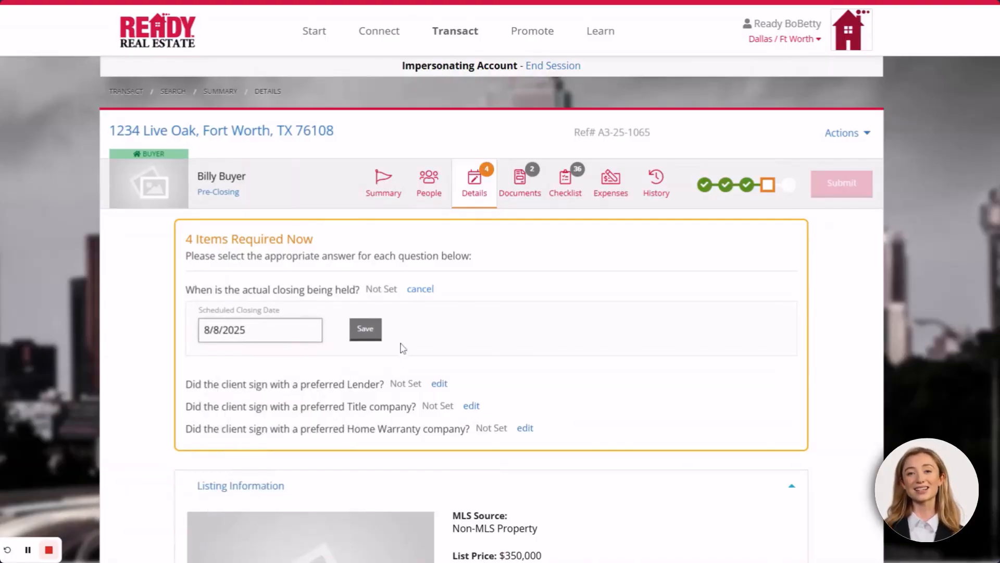
left_click(366, 328)
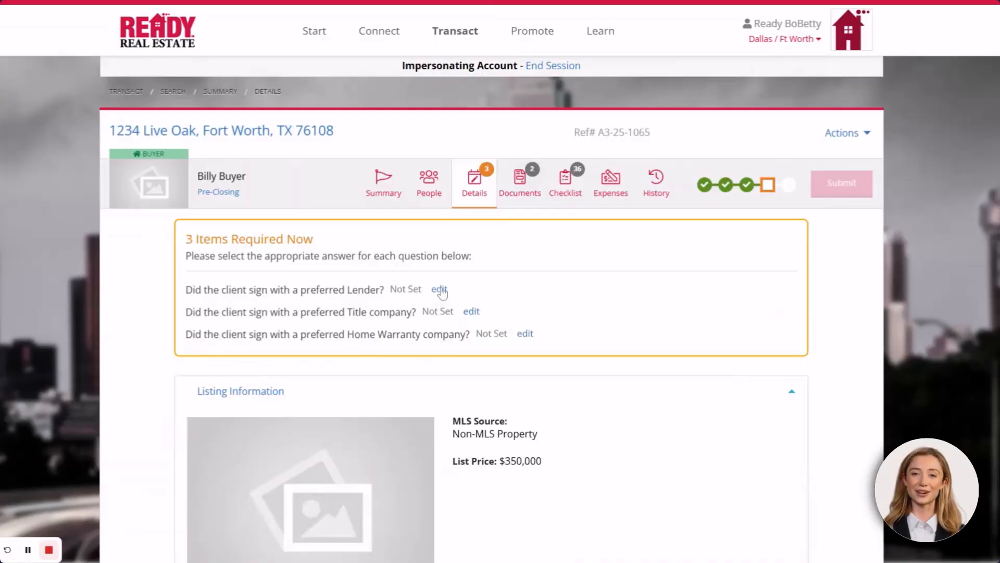
Choose Neighborhood Loans as preferred lender and Texas Title as title company
left_click(440, 290)
left_click(323, 337)
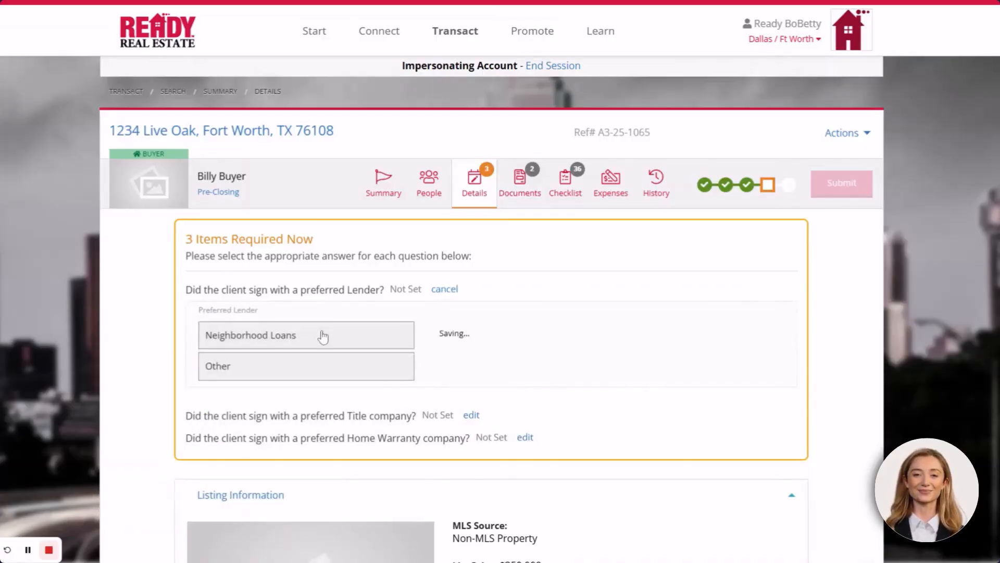
left_click(473, 290)
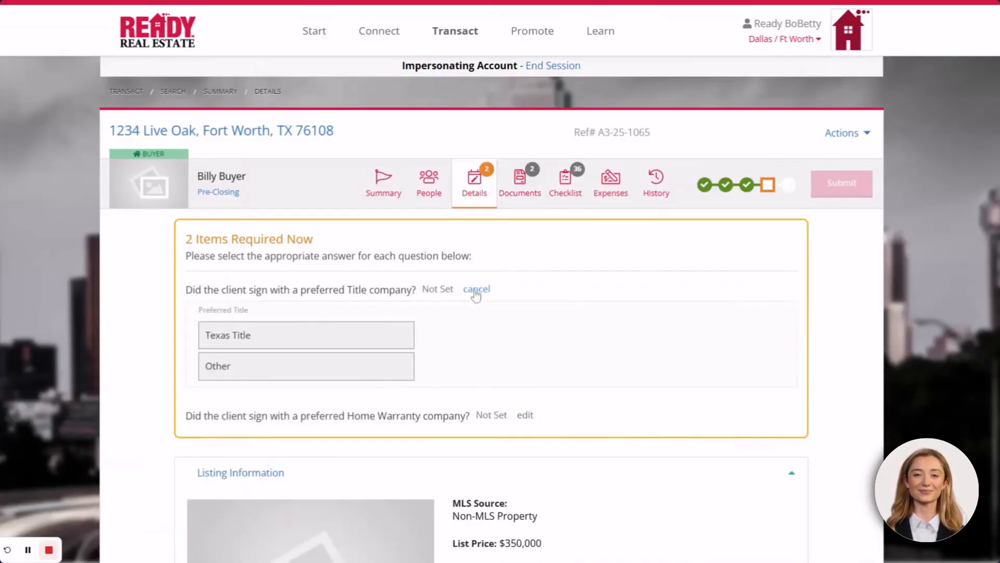
left_click(343, 334)
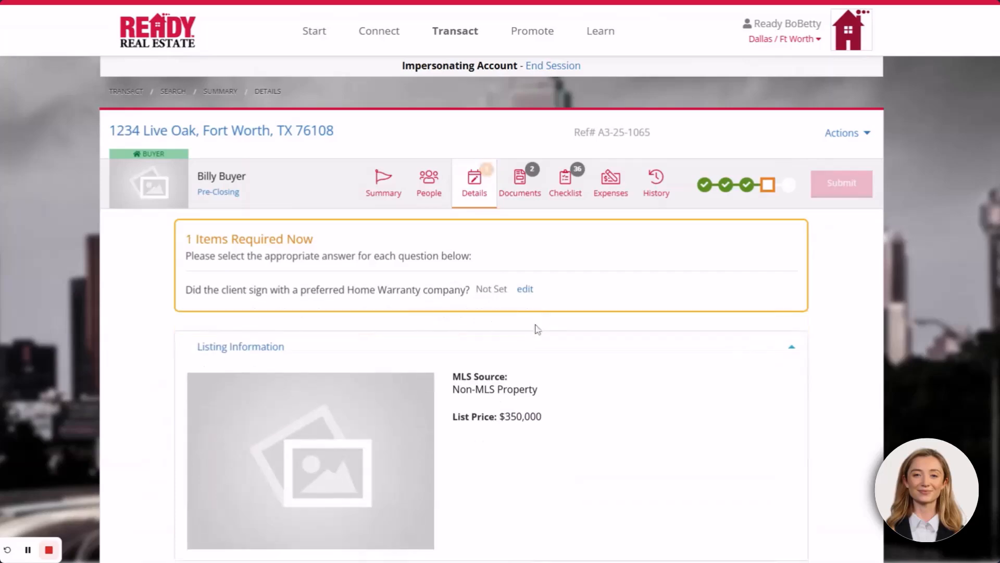
left_click(526, 290)
Pick Home Warranty of America as warranty company, then start submitting the transaction
left_click(342, 370)
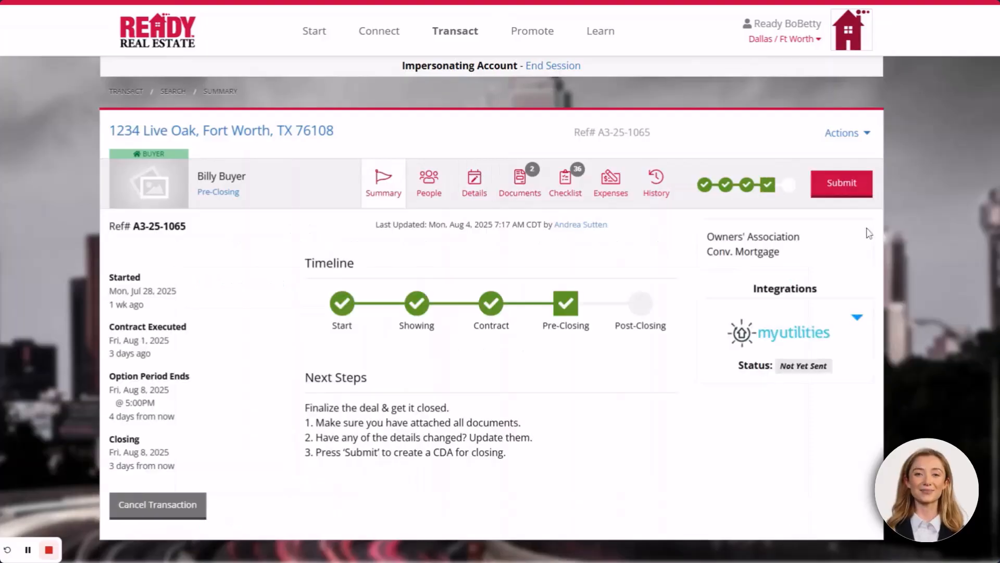
left_click(844, 185)
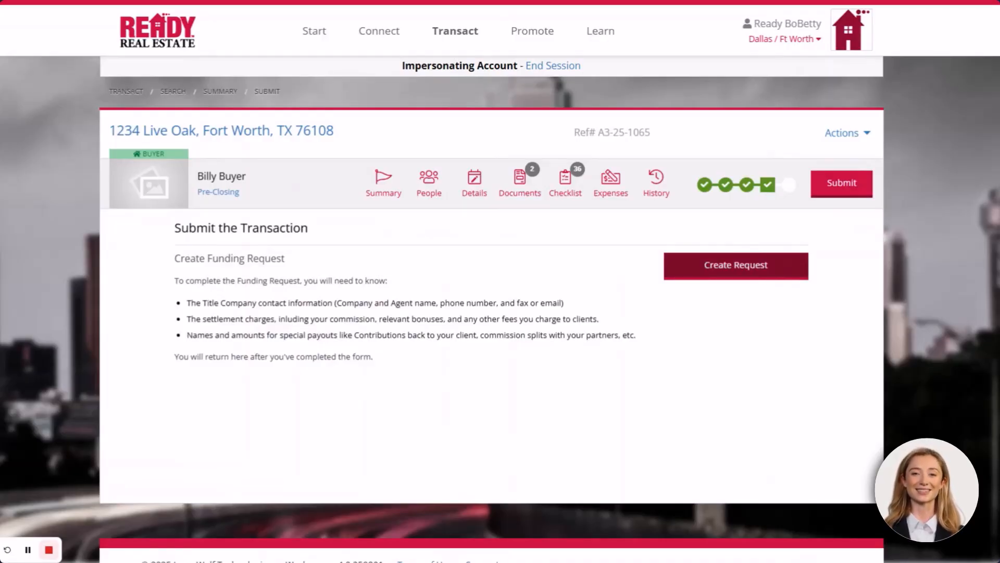
Create the funding request from the Submit page to open its form
left_click(759, 269)
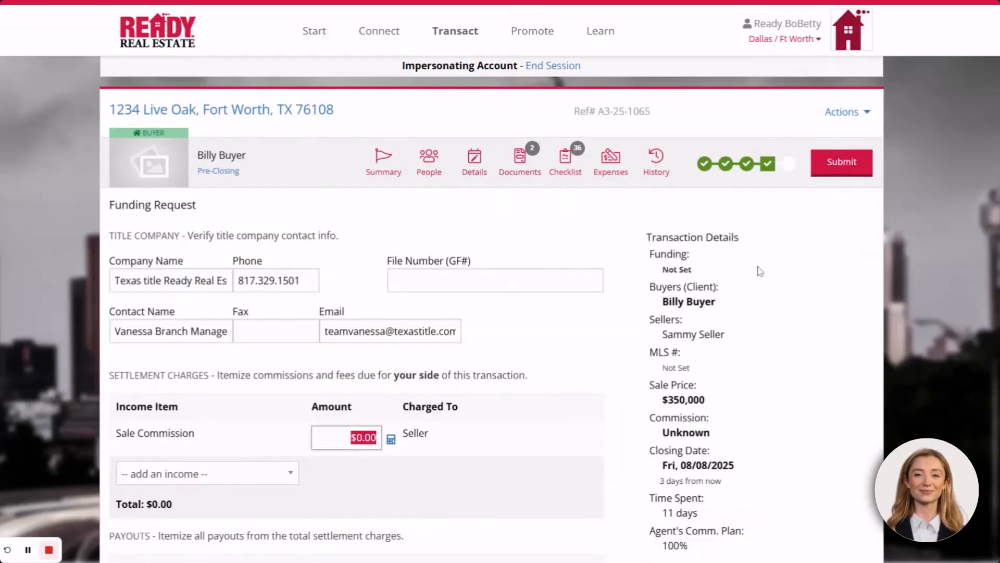
left_click(572, 339)
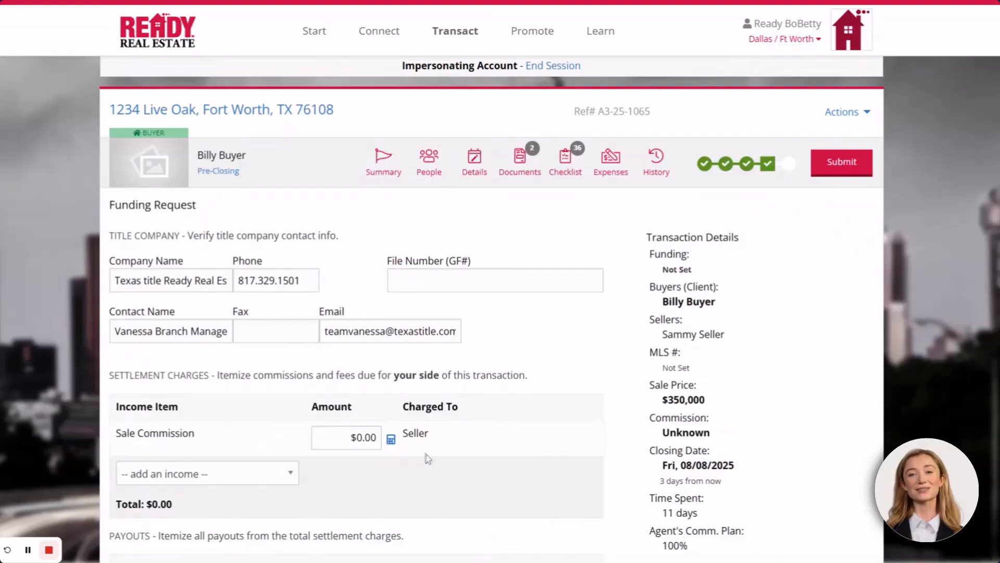
left_click(392, 441)
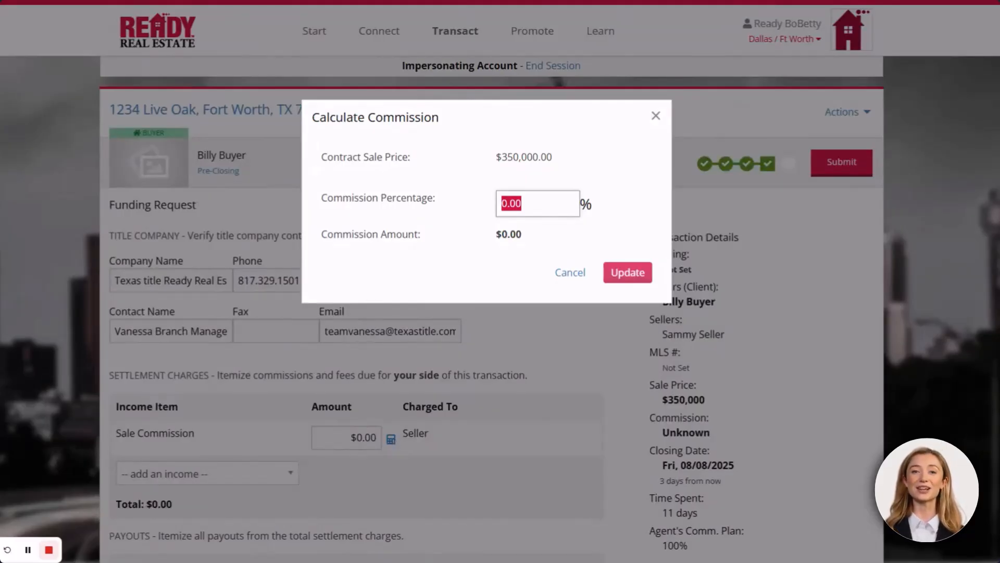
type("3")
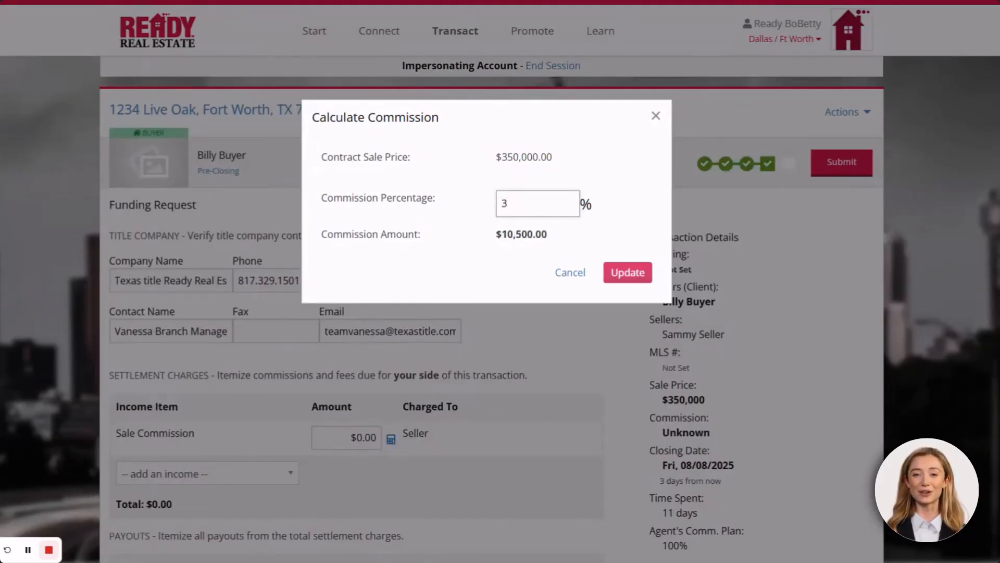
left_click(628, 273)
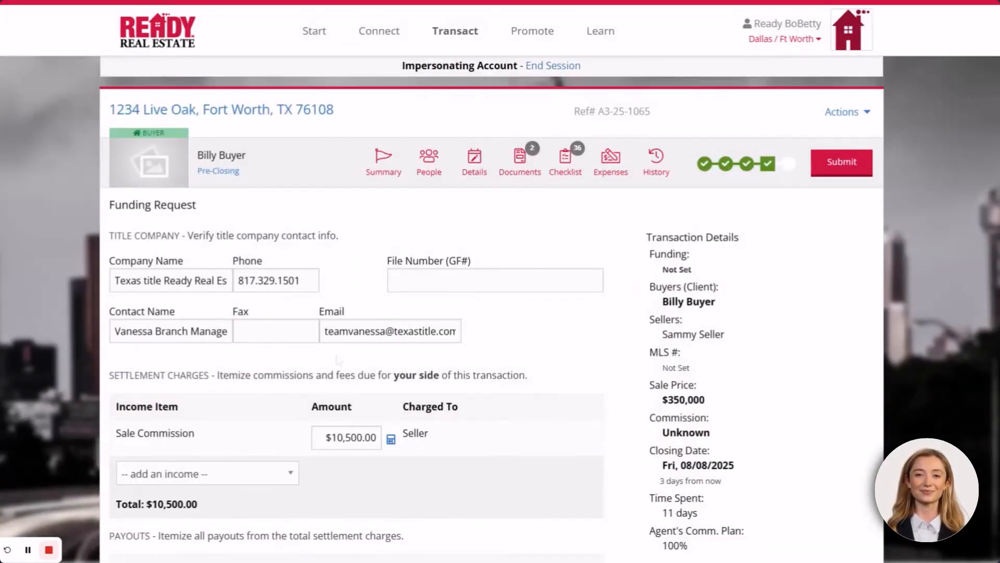
scroll(292, 415, "down", 1)
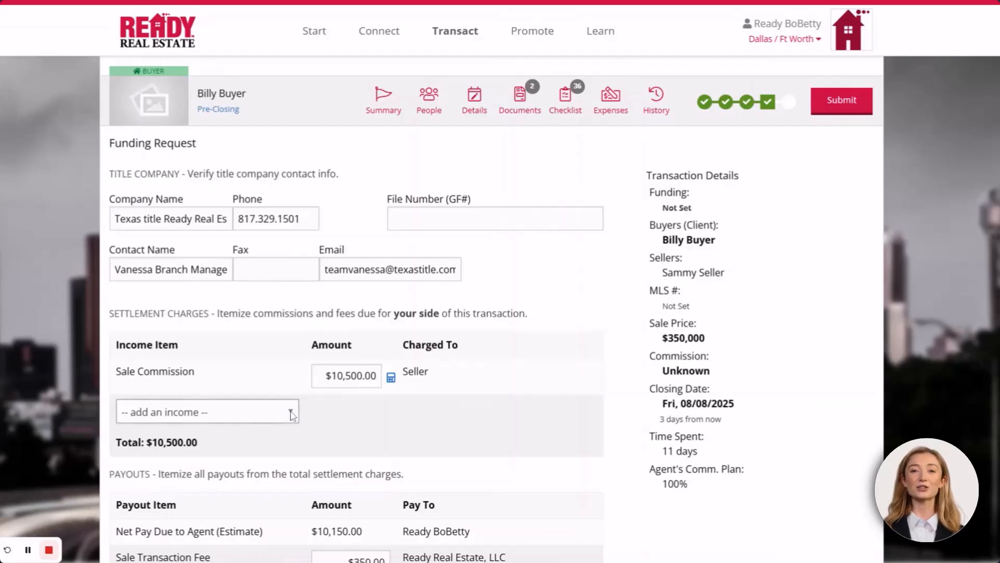
left_click(258, 428)
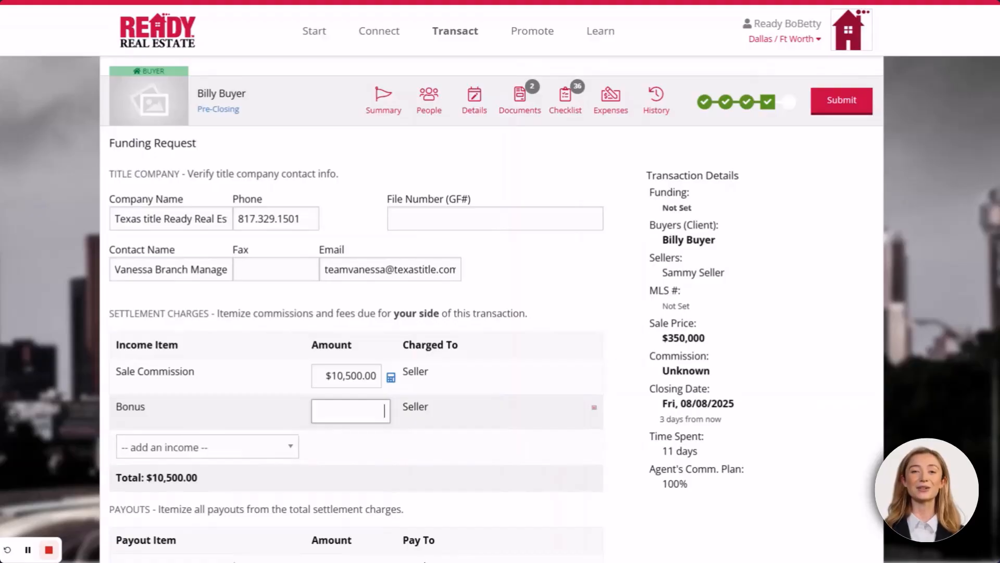
type("5000")
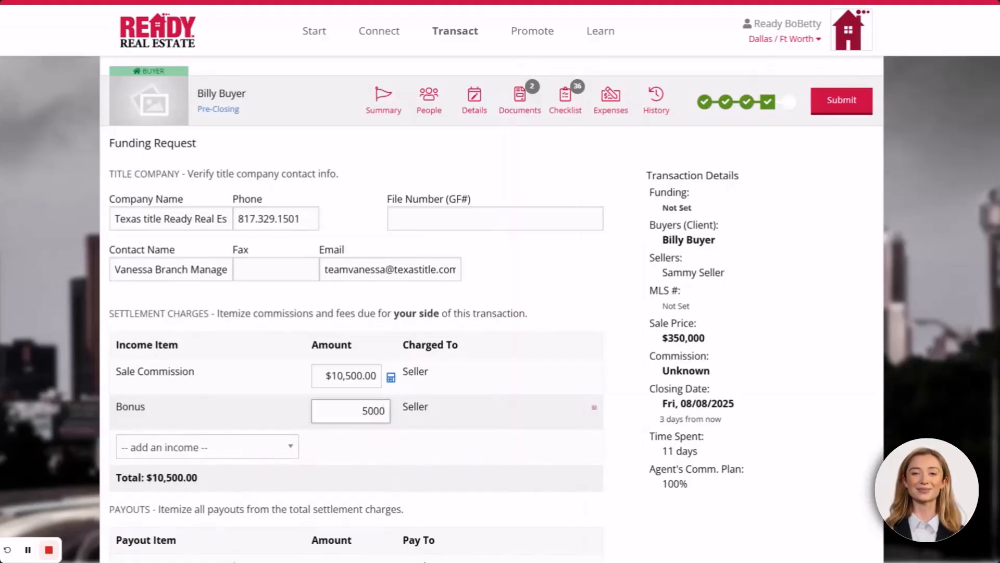
key("Tab")
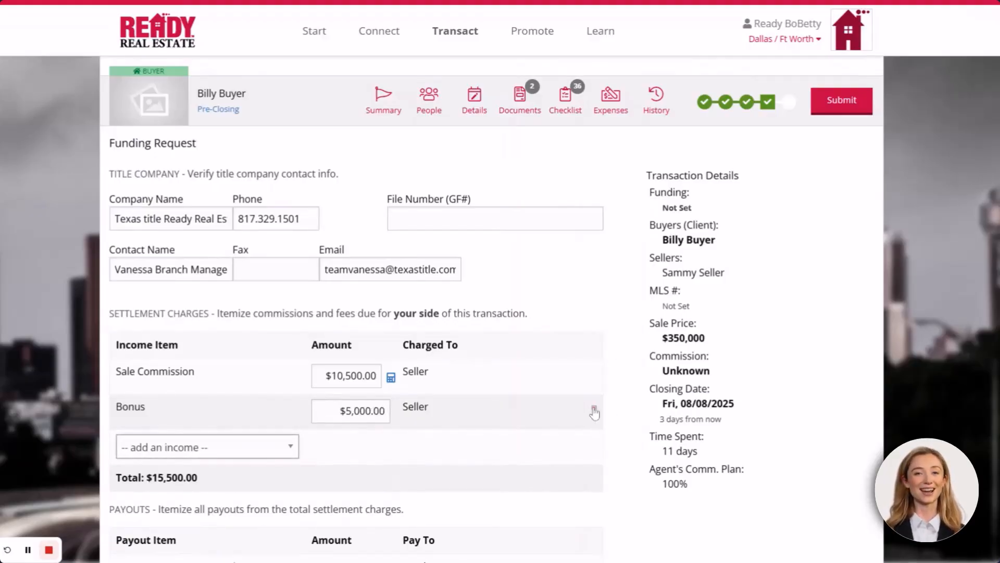
left_click(594, 408)
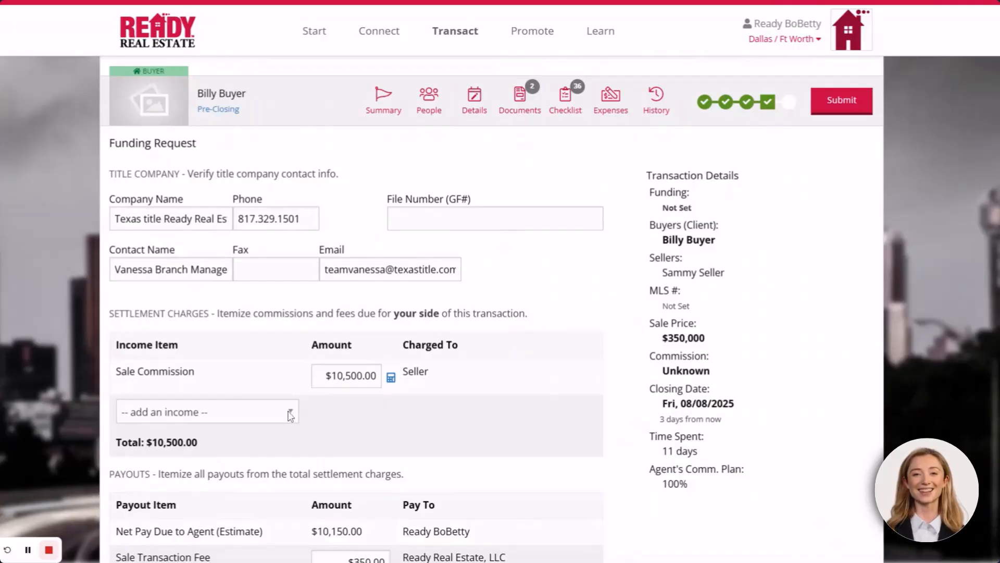
left_click(290, 415)
left_click(225, 433)
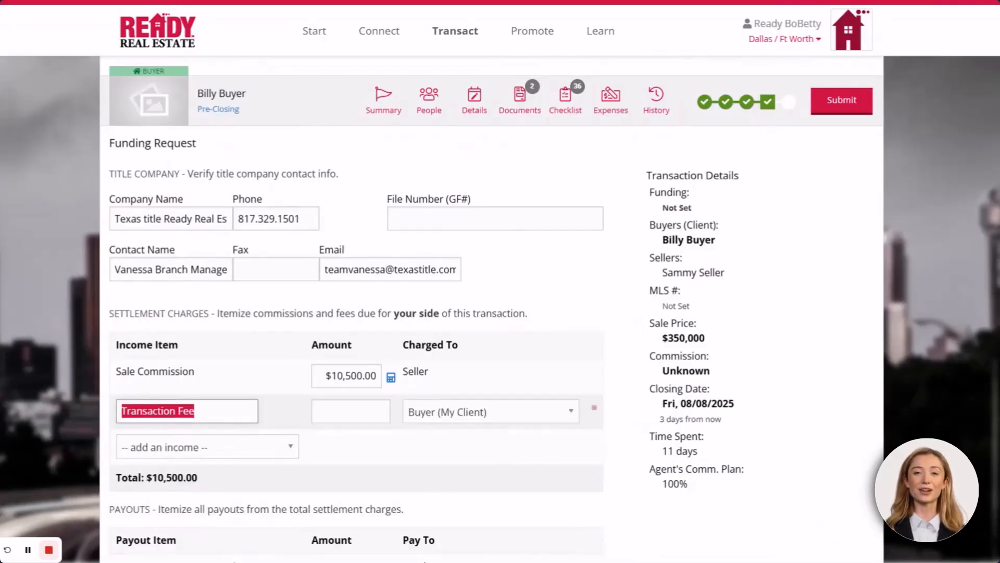
key("Tab")
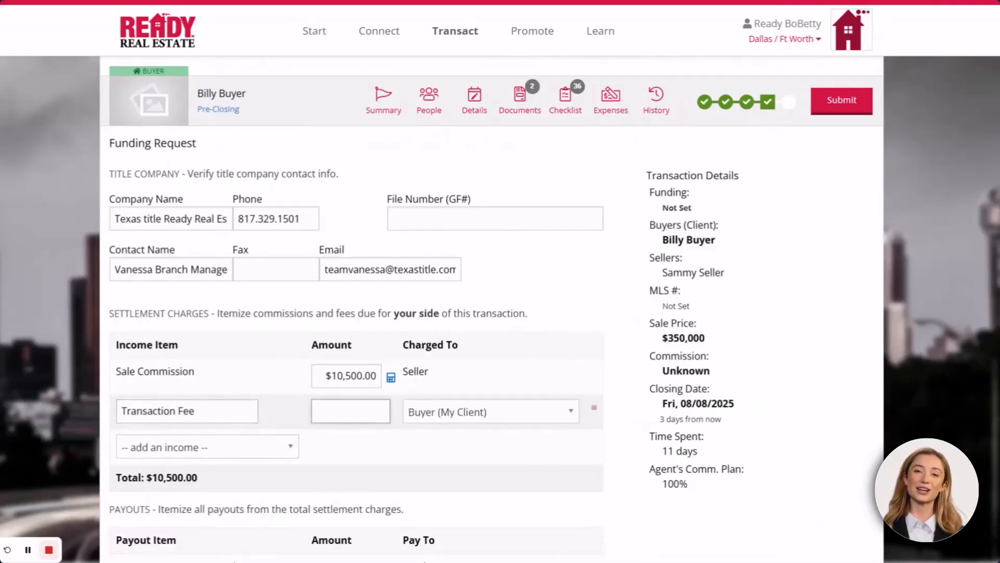
type("1")
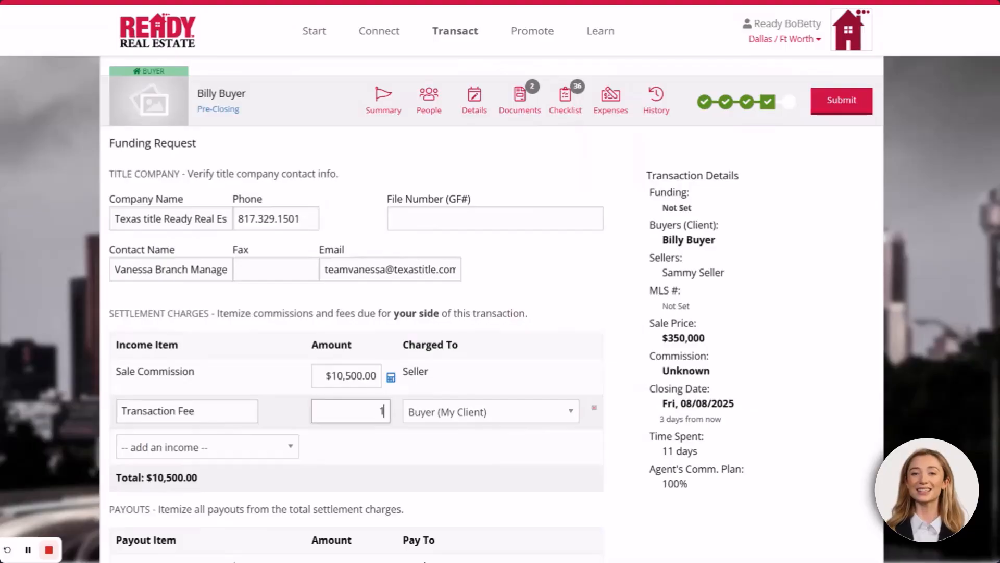
type("000")
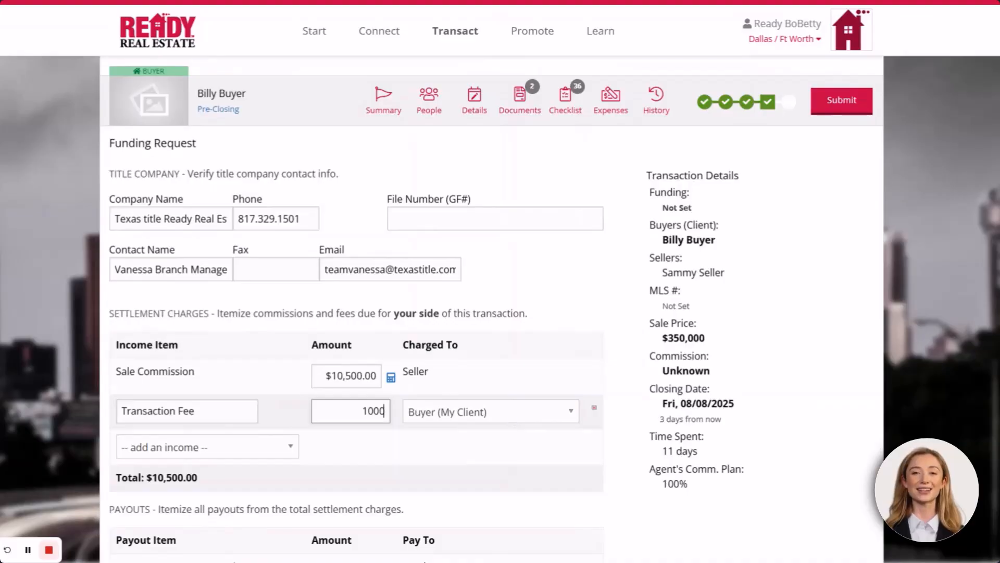
left_click(594, 411)
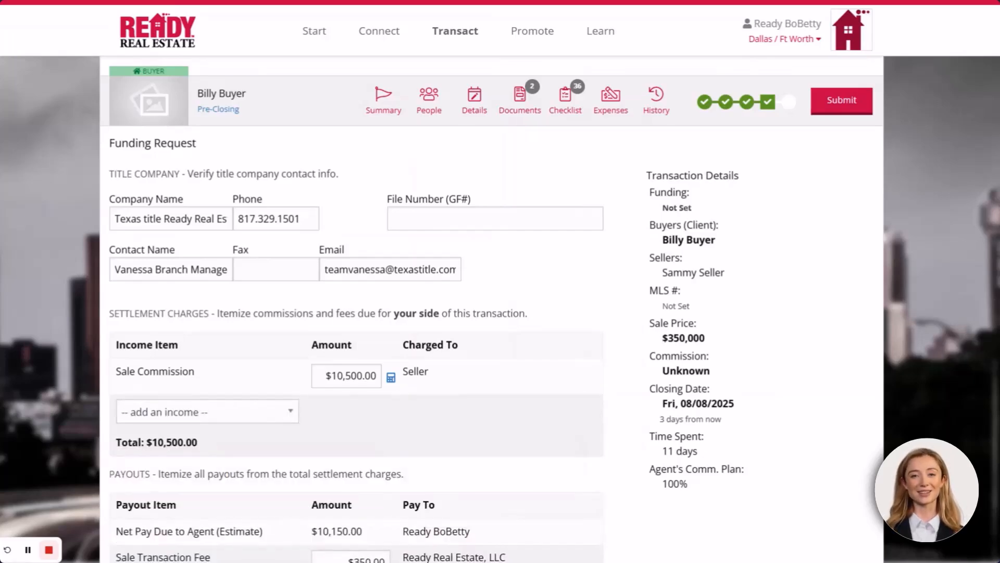
scroll(621, 358, "down", 5)
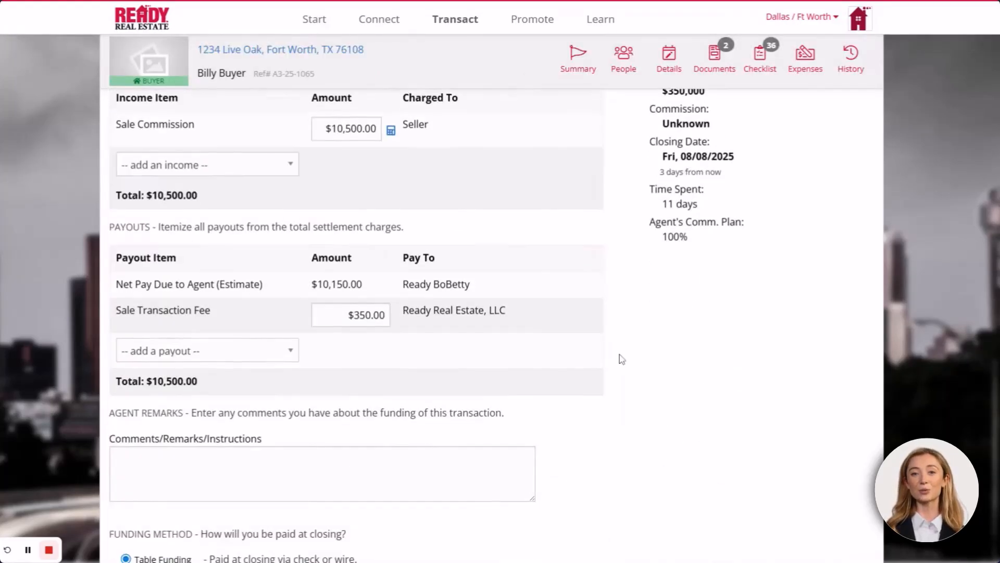
scroll(622, 359, "down", 1)
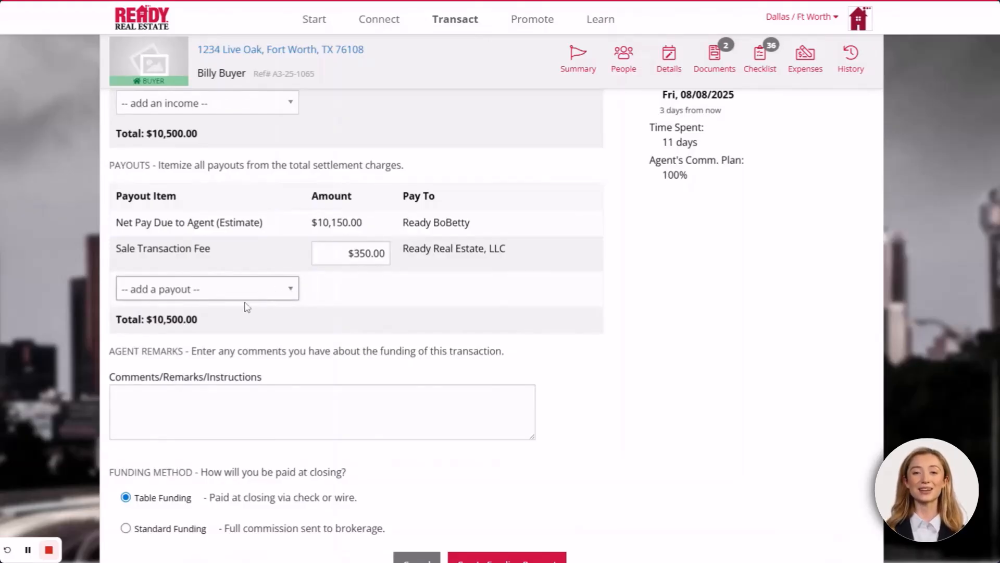
left_click(223, 343)
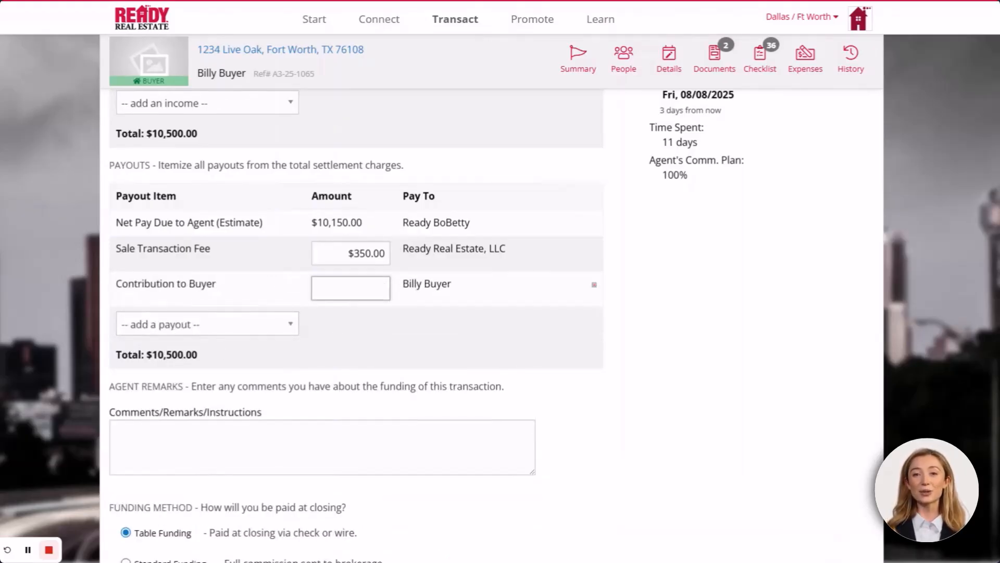
type("100")
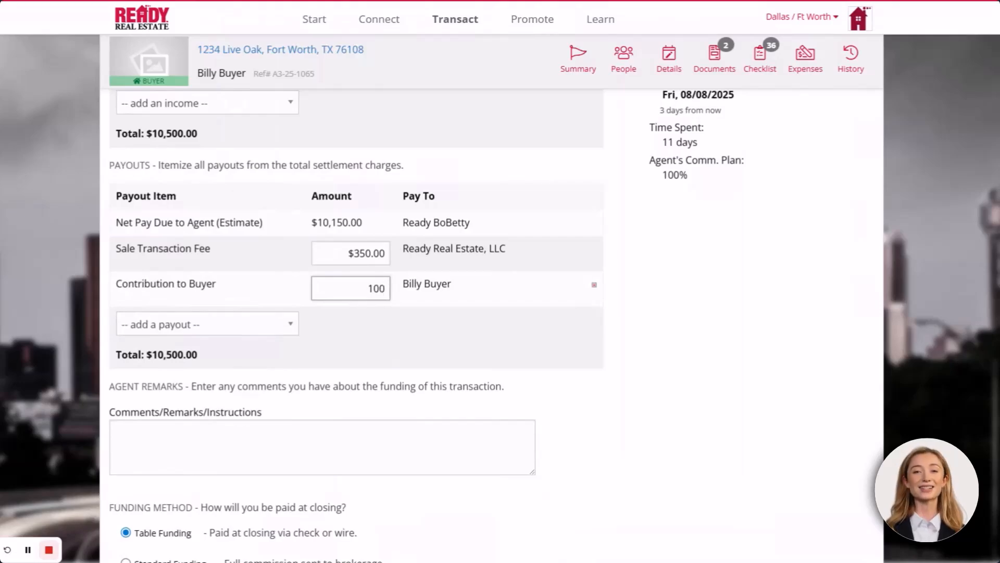
type("0")
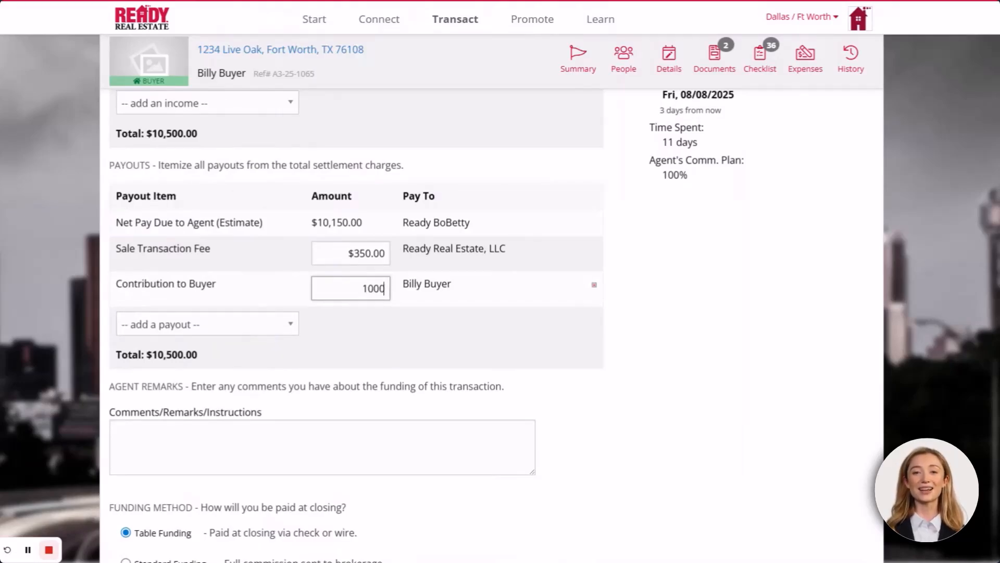
key("Tab")
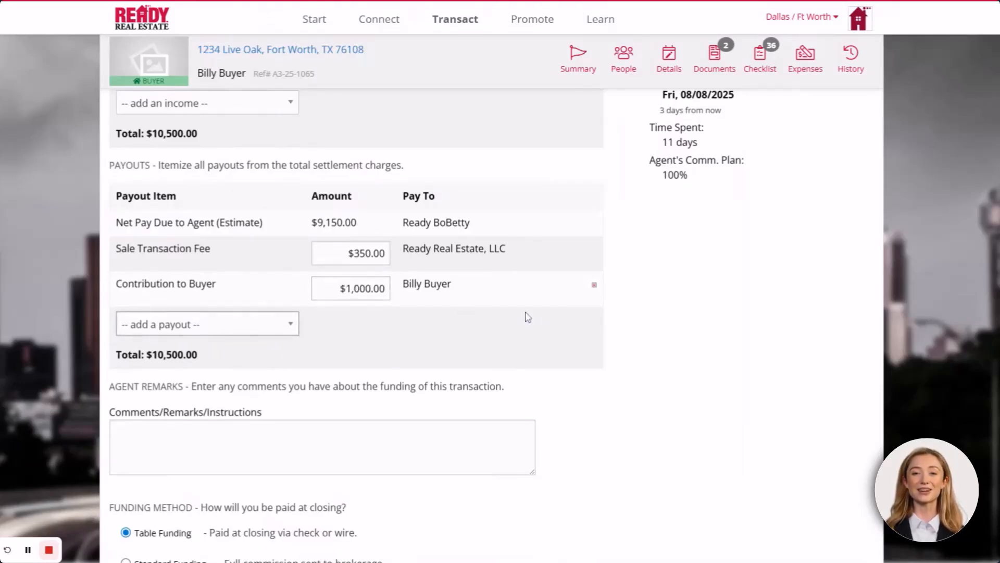
left_click(594, 285)
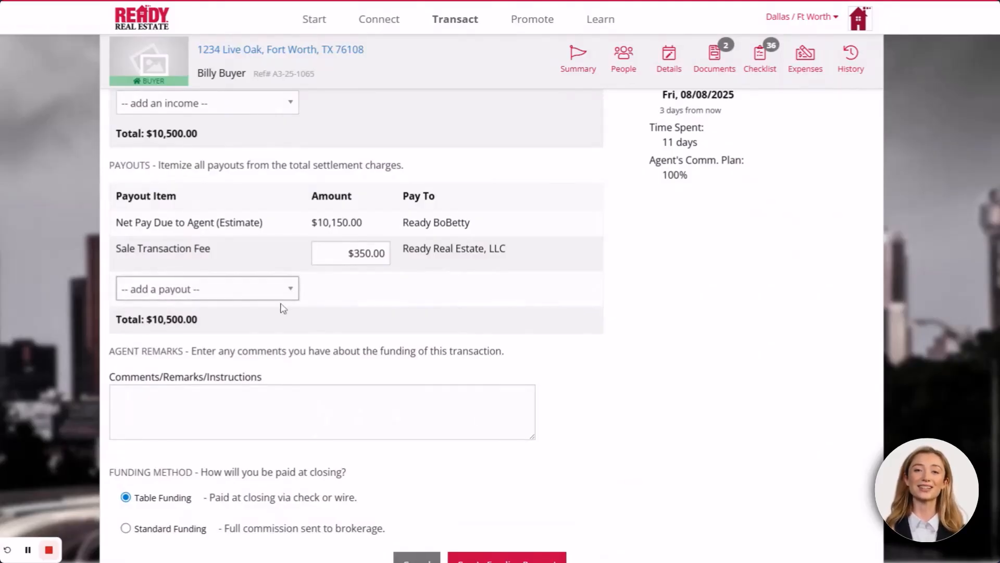
left_click(209, 387)
key("Tab")
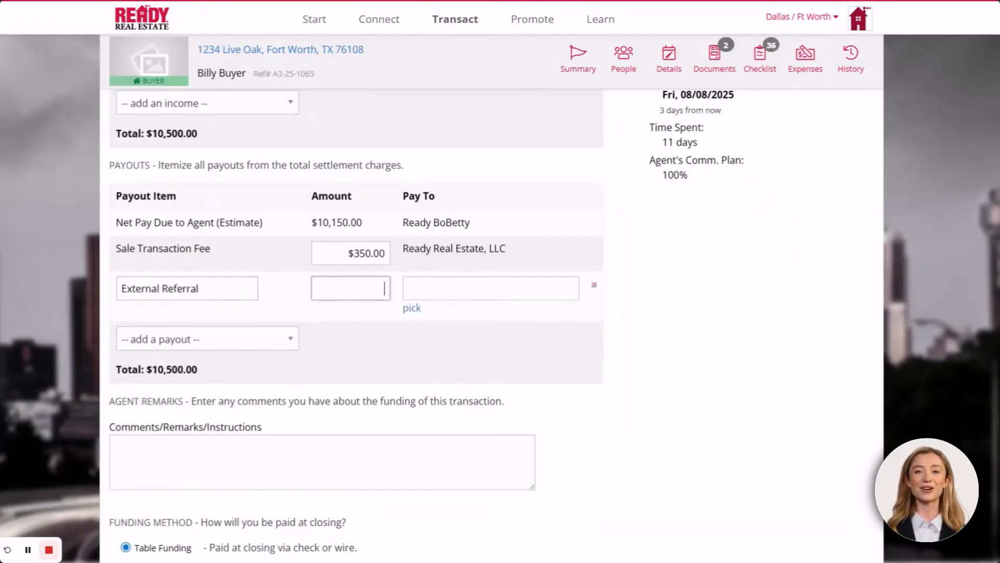
type("1,000")
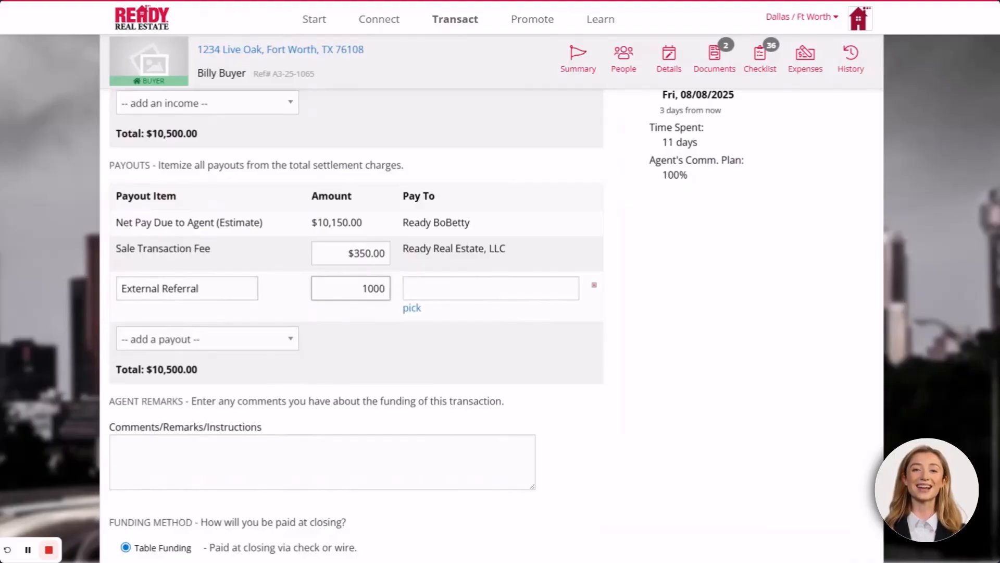
key("Tab")
type("xyz real")
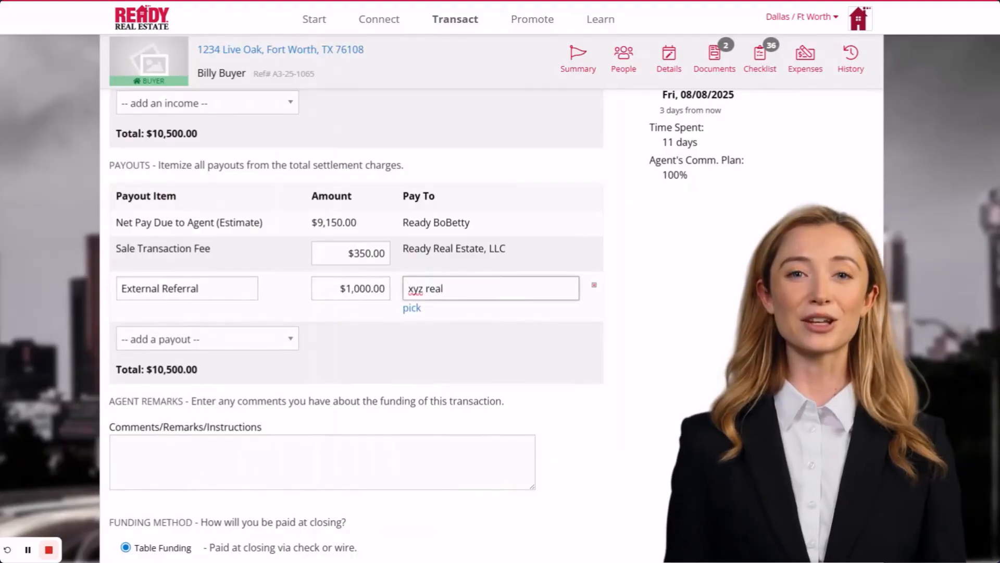
type("ty")
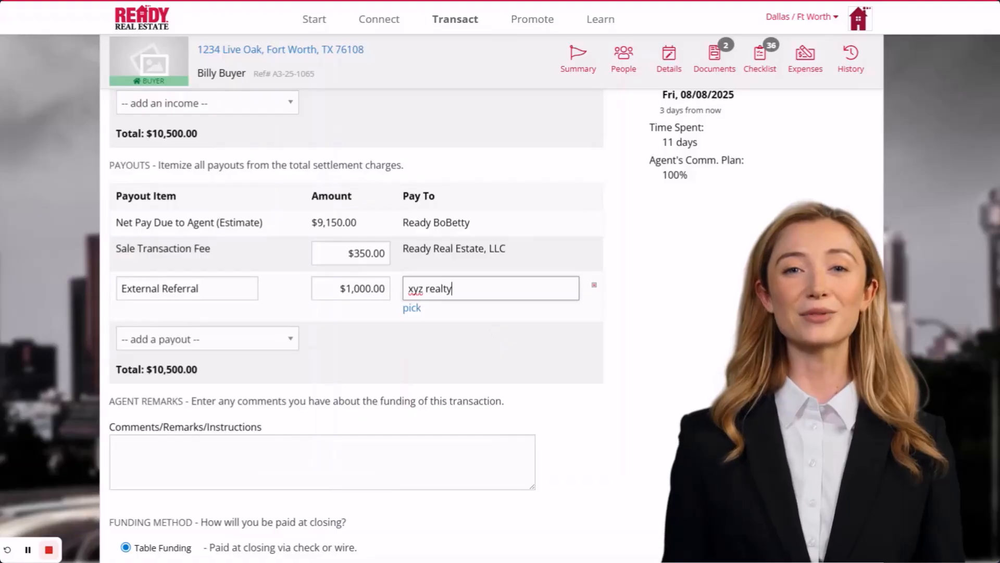
left_click(491, 329)
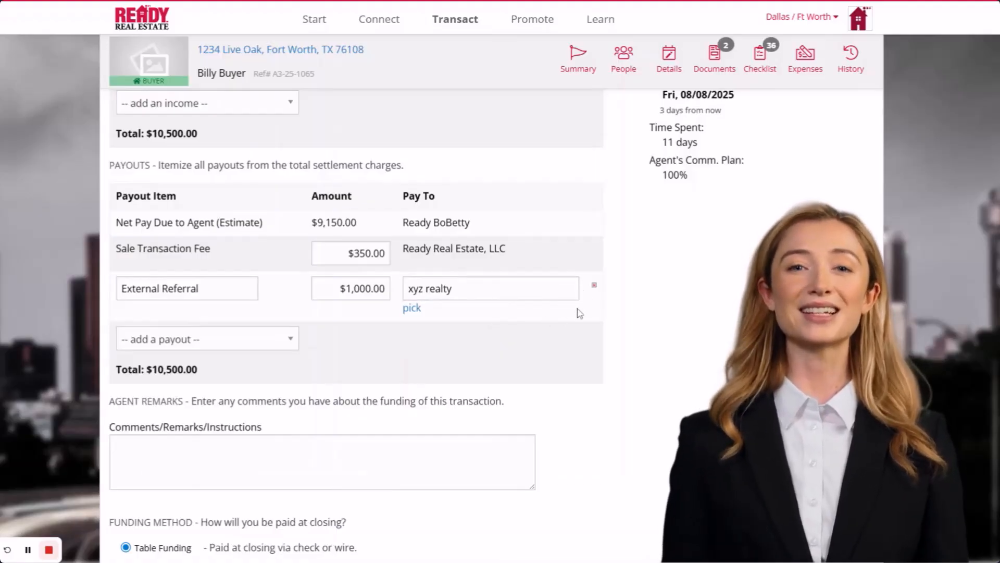
left_click(596, 288)
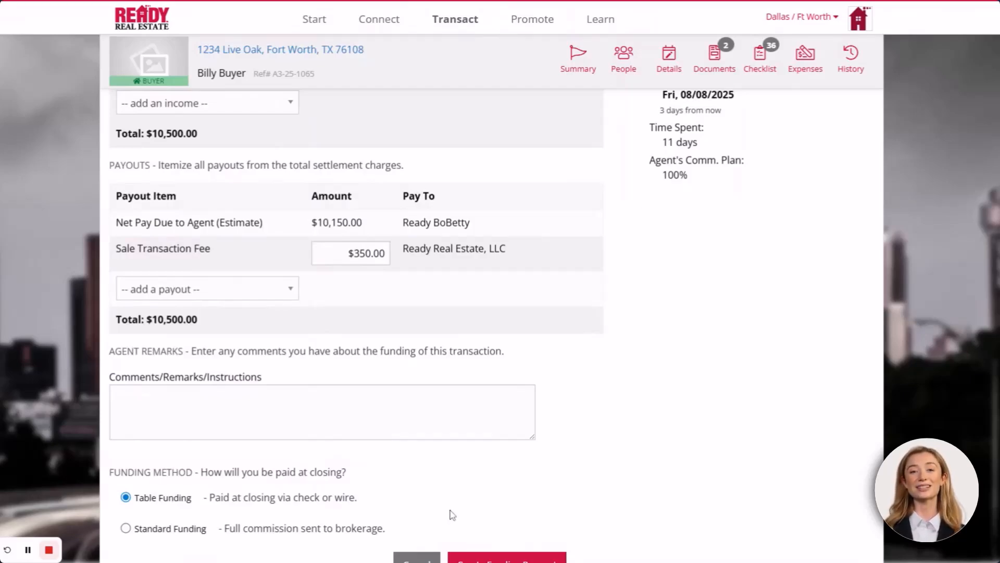
Generate the Funding Request document, then submit the transaction for broker approval
scroll(491, 501, "down", 2)
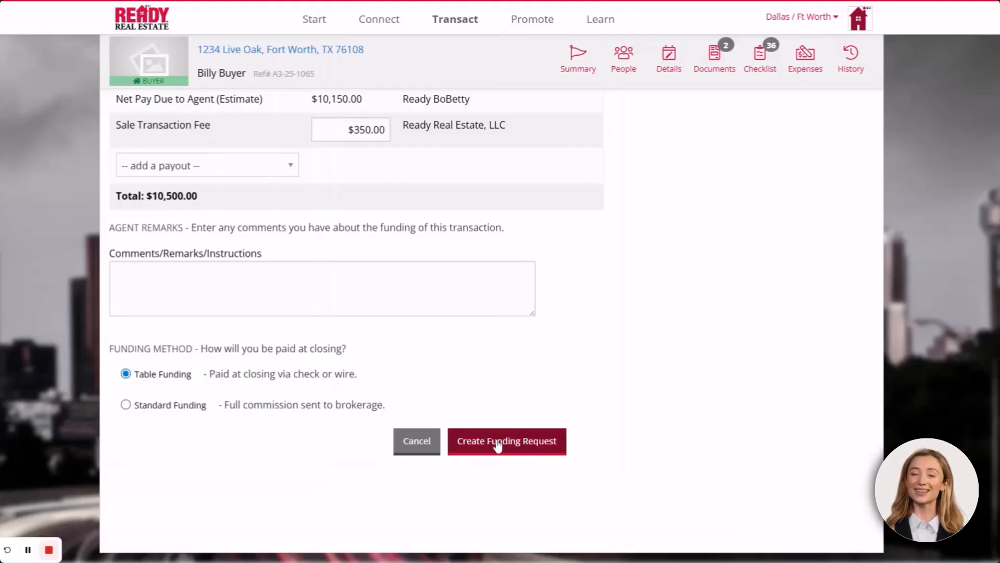
left_click(497, 444)
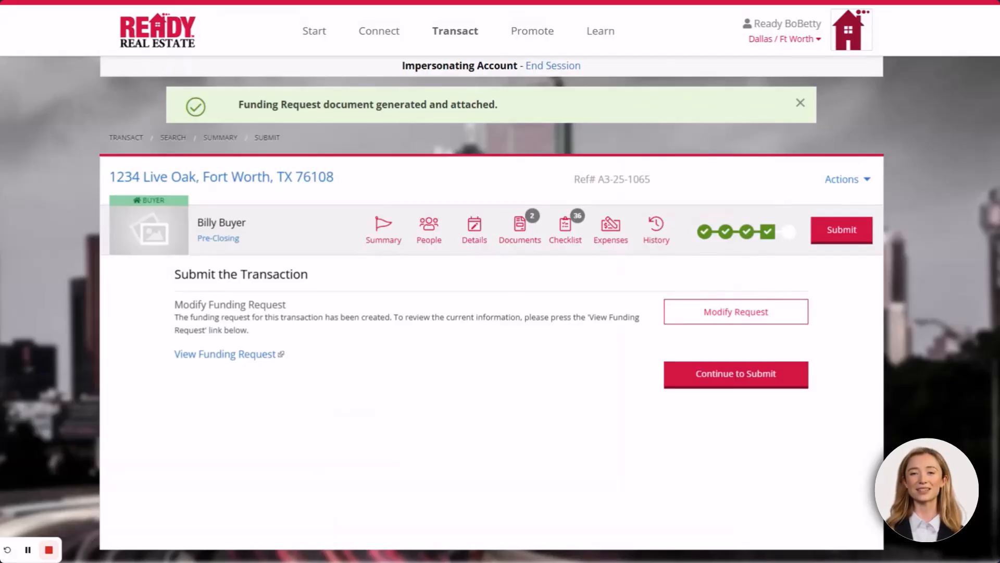
left_click(746, 375)
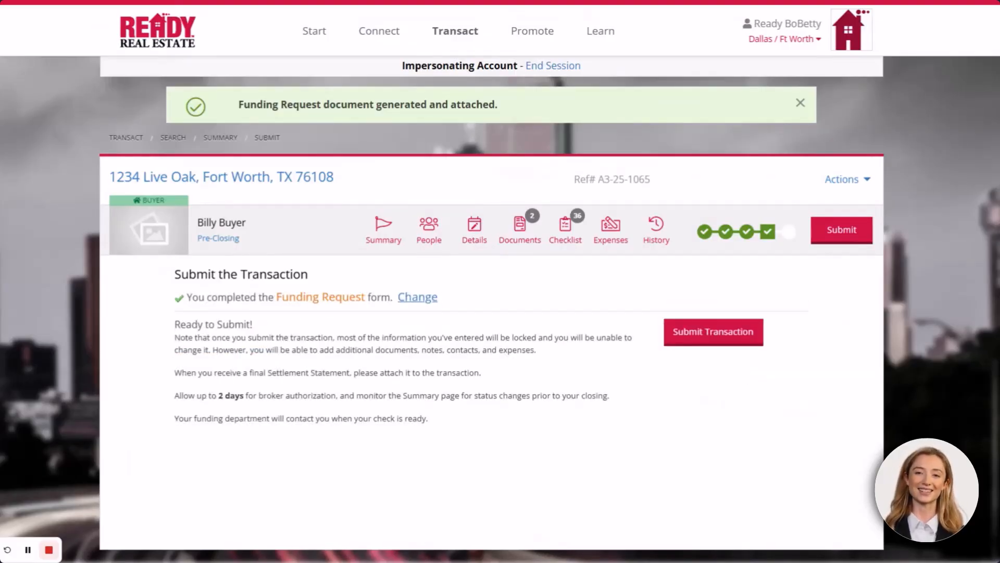
left_click(712, 338)
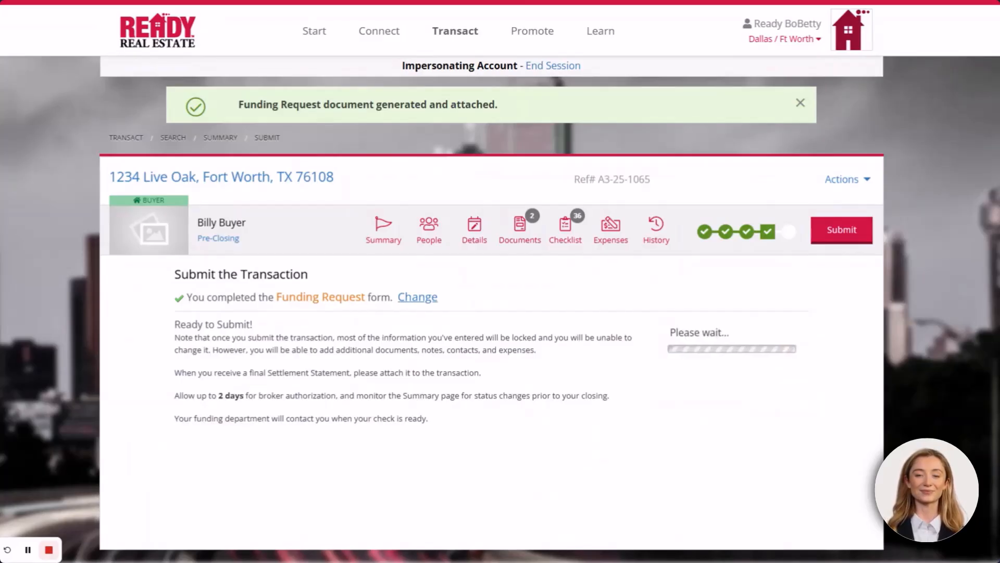